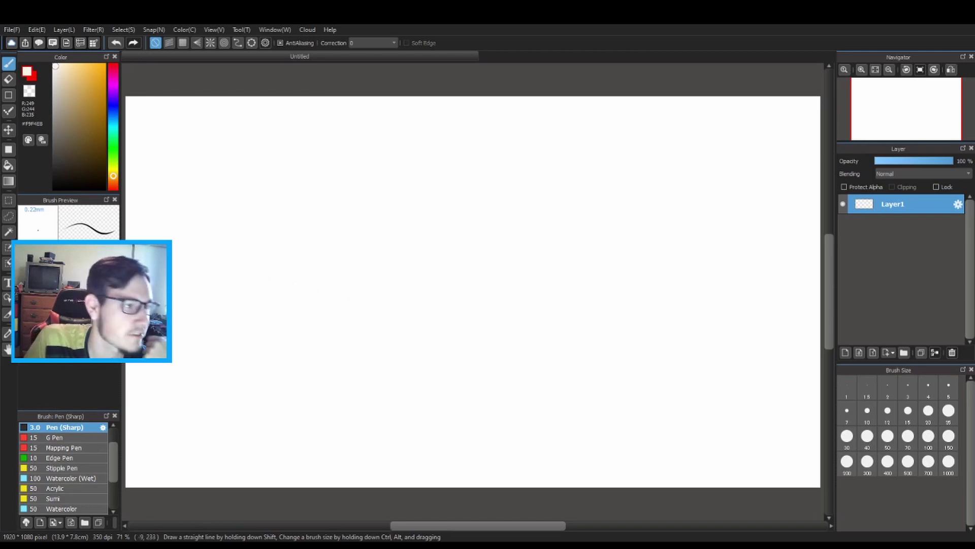
Draw a red (#F80000) square outline left of the canvas centre using the Shape Brush's rectangle option
left_click(8, 94)
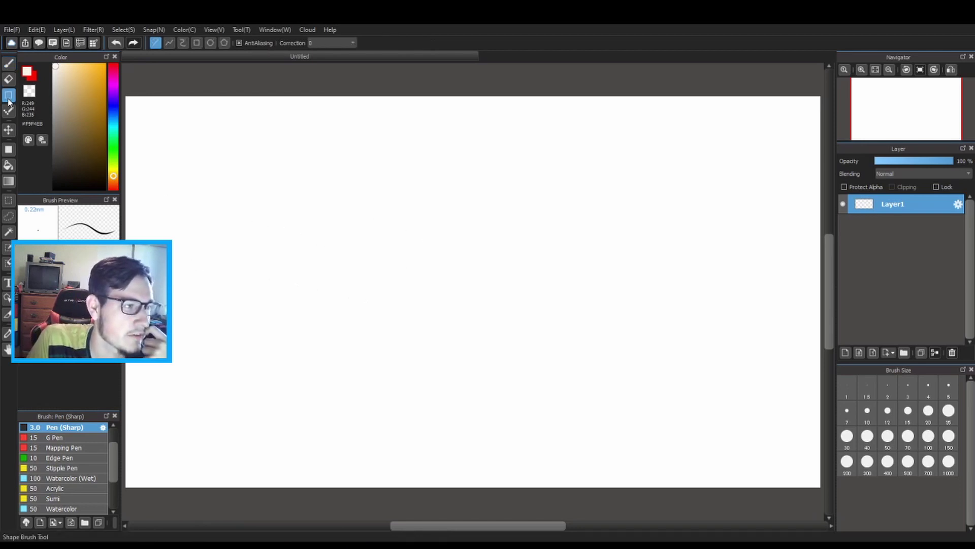
left_click(197, 44)
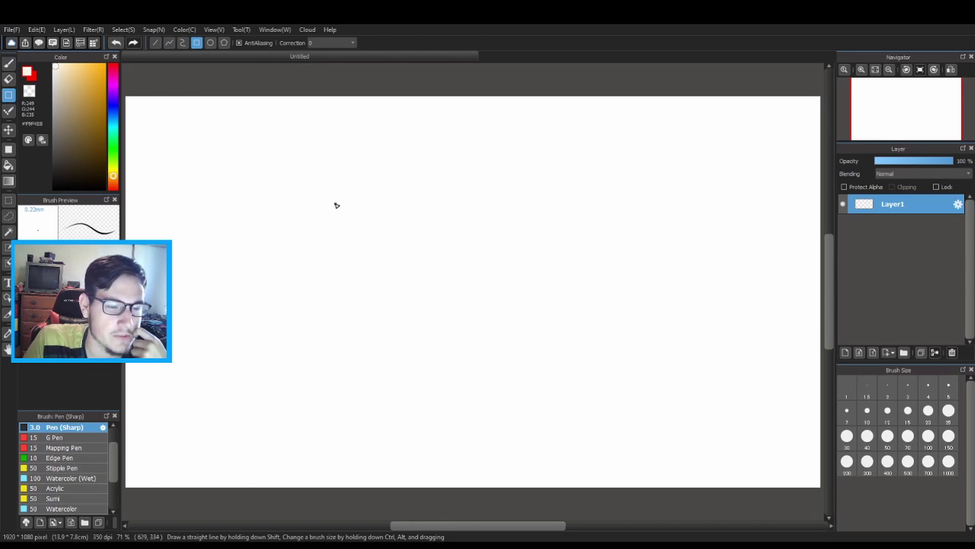
left_click_drag(333, 190, 387, 250)
key("ctrl+z")
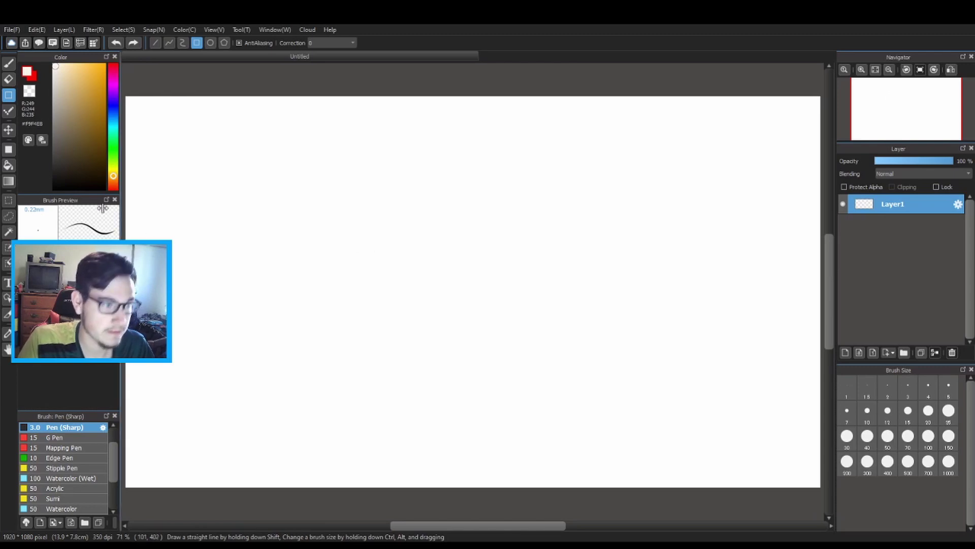
left_click_drag(71, 127, 53, 188)
left_click_drag(113, 105, 112, 64)
left_click_drag(65, 159, 109, 66)
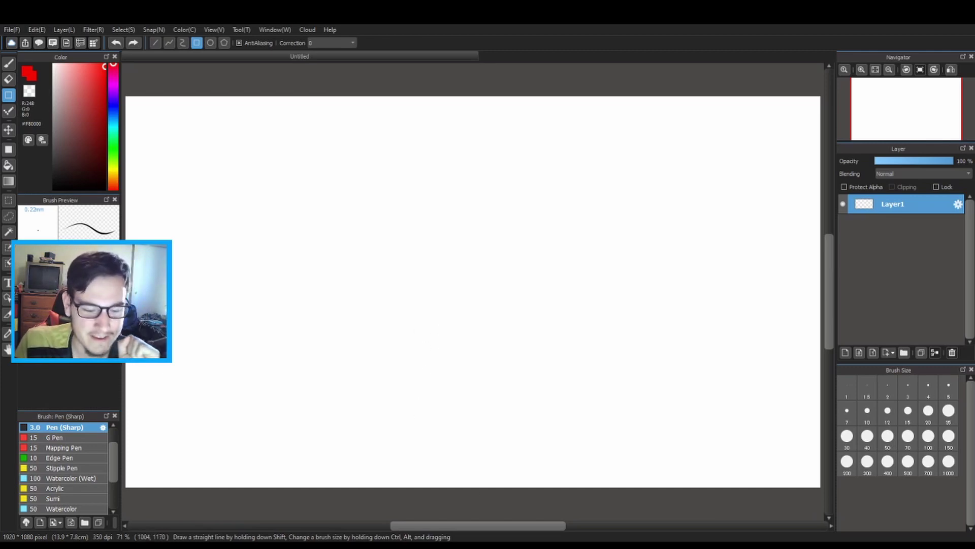
left_click_drag(388, 192, 477, 278)
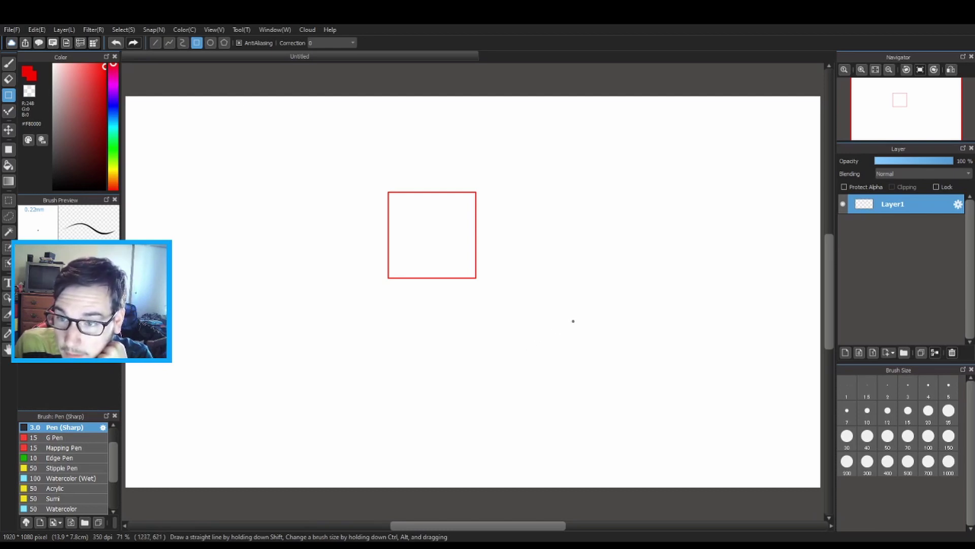
Sketch a rounded outline inside the square with the Pen (Sharp) brush, its top rising to the right, and strengthen its lower corners
left_click(8, 63)
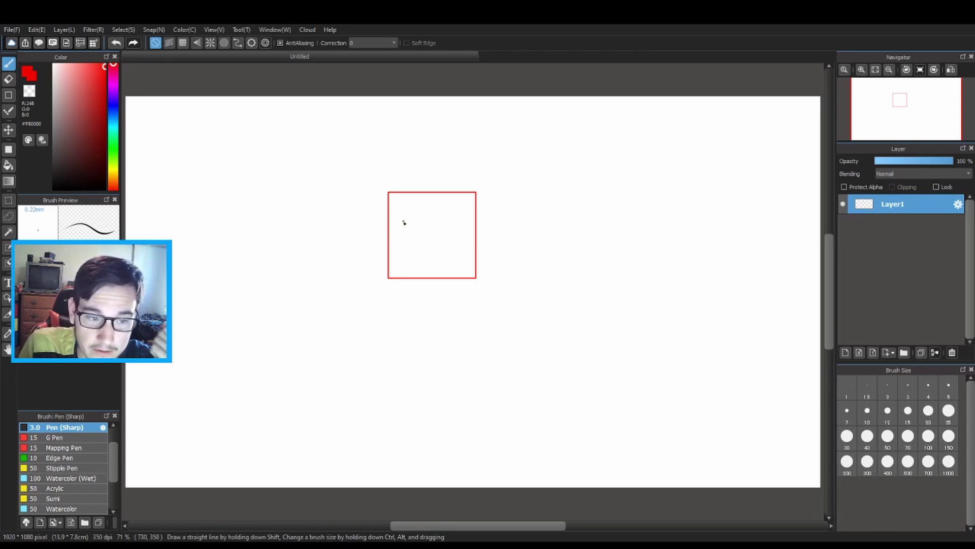
mouse_move(385, 229)
left_mouse_down()
mouse_move(456, 205)
mouse_move(475, 254)
mouse_move(472, 273)
mouse_move(391, 279)
left_mouse_up()
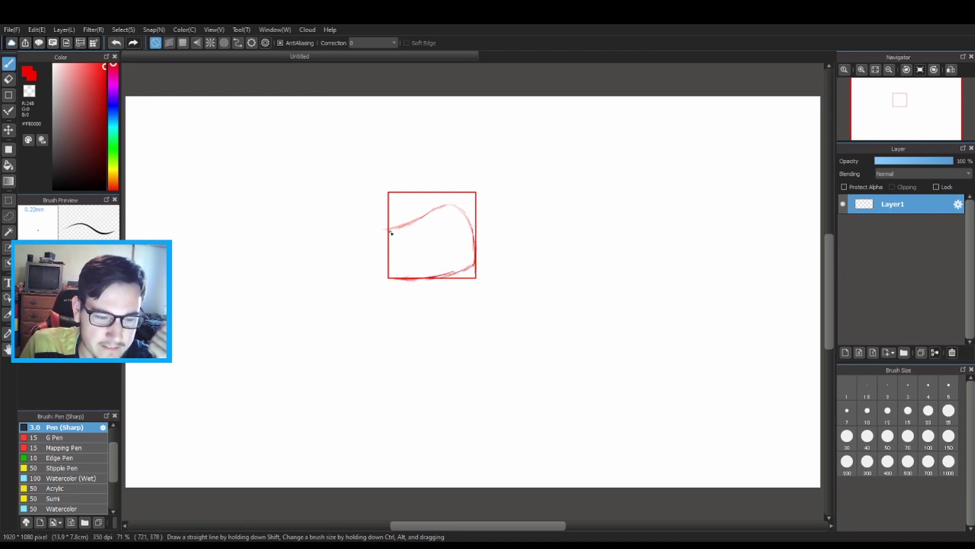
mouse_move(390, 239)
left_mouse_down()
mouse_move(389, 263)
mouse_move(390, 230)
mouse_move(396, 285)
mouse_move(420, 280)
left_mouse_up()
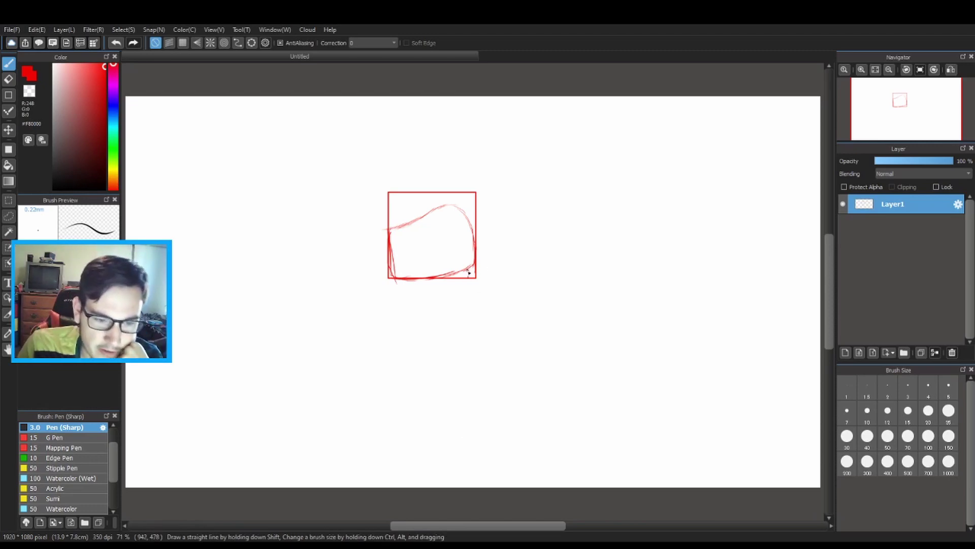
mouse_move(442, 279)
left_mouse_down()
mouse_move(465, 278)
mouse_move(470, 269)
mouse_move(445, 281)
mouse_move(471, 271)
mouse_move(485, 240)
mouse_move(476, 242)
left_mouse_up()
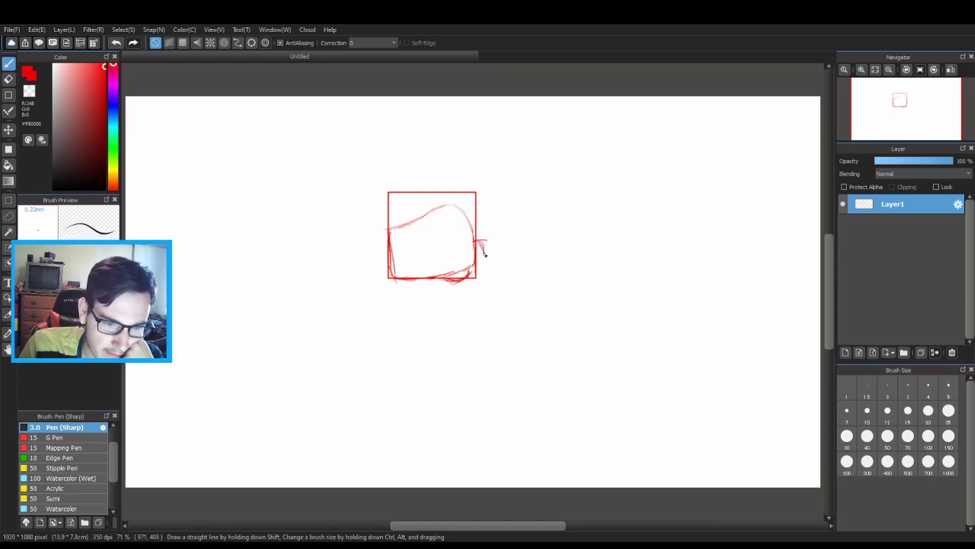
Undo the strokes outside the square's right edge and draw a small filled red bump there instead
key("ctrl+z")
key("ctrl+z")
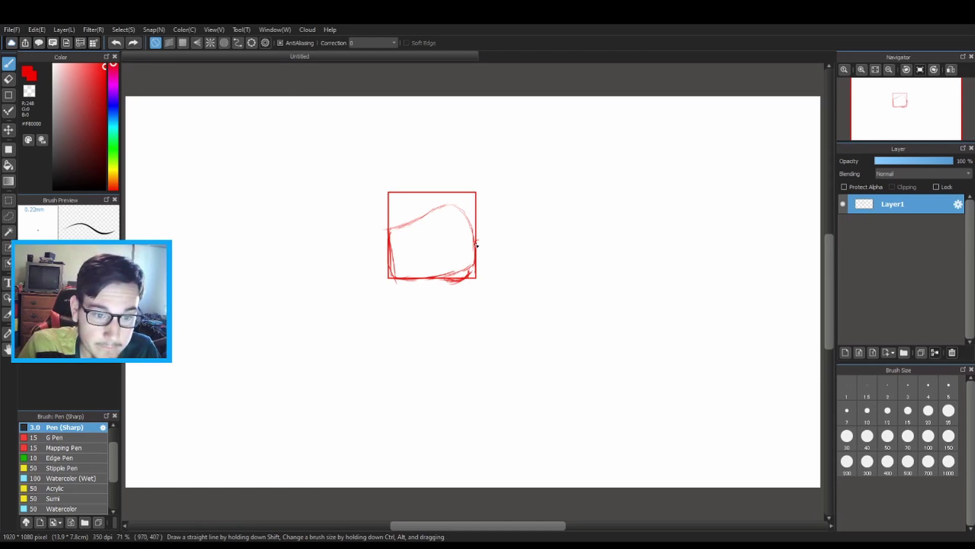
left_click_drag(474, 244, 480, 251)
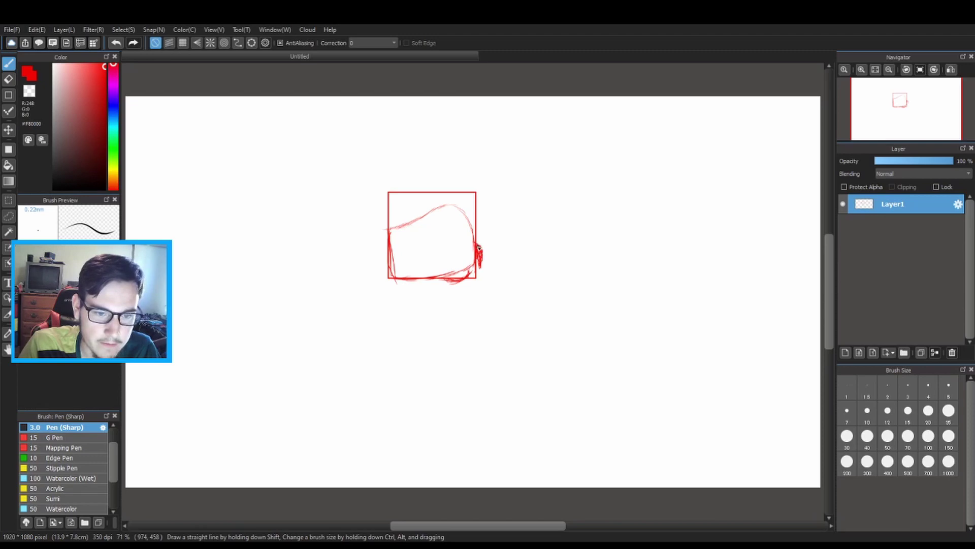
left_click_drag(482, 252, 480, 262)
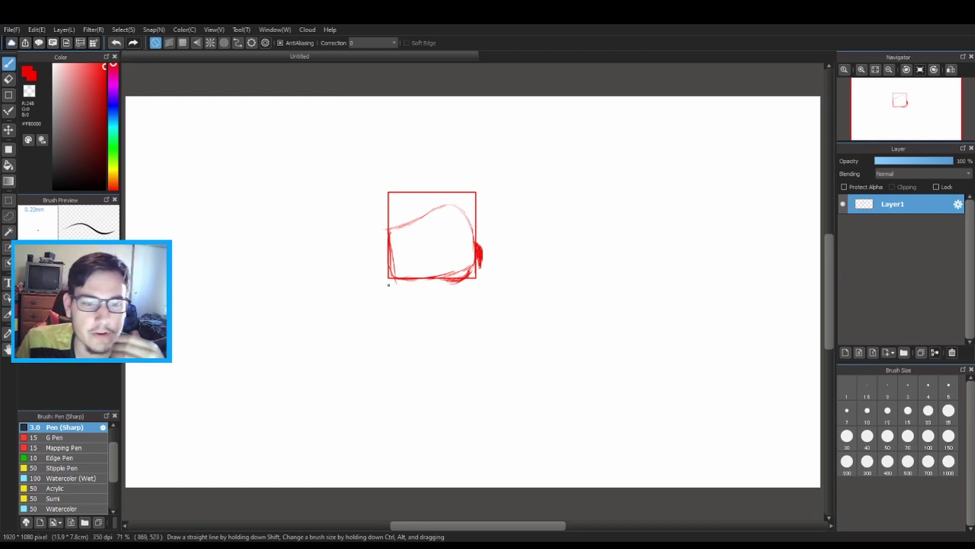
Draw a second, slightly larger square outline to the right of the first with the Shape Brush, undoing the small stray rectangles
left_click(8, 95)
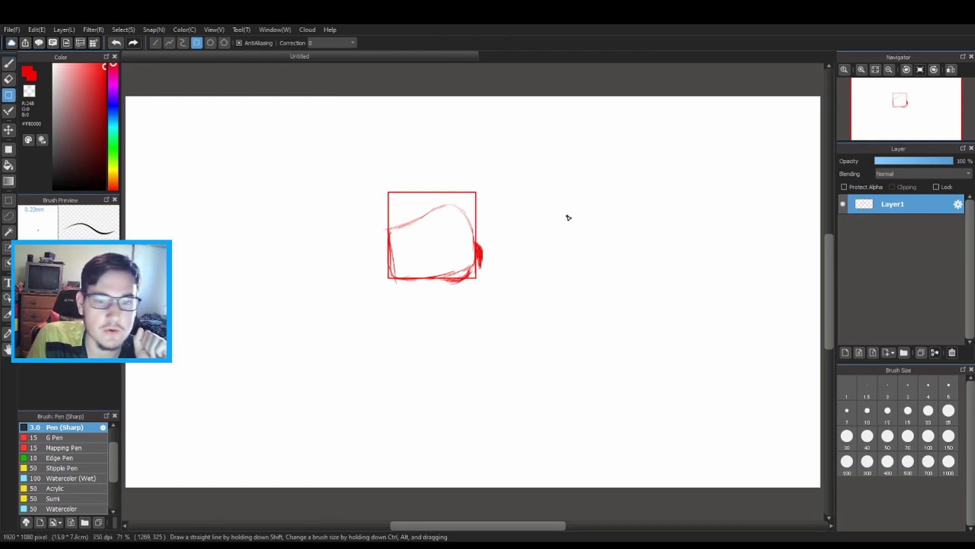
mouse_move(544, 192)
left_mouse_down()
mouse_move(657, 302)
mouse_move(640, 288)
left_mouse_up()
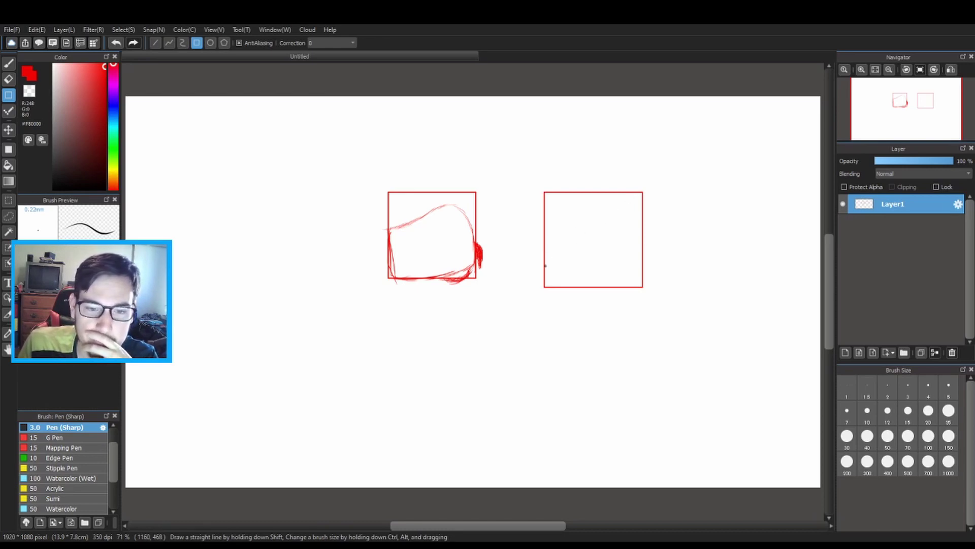
left_click_drag(546, 270, 552, 248)
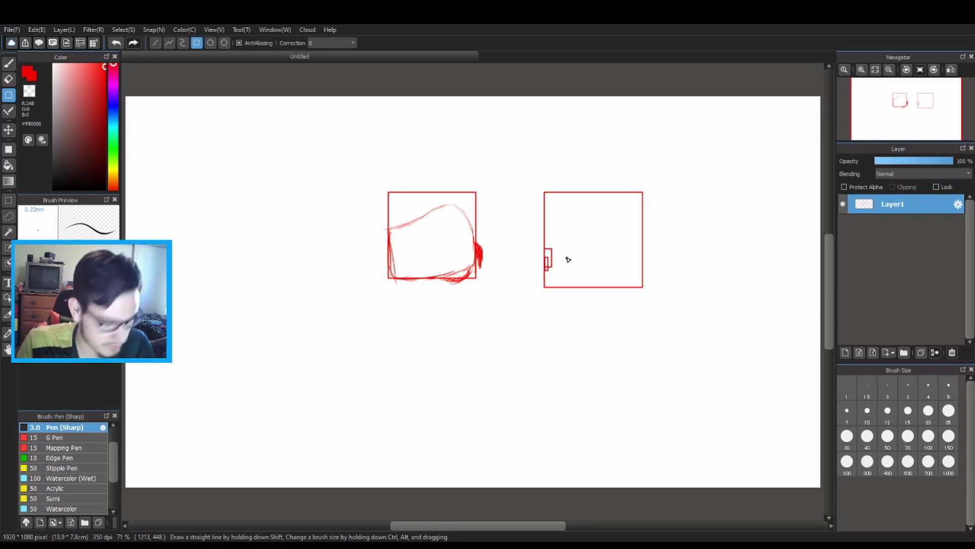
key("ctrl+z")
key("ctrl+z")
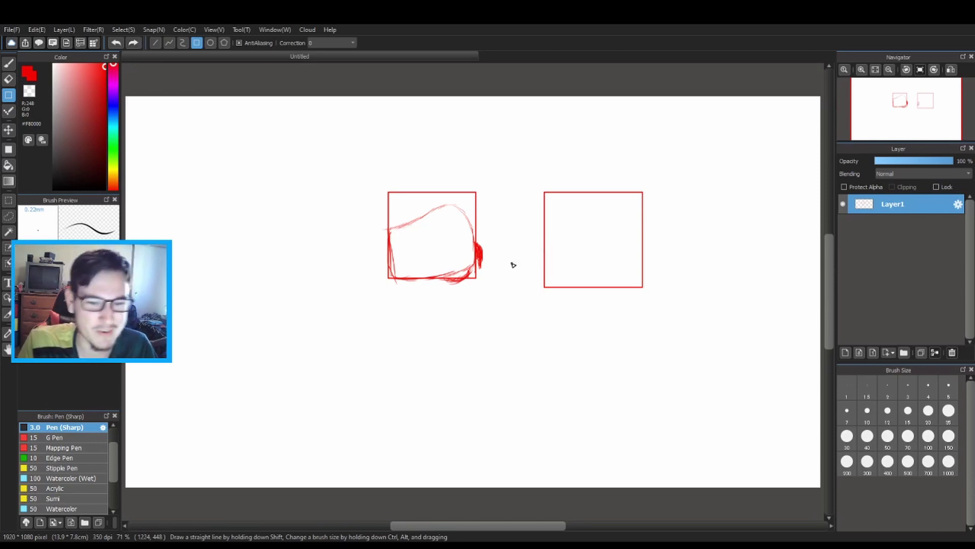
Sketch an arched top line with the brush inside the second square, starting from its left edge
left_click(8, 62)
mouse_move(545, 260)
left_mouse_down()
mouse_move(566, 209)
mouse_move(615, 208)
mouse_move(588, 210)
mouse_move(629, 223)
mouse_move(623, 212)
mouse_move(638, 234)
left_mouse_up()
key("Right")
key("Right")
key("Right")
key("Right")
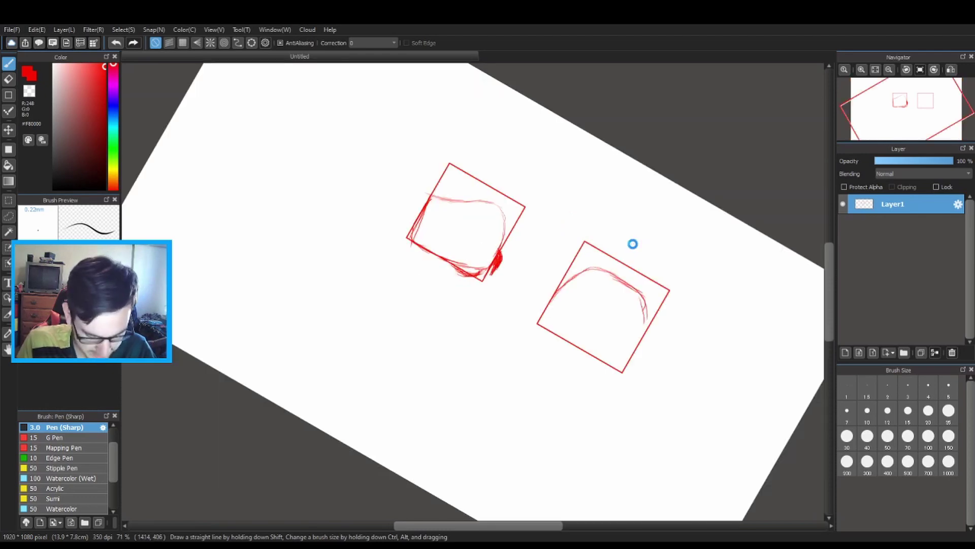
key("Left")
key("Left")
key("Left")
key("Left")
key("Left")
key("Left")
key("Left")
key("Left")
key("Left")
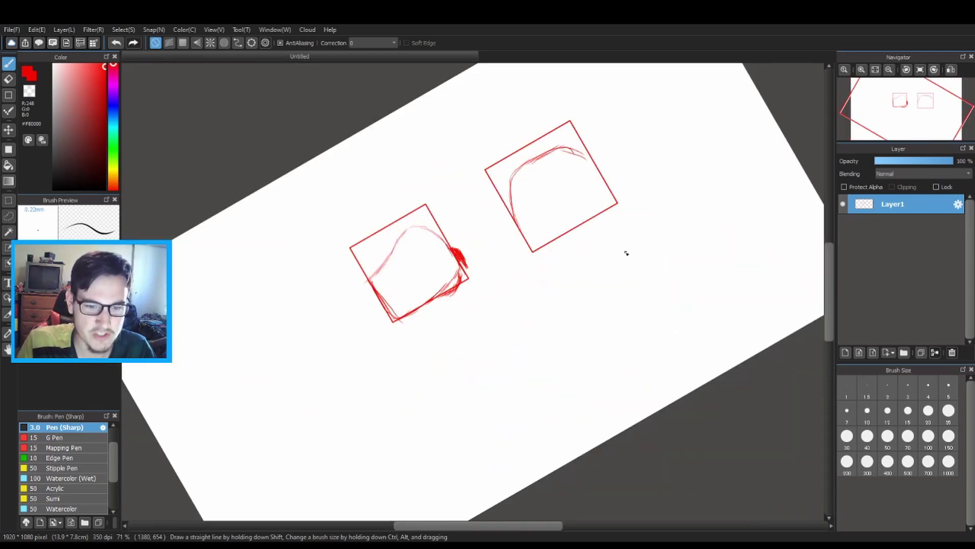
key("Right")
key("Right")
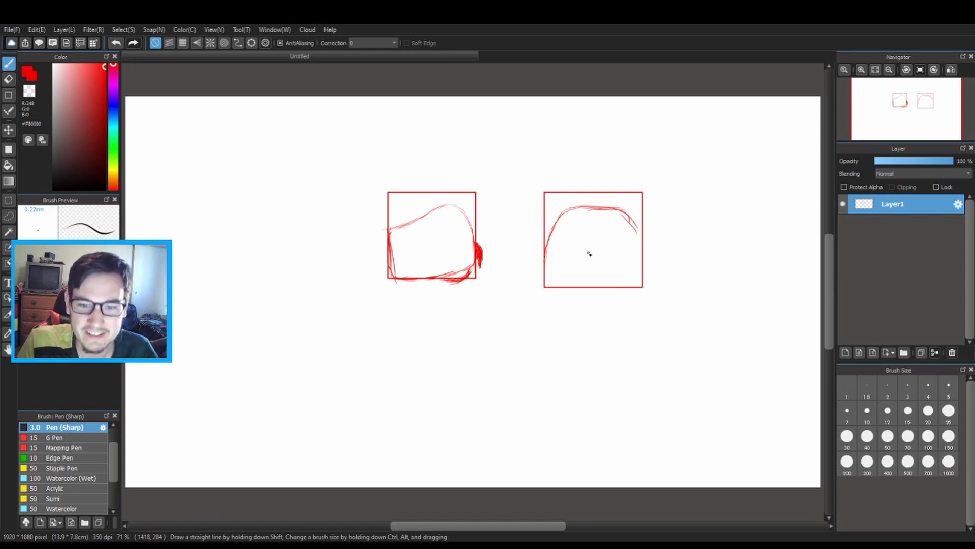
Complete the right side and curved bottom of the outline in the second square and add a lower curve along the square's base
left_click_drag(626, 215, 640, 261)
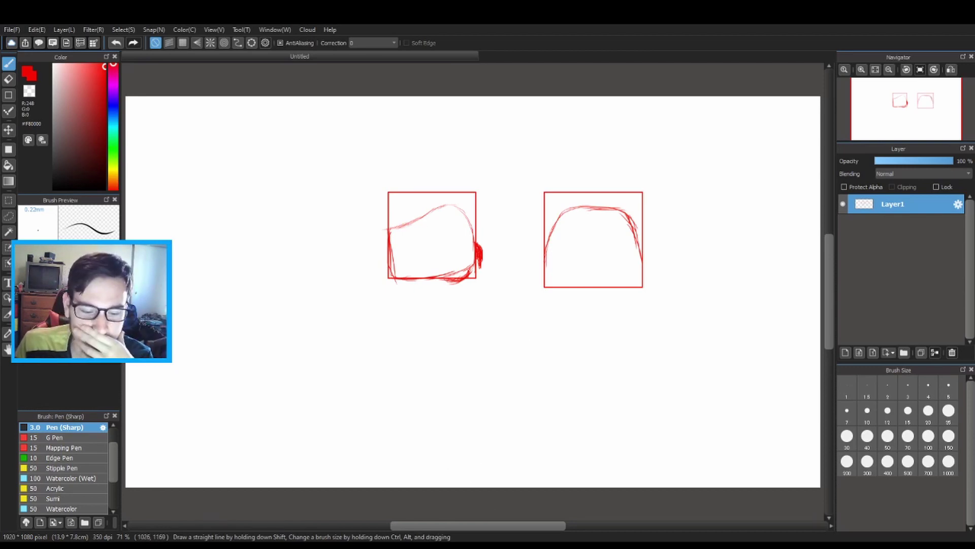
mouse_move(547, 257)
left_mouse_down()
mouse_move(546, 270)
mouse_move(570, 280)
mouse_move(637, 269)
mouse_move(642, 259)
left_mouse_up()
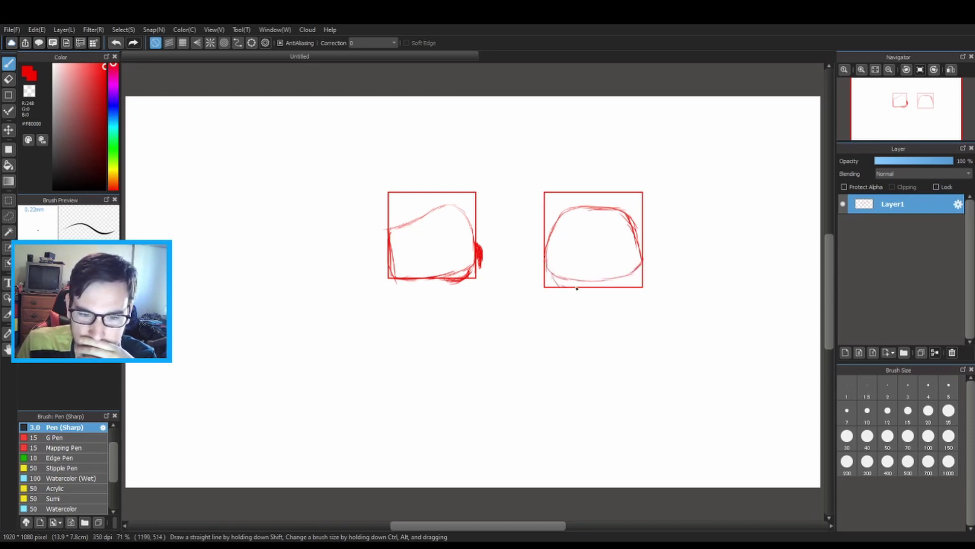
mouse_move(549, 272)
left_mouse_down()
mouse_move(582, 290)
mouse_move(630, 283)
mouse_move(641, 267)
mouse_move(620, 290)
mouse_move(570, 295)
left_mouse_up()
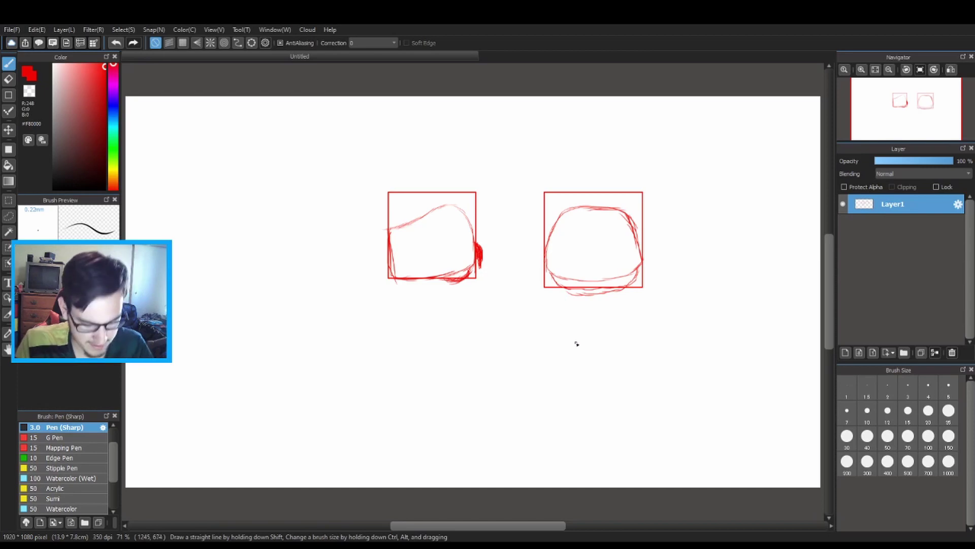
Undo the excess strokes below the second square and reinforce the outline's lower curve and right corner within it
key("ctrl+z")
key("ctrl+z")
key("ctrl+z")
key("ctrl+z")
key("ctrl+z")
key("ctrl+z")
key("ctrl+z")
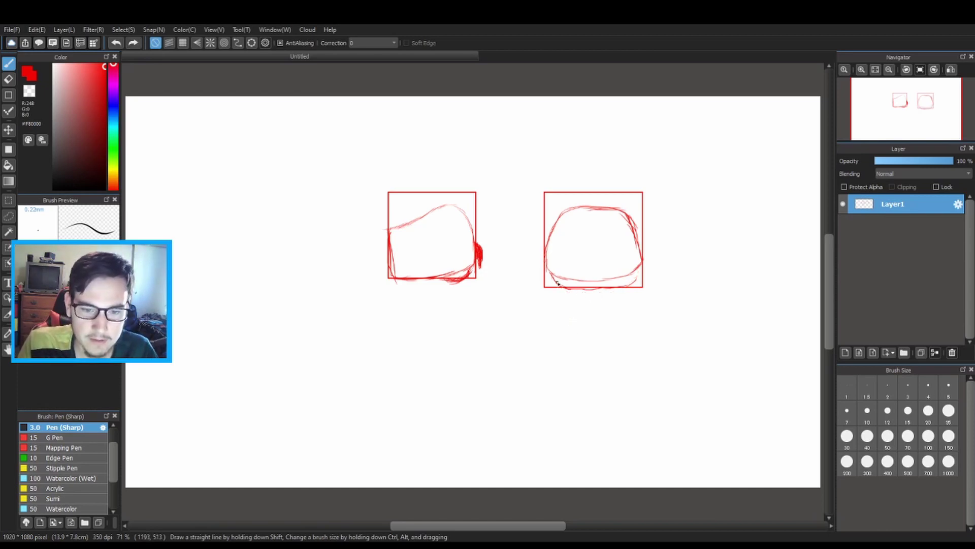
mouse_move(556, 279)
left_mouse_down()
mouse_move(592, 290)
mouse_move(630, 282)
mouse_move(636, 271)
mouse_move(625, 283)
left_mouse_up()
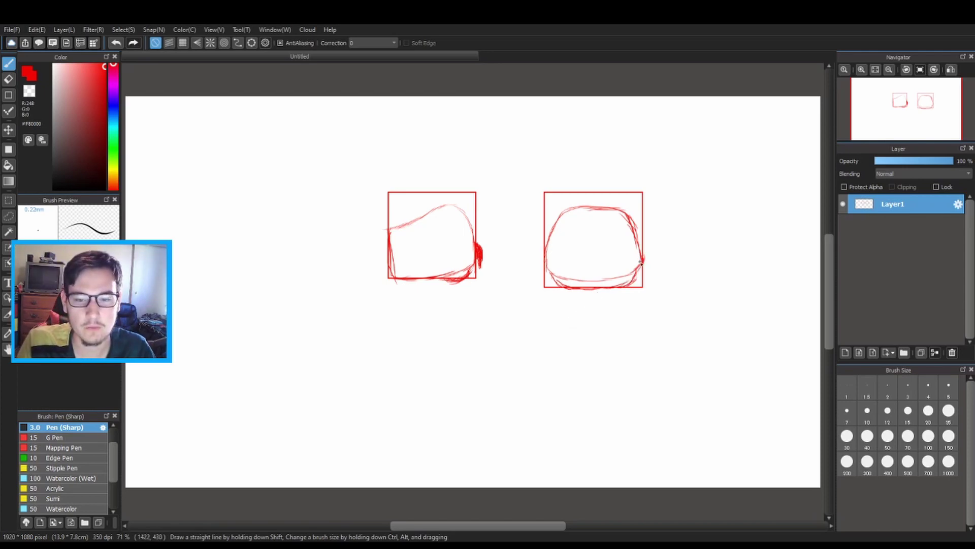
left_click_drag(641, 262, 635, 271)
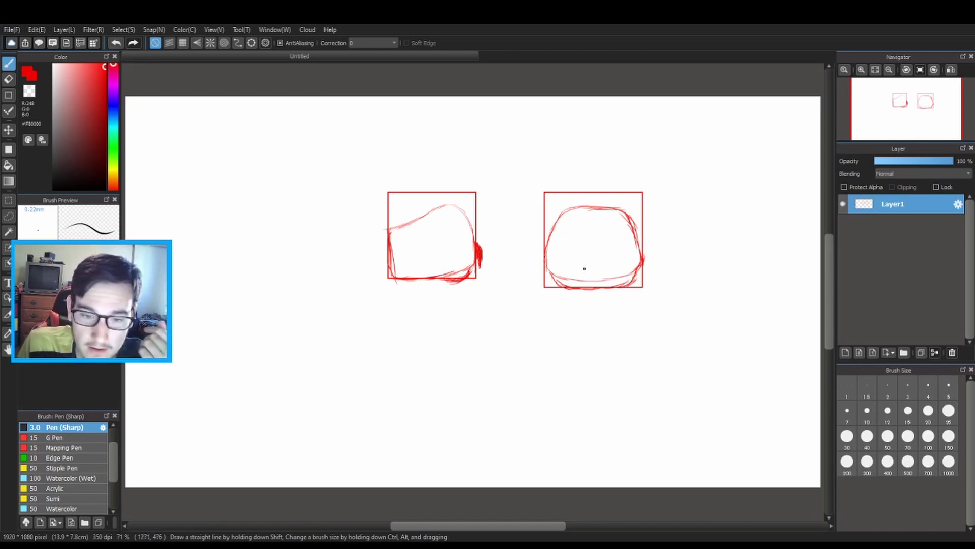
mouse_move(588, 258)
left_mouse_down()
mouse_move(594, 295)
mouse_move(592, 259)
mouse_move(595, 293)
mouse_move(594, 259)
mouse_move(592, 301)
left_mouse_up()
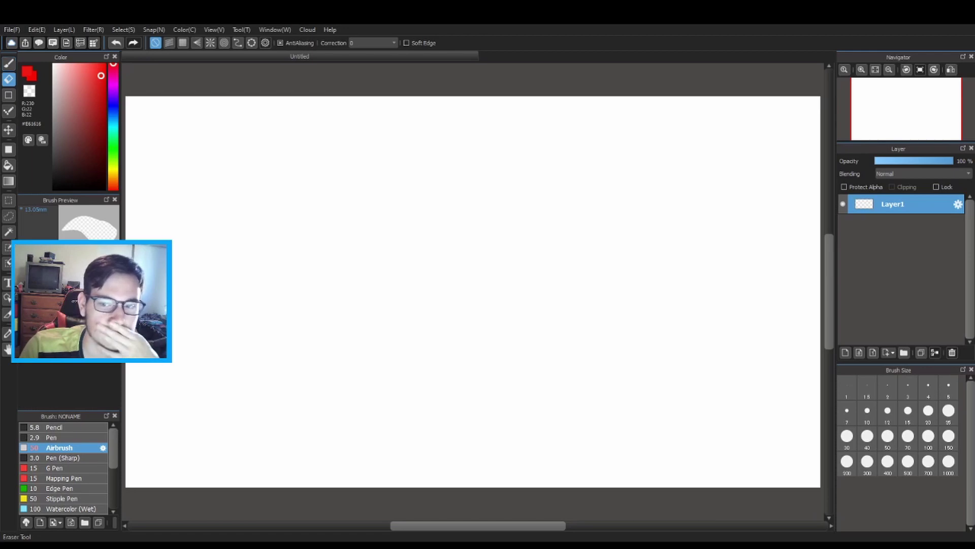
Set up the Brush tool with the Pencil preset and a bright red colour (#F00E0E)
left_click(9, 63)
left_click_drag(100, 82, 103, 72)
left_click(84, 427)
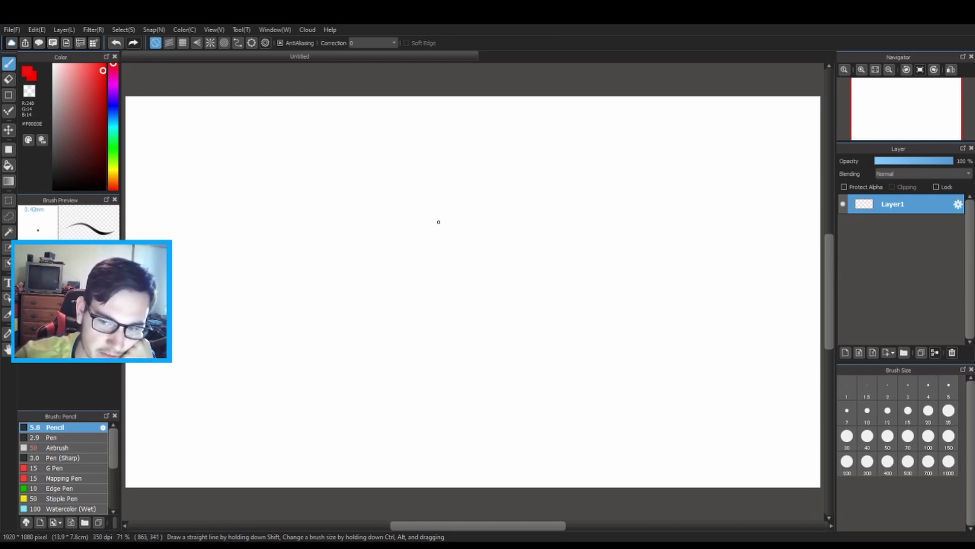
mouse_move(376, 216)
left_mouse_down()
mouse_move(374, 252)
mouse_move(374, 209)
mouse_move(369, 300)
left_mouse_up()
left_click_drag(377, 250, 379, 325)
left_click_drag(377, 283, 380, 331)
left_click(8, 79)
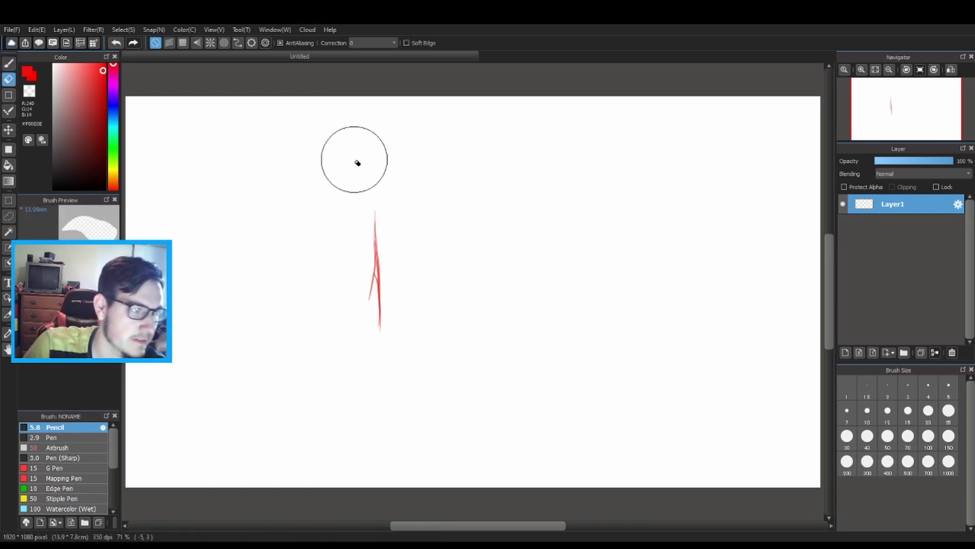
mouse_move(368, 246)
left_mouse_down()
mouse_move(376, 374)
mouse_move(346, 385)
left_mouse_up()
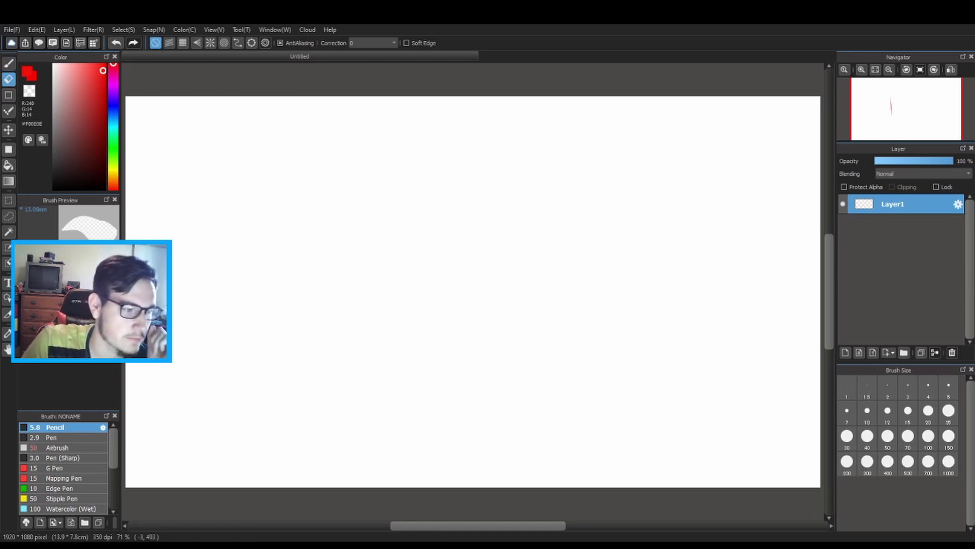
Sketch a tall red U-shaped outline with the Pencil, using two vertical sides joined by a rounded bottom
left_click(8, 63)
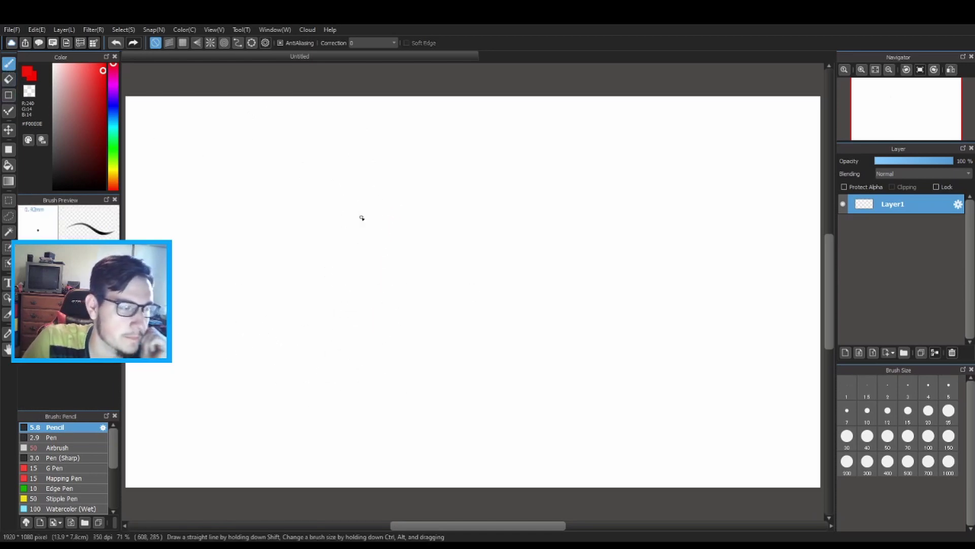
left_click_drag(369, 205, 372, 243)
left_click_drag(367, 245, 371, 329)
mouse_move(466, 210)
left_mouse_down()
mouse_move(458, 251)
mouse_move(467, 357)
left_mouse_up()
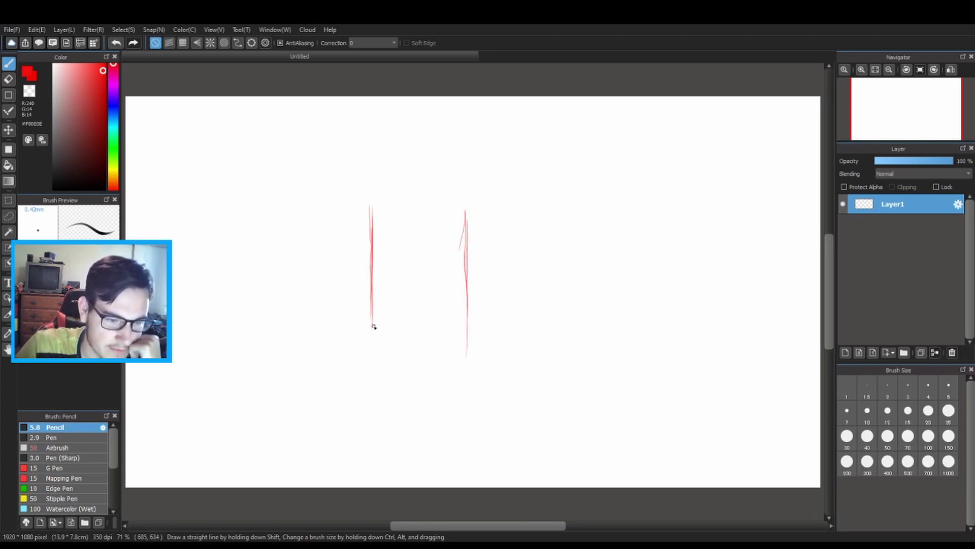
mouse_move(373, 326)
left_mouse_down()
mouse_move(379, 364)
mouse_move(394, 376)
mouse_move(447, 386)
mouse_move(462, 355)
mouse_move(455, 376)
left_mouse_up()
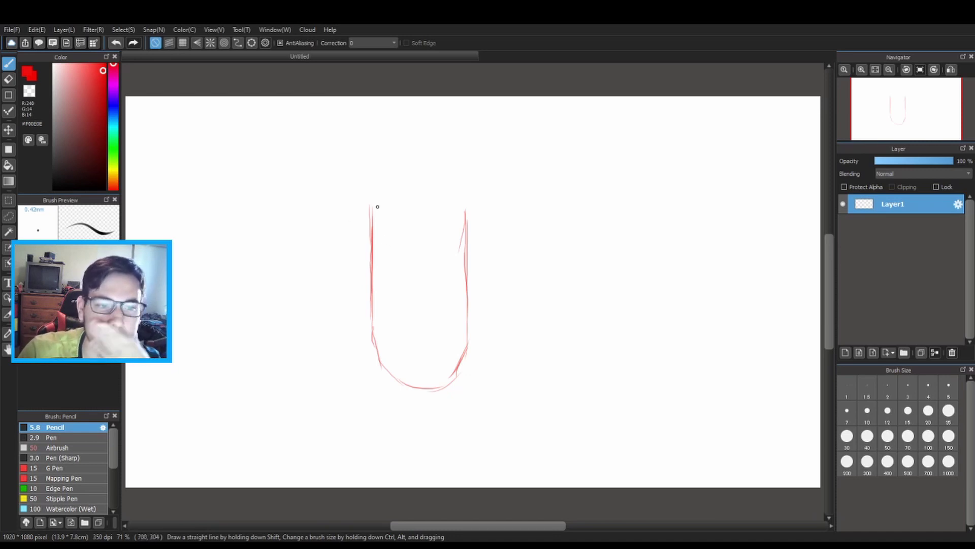
Sketch two rounded toe shapes side by side above the U outline's left end with the red Pencil
left_click_drag(369, 203, 360, 188)
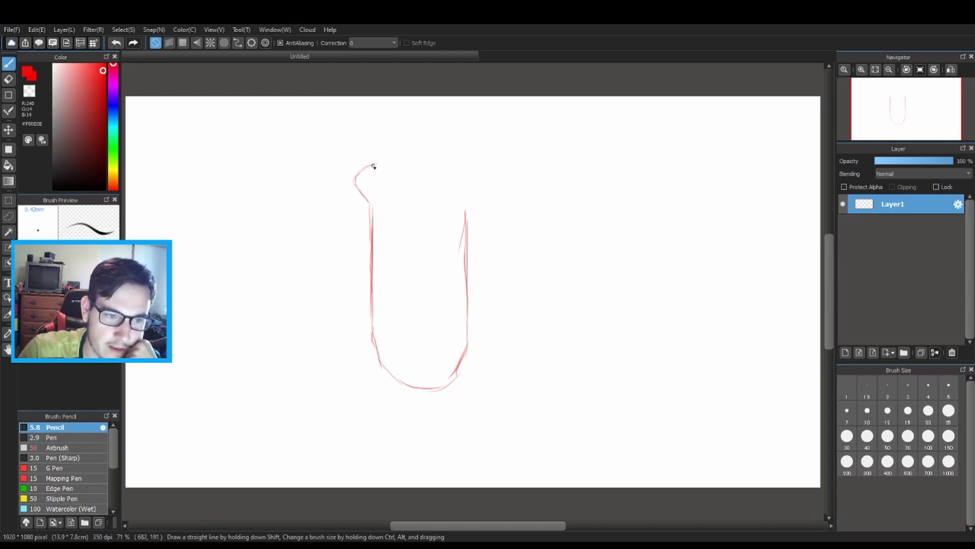
left_click_drag(383, 175, 385, 198)
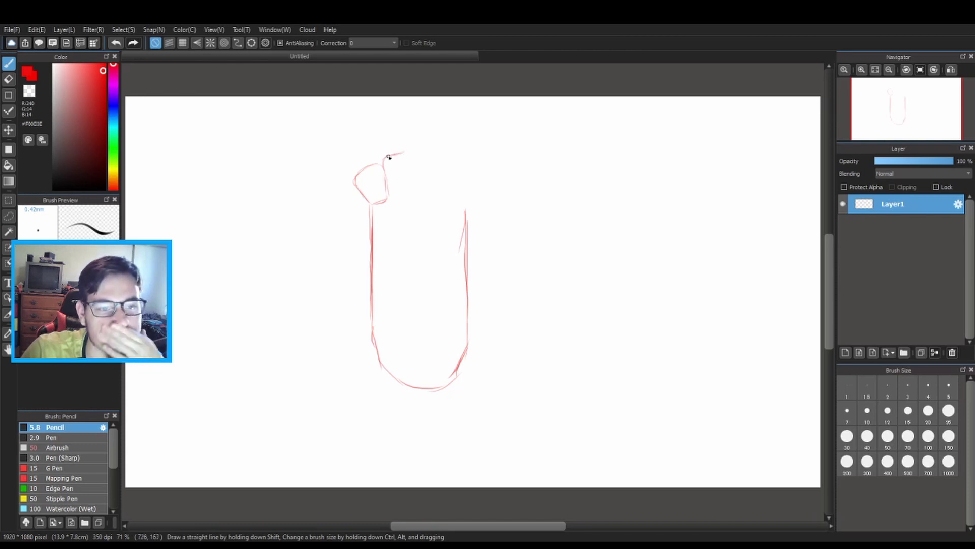
left_click_drag(412, 151, 417, 164)
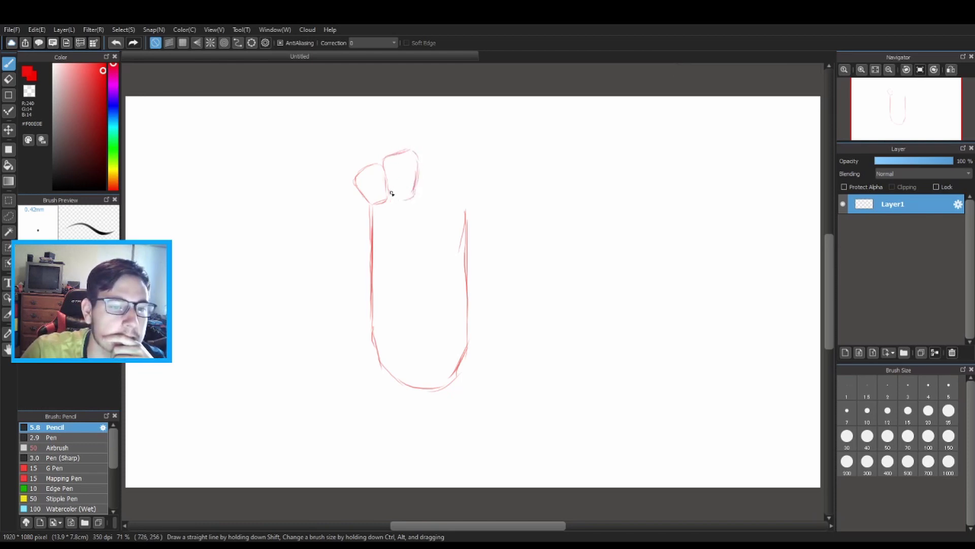
mouse_move(389, 190)
left_mouse_down()
mouse_move(401, 200)
mouse_move(421, 193)
left_mouse_up()
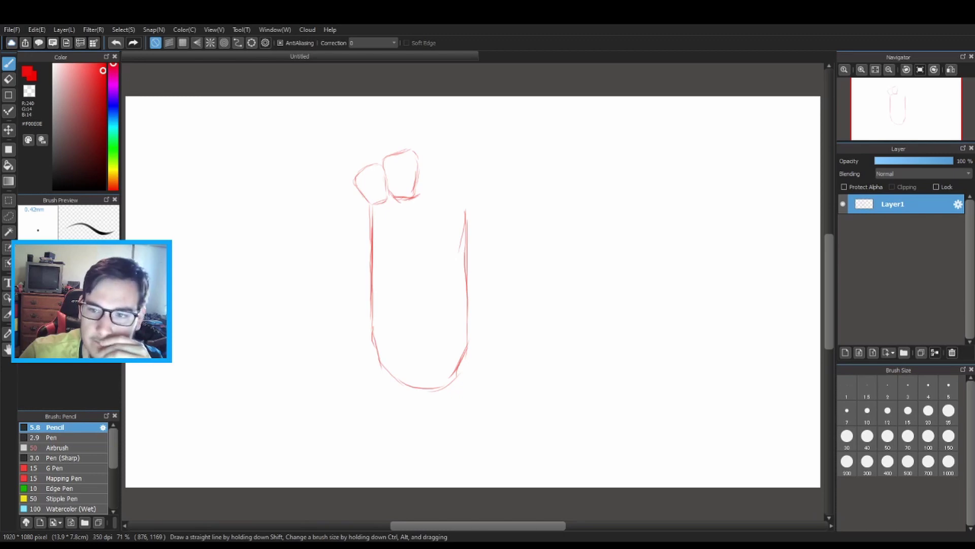
Add a third rounded toe beside the second one, closing its curved base above the U outline
left_click_drag(416, 195, 424, 155)
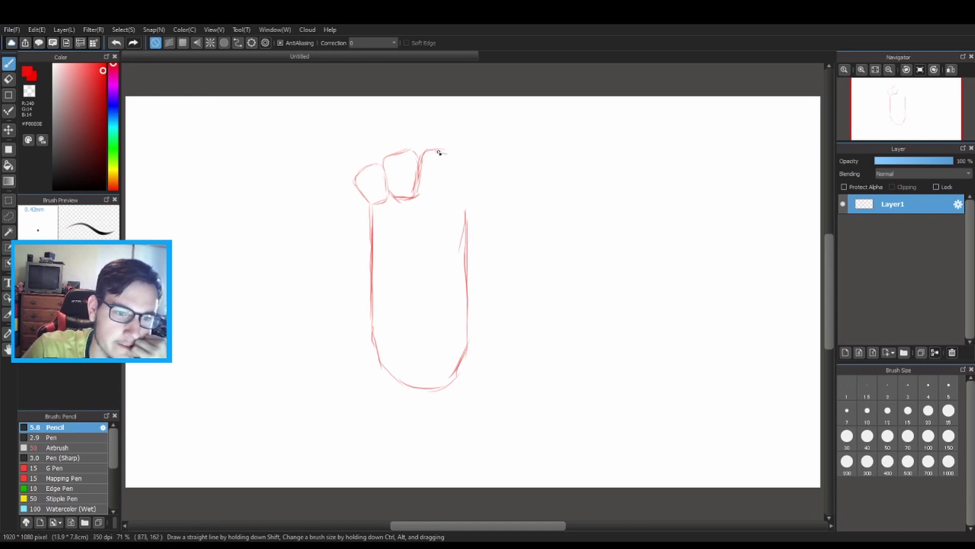
left_click_drag(440, 153, 451, 156)
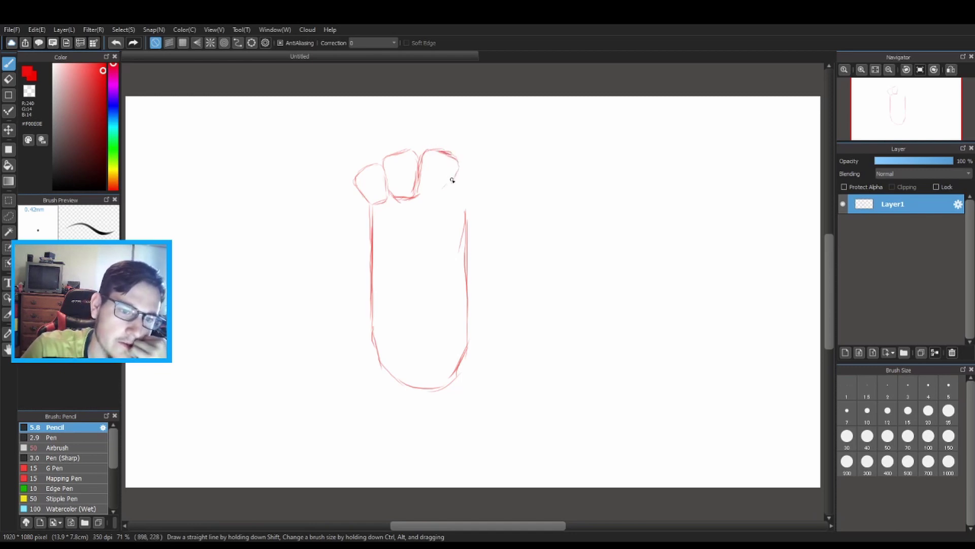
mouse_move(452, 179)
left_mouse_down()
mouse_move(427, 199)
mouse_move(423, 179)
mouse_move(441, 201)
mouse_move(422, 194)
mouse_move(441, 198)
left_mouse_up()
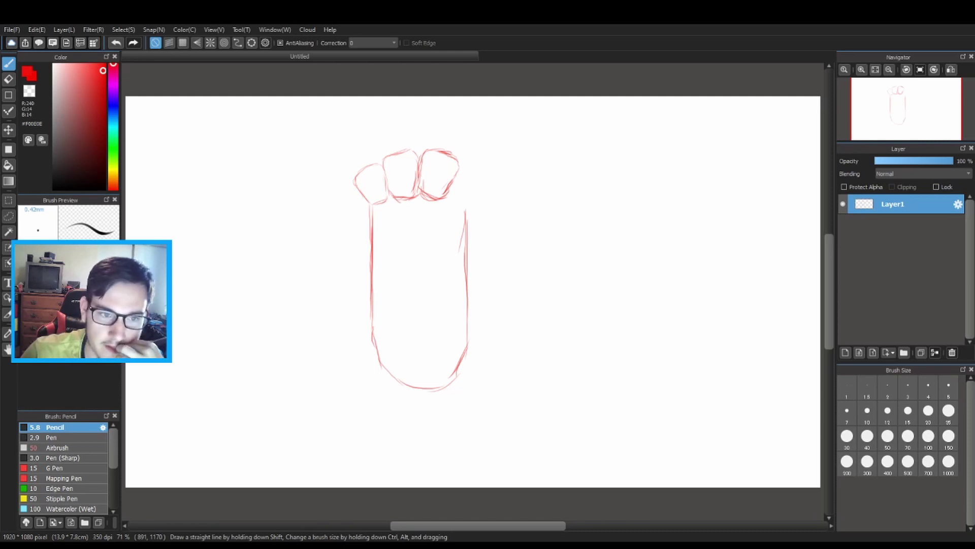
Erase the third toe's lower edge and the upper right side of the U outline, and redraw the toe with a straighter side
key("e")
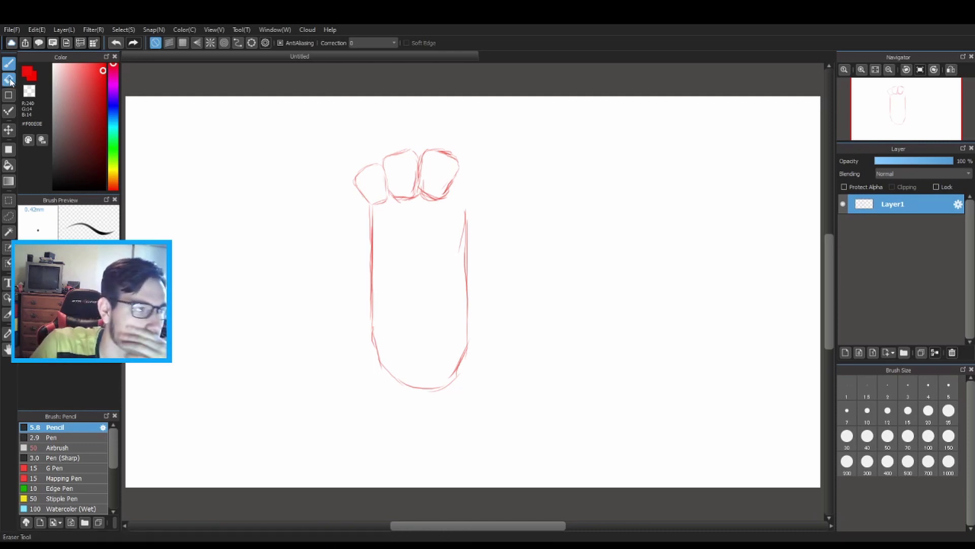
mouse_move(446, 201)
left_mouse_down()
mouse_move(434, 206)
mouse_move(421, 189)
left_mouse_up()
left_click_drag(465, 211, 465, 266)
key("b")
mouse_move(433, 150)
left_mouse_down()
mouse_move(454, 162)
mouse_move(442, 201)
left_mouse_up()
mouse_move(418, 198)
left_mouse_down()
mouse_move(445, 200)
mouse_move(453, 179)
left_mouse_up()
key("e")
key("b")
left_click_drag(455, 161, 451, 200)
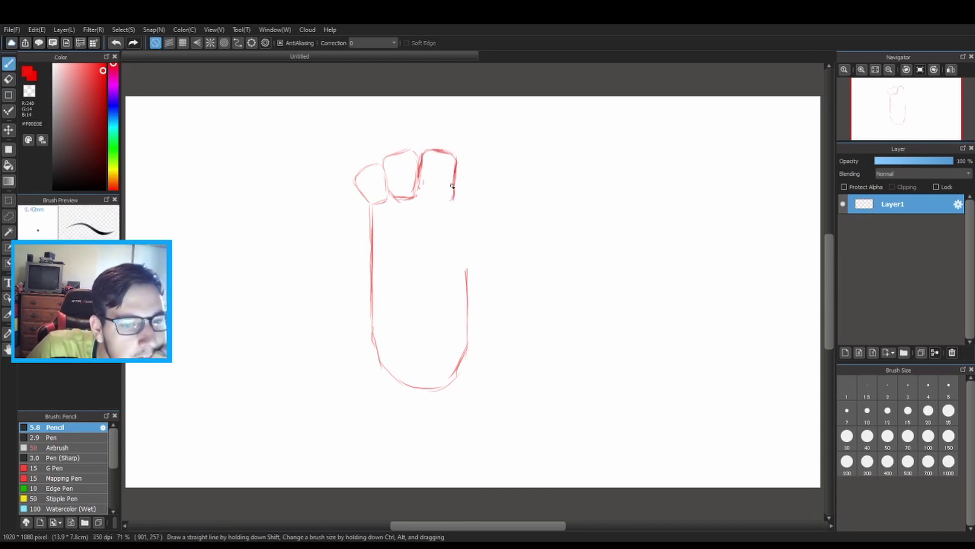
Rework the third toe's base and add a fourth toe that flows into the outline's right side
key("e")
mouse_move(424, 153)
left_mouse_down()
mouse_move(422, 179)
mouse_move(435, 150)
mouse_move(449, 156)
mouse_move(450, 199)
mouse_move(424, 196)
mouse_move(447, 207)
left_mouse_up()
key("b")
key("e")
mouse_move(447, 206)
left_mouse_down()
mouse_move(431, 211)
mouse_move(450, 204)
mouse_move(461, 171)
mouse_move(485, 180)
mouse_move(466, 315)
left_mouse_up()
key("b")
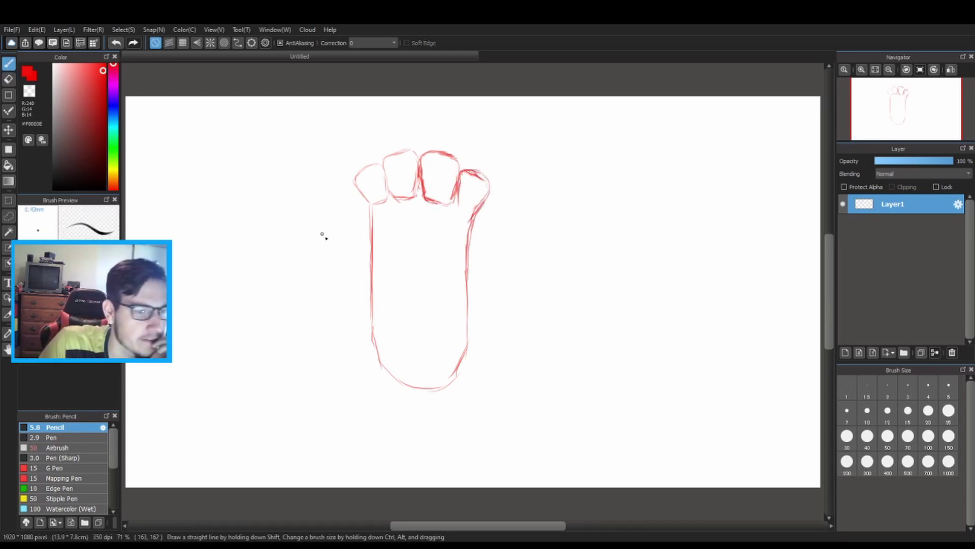
Erase the toe bases and the foot outline below them, keeping the toe tops and the short upper right line
key("e")
mouse_move(370, 226)
left_mouse_down()
mouse_move(368, 348)
mouse_move(374, 233)
mouse_move(412, 187)
left_mouse_up()
key("b")
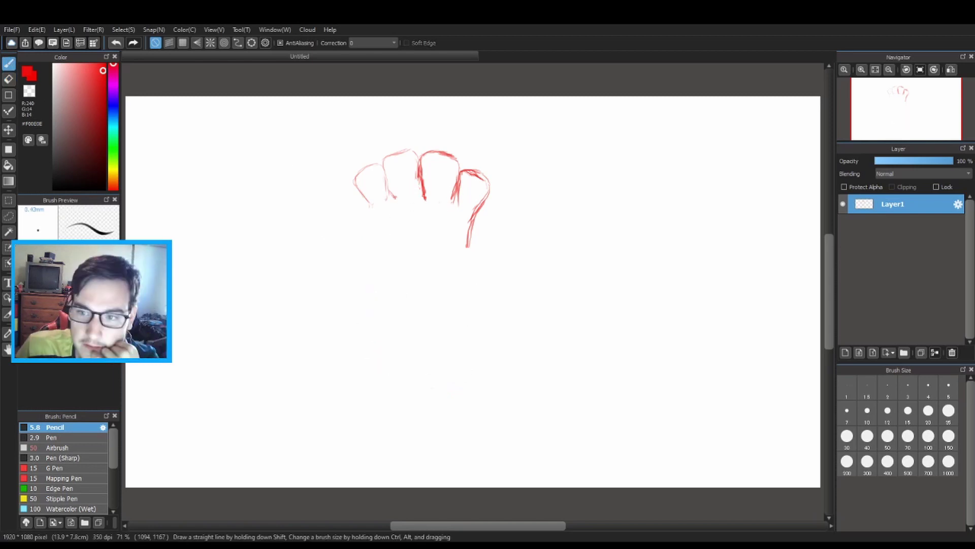
Redraw the foot below the toes as a narrower outline tapering on both sides to a rounded heel
left_click_drag(491, 191, 471, 303)
left_click_drag(367, 203, 401, 350)
mouse_move(471, 300)
left_mouse_down()
mouse_move(460, 348)
mouse_move(406, 358)
left_mouse_up()
key("e")
left_click_drag(377, 278, 401, 345)
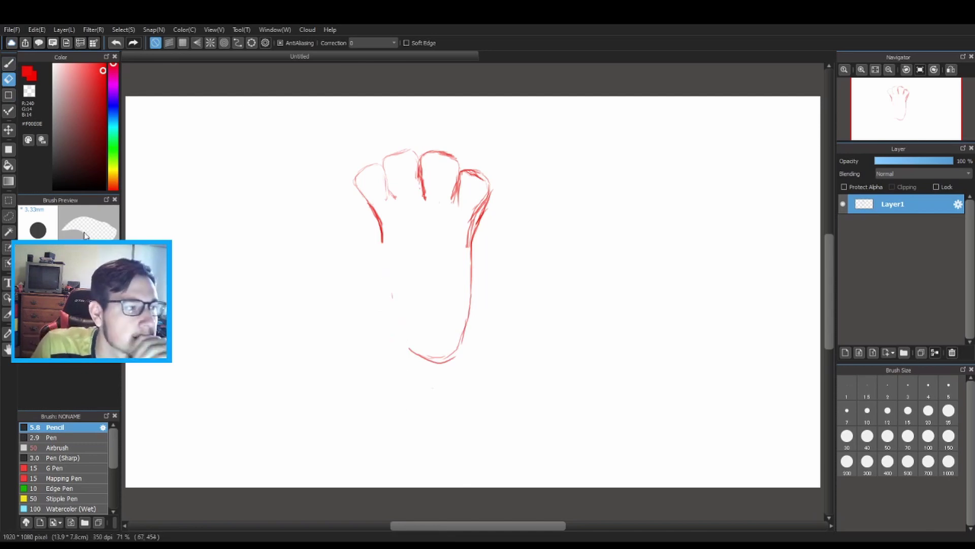
key("b")
left_click_drag(383, 238, 408, 346)
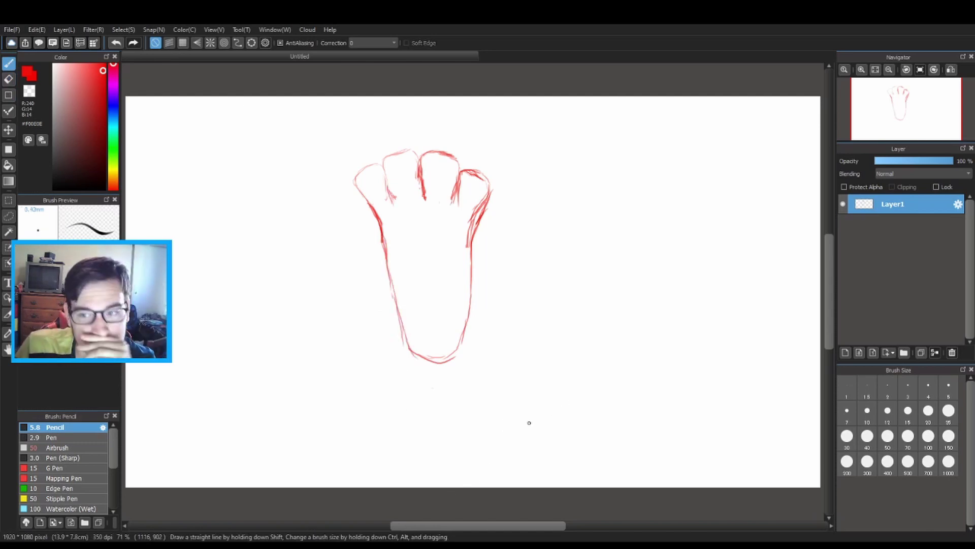
Shorten the lines between the toes and replace the lower outline with a slightly higher heel curve
key("e")
left_click_drag(457, 198, 387, 193)
left_click_drag(460, 272, 402, 310)
key("b")
left_click_drag(471, 249, 462, 295)
left_click_drag(463, 289, 429, 337)
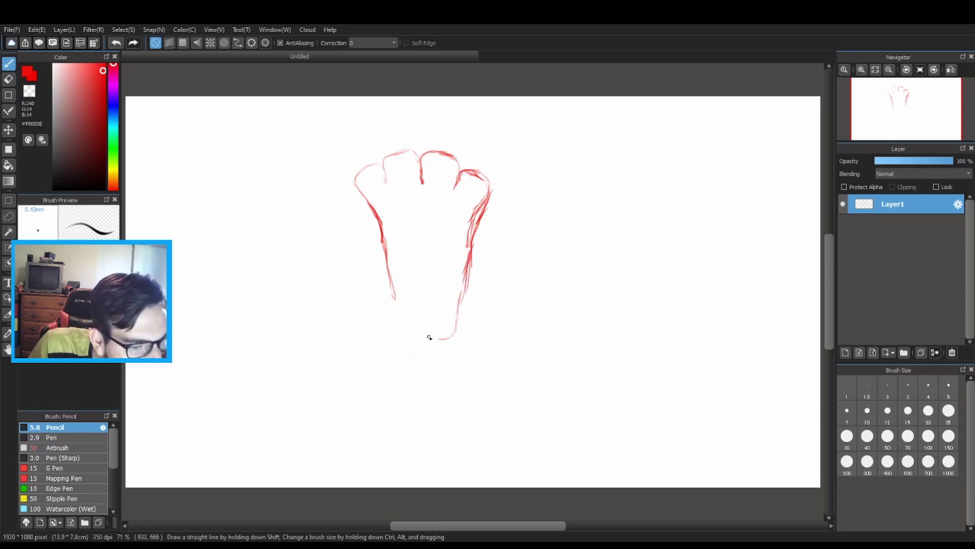
left_click_drag(393, 290, 455, 338)
Erase the two leftmost toes and the upper left side, and redraw them smaller and joined to the outline
key("e")
left_click_drag(356, 171, 388, 272)
key("b")
mouse_move(410, 150)
left_mouse_down()
mouse_move(362, 190)
mouse_move(397, 276)
left_mouse_up()
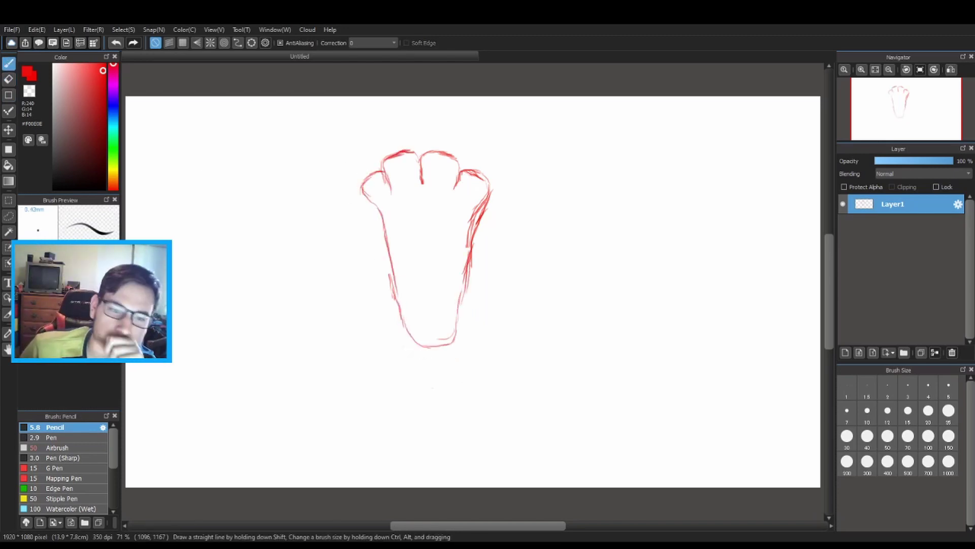
Erase all the toes and redraw the outline's lower right side with a wider, rounder heel
key("e")
mouse_move(361, 187)
left_mouse_down()
mouse_move(493, 178)
mouse_move(464, 174)
mouse_move(512, 201)
mouse_move(480, 254)
left_mouse_up()
key("b")
mouse_move(447, 345)
left_mouse_down()
mouse_move(469, 278)
mouse_move(471, 340)
left_mouse_up()
mouse_move(471, 333)
left_mouse_down()
mouse_move(415, 345)
mouse_move(440, 338)
left_mouse_up()
Clean up the upper ends of the foot outline and redraw them as short lines flaring outward on both sides
key("e")
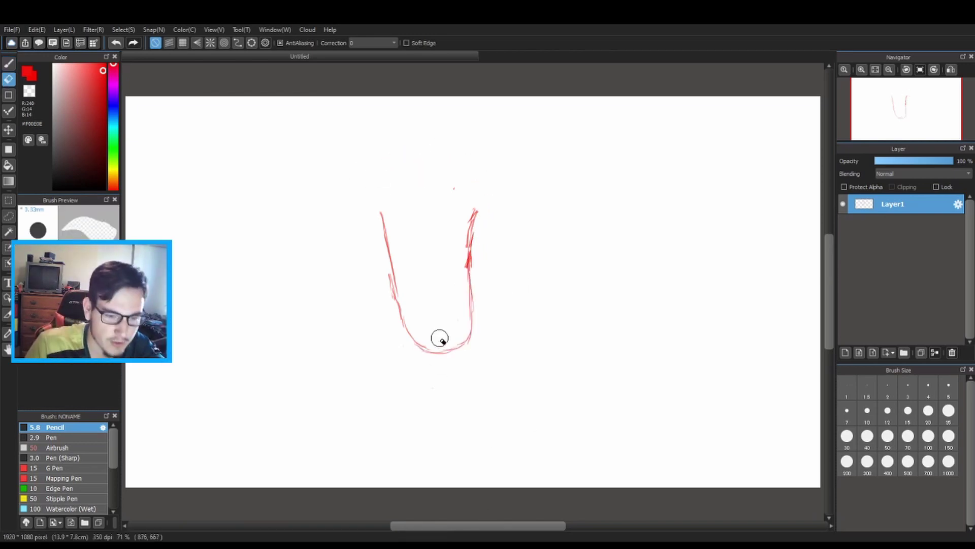
left_click_drag(476, 205, 477, 226)
key("b")
mouse_move(469, 200)
left_mouse_down()
mouse_move(470, 222)
mouse_move(487, 181)
left_mouse_up()
mouse_move(381, 212)
left_mouse_down()
mouse_move(357, 195)
mouse_move(376, 209)
mouse_move(355, 213)
mouse_move(381, 213)
left_mouse_up()
key("e")
key("b")
key("e")
left_click_drag(472, 202, 484, 175)
key("b")
key("e")
Select the foot outline with the Lasso, and use Transform to rotate it slightly clockwise and move it down
left_click(8, 216)
left_click_drag(294, 223, 295, 237)
key("ctrl+t")
left_click_drag(670, 381, 655, 399)
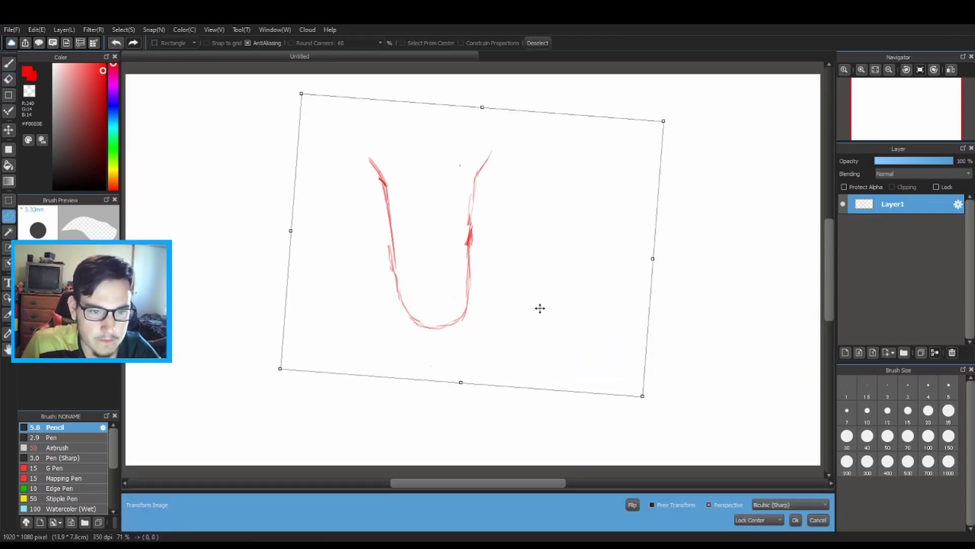
left_click_drag(540, 308, 536, 348)
left_click_drag(658, 434, 653, 439)
key("Return")
Sketch two new rounded toes from the outline's flared left end, correcting stray strokes beside the second toe
key("e")
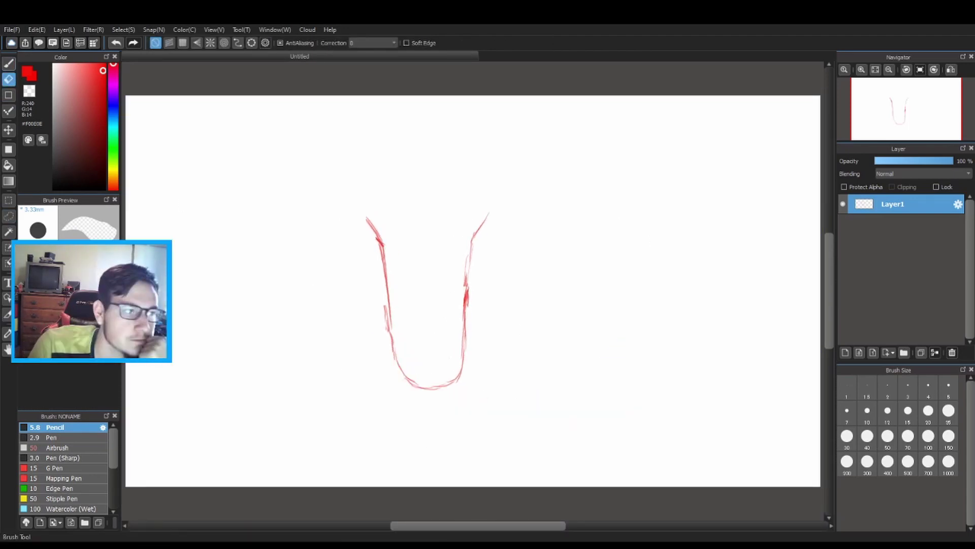
key("b")
mouse_move(367, 222)
left_mouse_down()
mouse_move(382, 201)
mouse_move(388, 208)
mouse_move(395, 184)
mouse_move(425, 210)
left_mouse_up()
key("e")
key("b")
key("ctrl+z")
key("e")
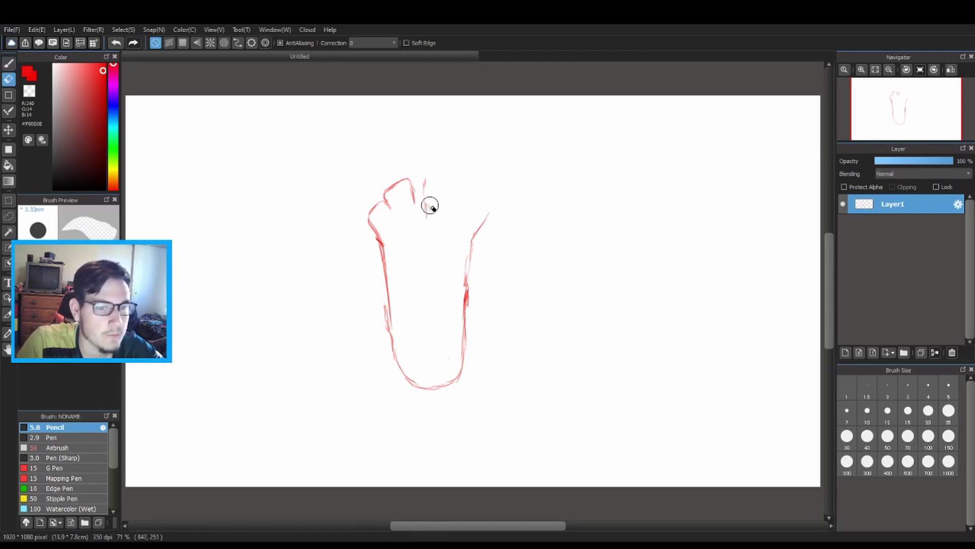
Complete the row with two more toes reaching the outline's flared right end and short creases at the toe bases
key("b")
mouse_move(423, 175)
left_mouse_down()
mouse_move(423, 214)
mouse_move(405, 179)
mouse_move(386, 194)
mouse_move(392, 210)
mouse_move(387, 184)
mouse_move(386, 195)
mouse_move(420, 173)
mouse_move(425, 199)
mouse_move(437, 174)
mouse_move(488, 214)
left_mouse_up()
key("ctrl+z")
key("e")
key("b")
key("ctrl+z")
key("ctrl+z")
key("ctrl+z")
key("e")
key("p")
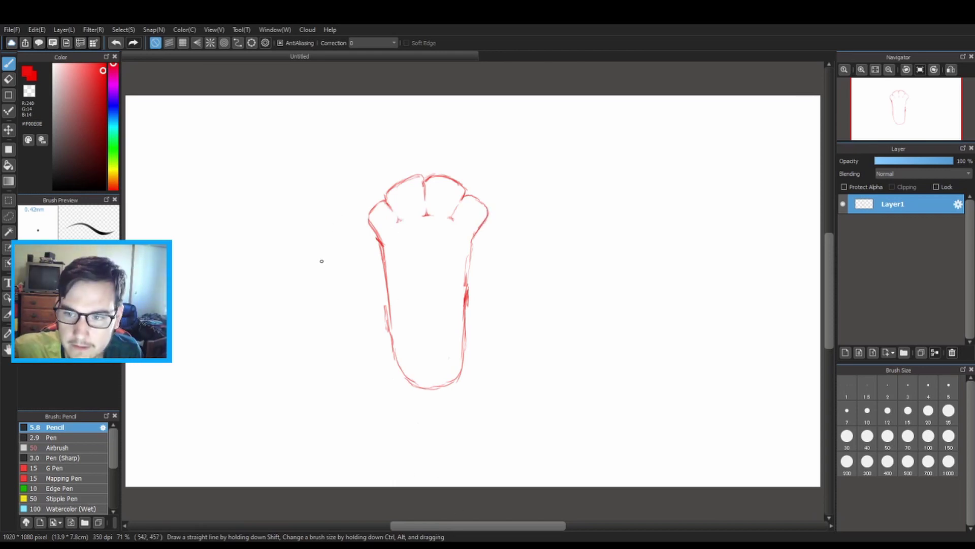
Undo the creases at the left and middle toe divisions and redraw them as longer dividing lines with small base marks
key("ctrl+z")
left_click_drag(400, 222, 426, 211)
key("ctrl+z")
key("ctrl+z")
key("ctrl+z")
left_click_drag(391, 210, 408, 218)
left_click_drag(421, 216, 427, 211)
key("e")
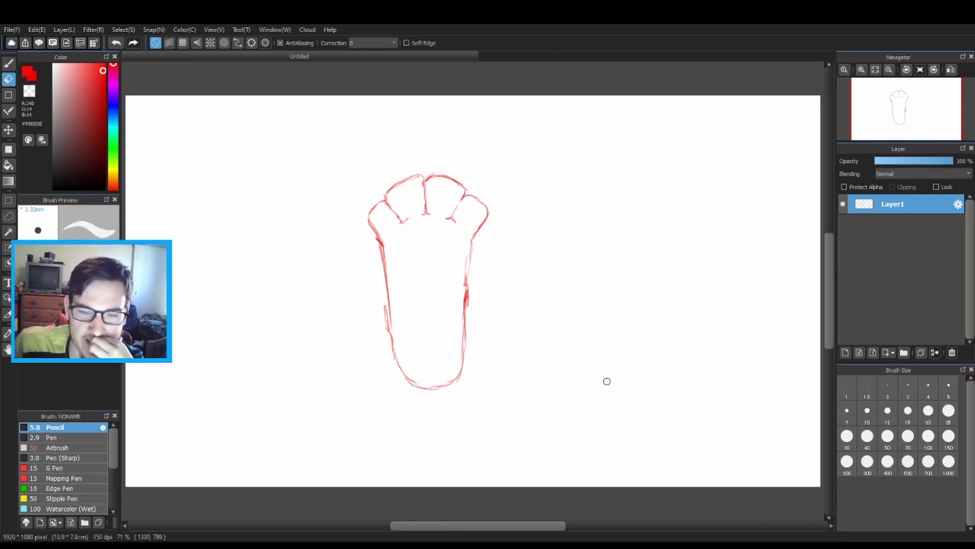
Try adding a faint curved line across the foot just below the toe bases
key("b")
left_click_drag(402, 222, 399, 227)
key("e")
key("b")
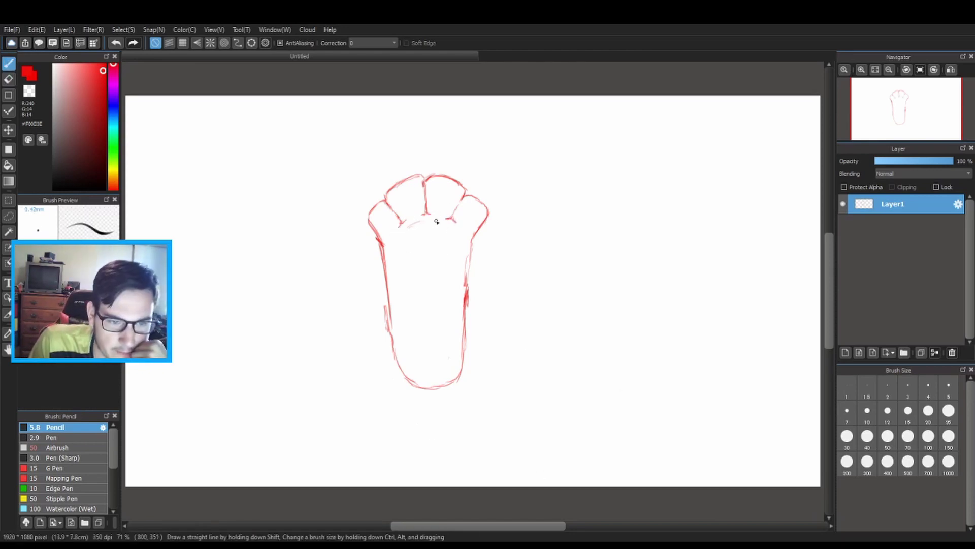
key("e")
key("b")
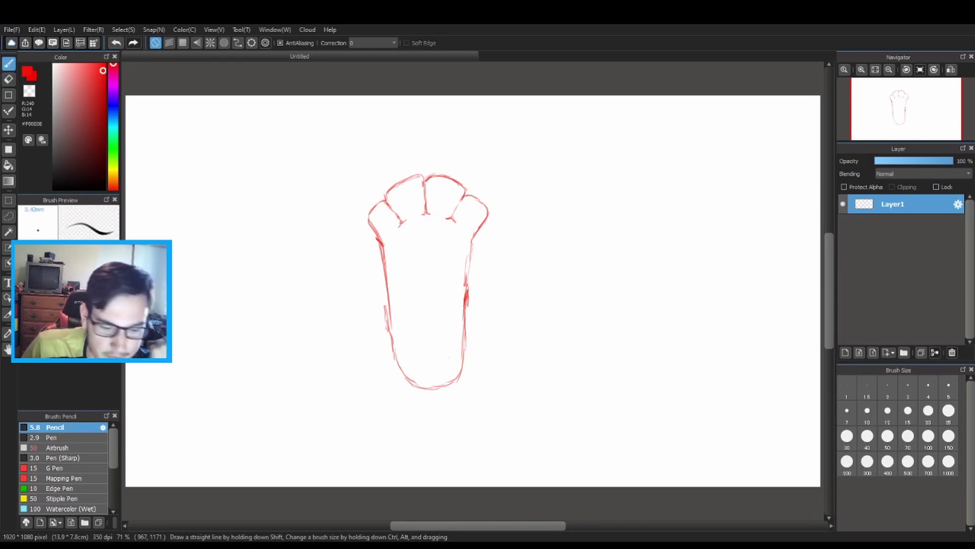
key("e")
key("b")
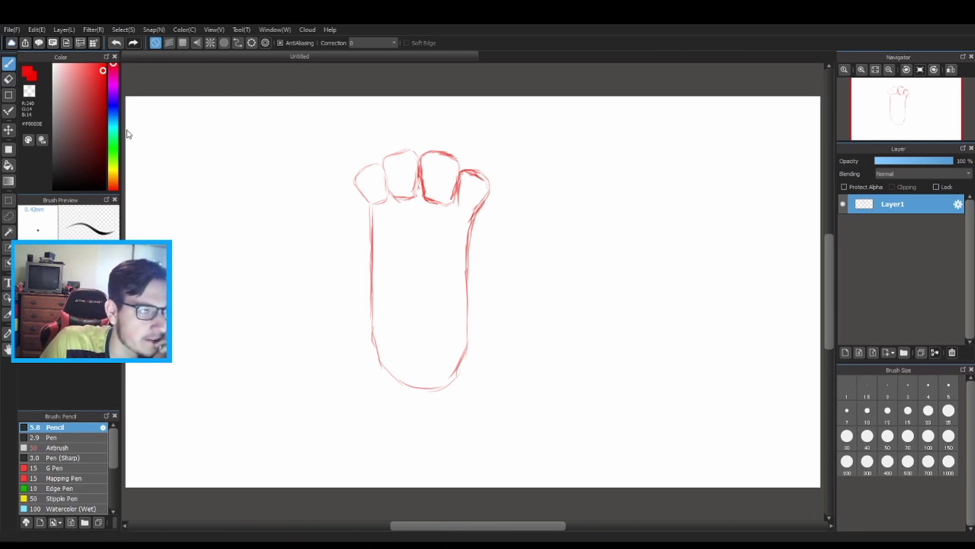
Replace the straight foot outline and closed toe bases with a tapered outline ending in a short rounded heel
left_click(10, 80)
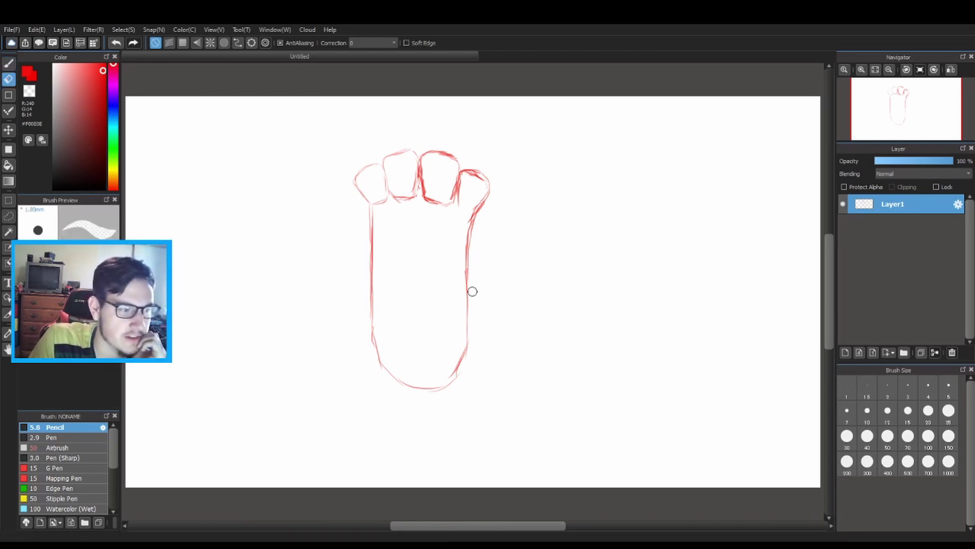
mouse_move(368, 230)
left_mouse_down()
mouse_move(361, 314)
mouse_move(368, 300)
mouse_move(420, 391)
mouse_move(481, 283)
mouse_move(353, 342)
mouse_move(370, 211)
mouse_move(478, 259)
left_mouse_up()
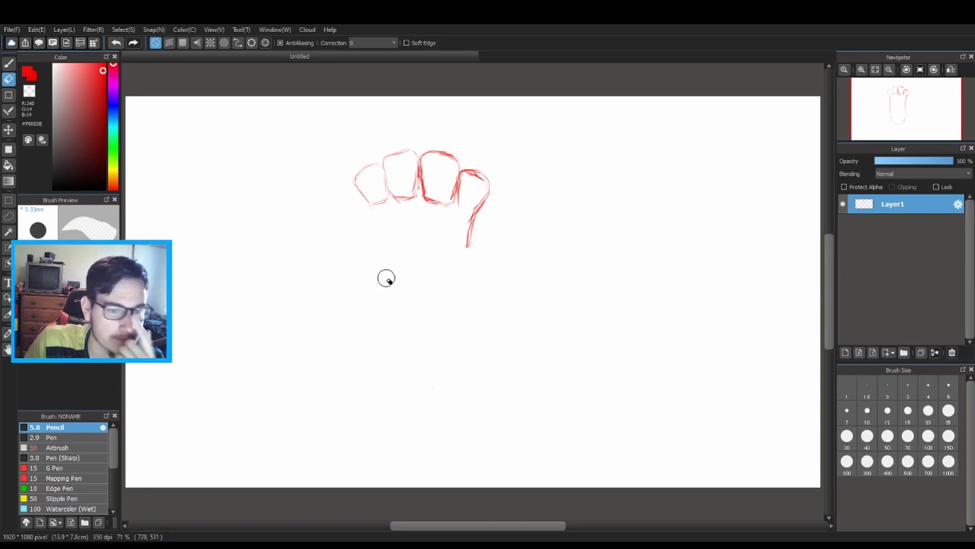
mouse_move(386, 204)
left_mouse_down()
mouse_move(405, 187)
mouse_move(444, 210)
mouse_move(416, 205)
mouse_move(407, 181)
mouse_move(413, 201)
left_mouse_up()
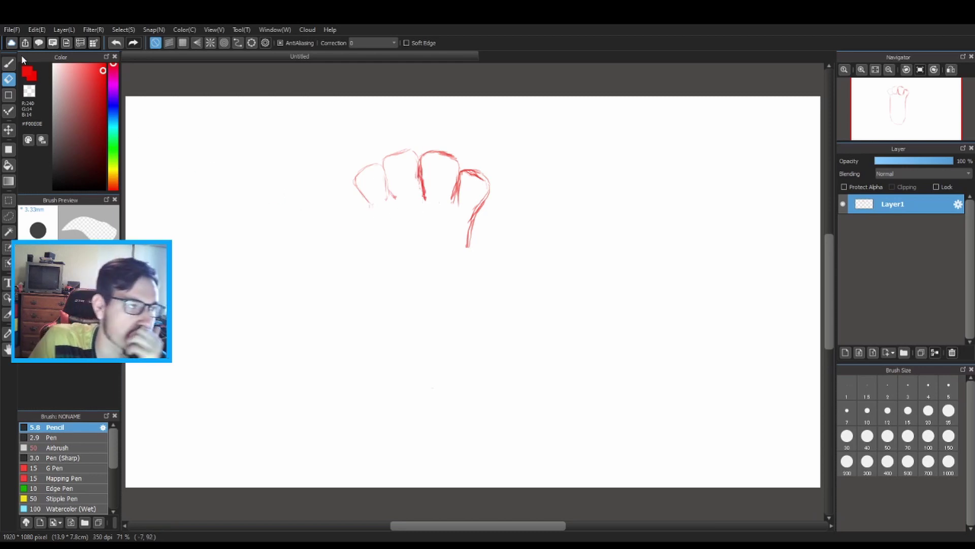
key("b")
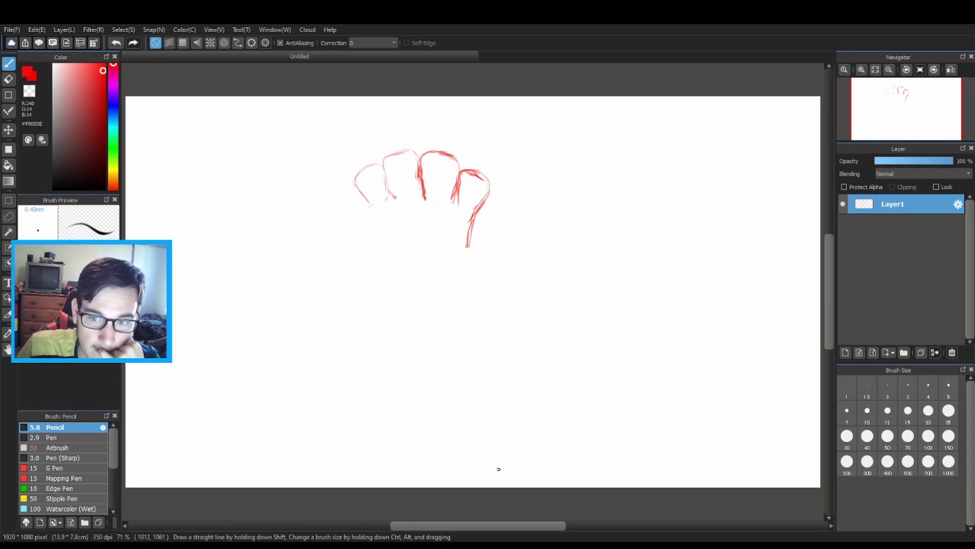
left_click_drag(488, 185, 483, 215)
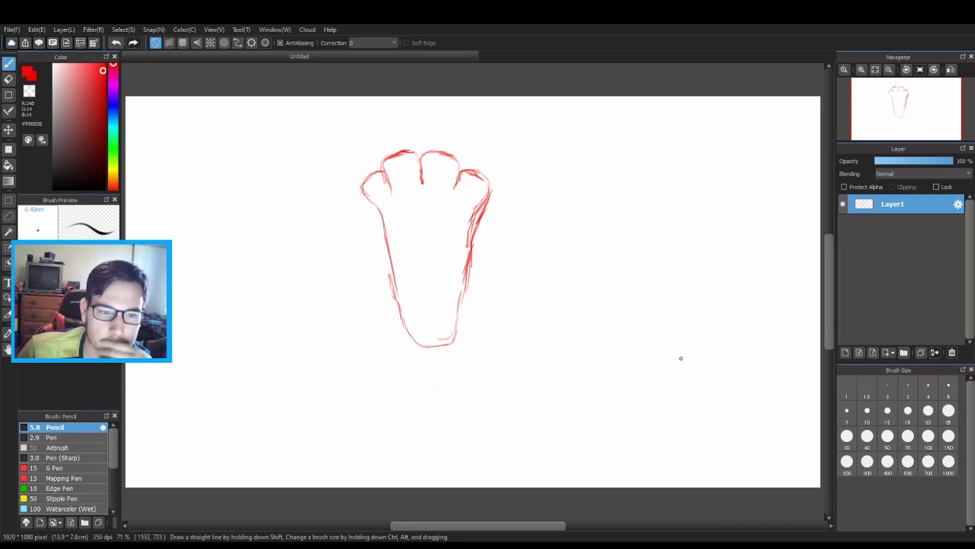
Erase all four toes and the flared upper ends of the tapered foot outline
left_click(8, 79)
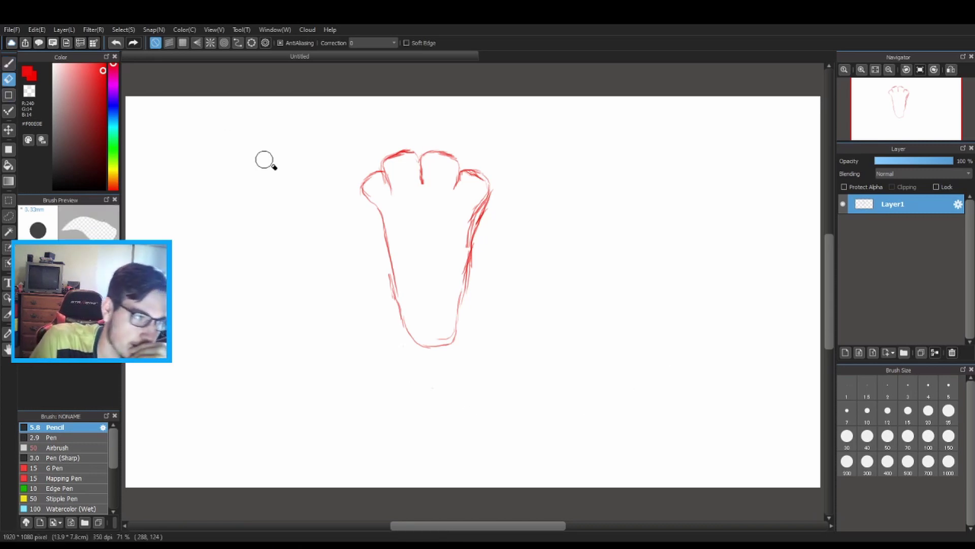
mouse_move(370, 185)
left_mouse_down()
mouse_move(420, 152)
mouse_move(501, 177)
mouse_move(396, 151)
mouse_move(377, 165)
left_mouse_up()
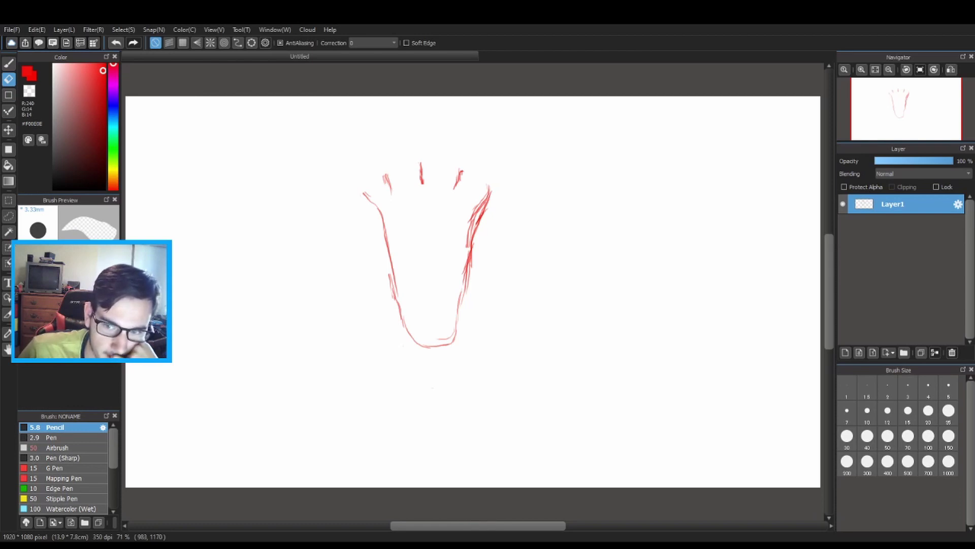
mouse_move(366, 192)
left_mouse_down()
mouse_move(403, 174)
mouse_move(415, 186)
left_mouse_up()
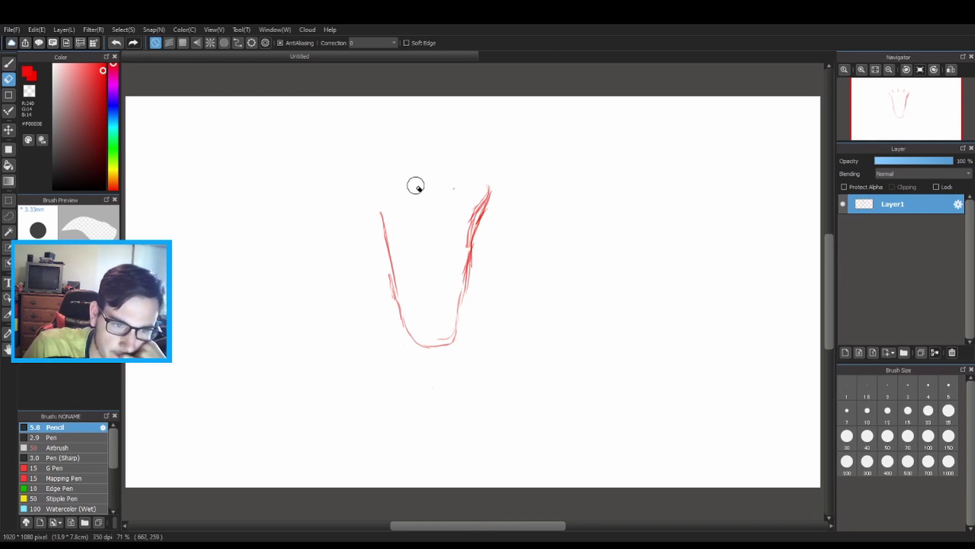
mouse_move(501, 202)
left_mouse_down()
mouse_move(492, 209)
mouse_move(486, 195)
left_mouse_up()
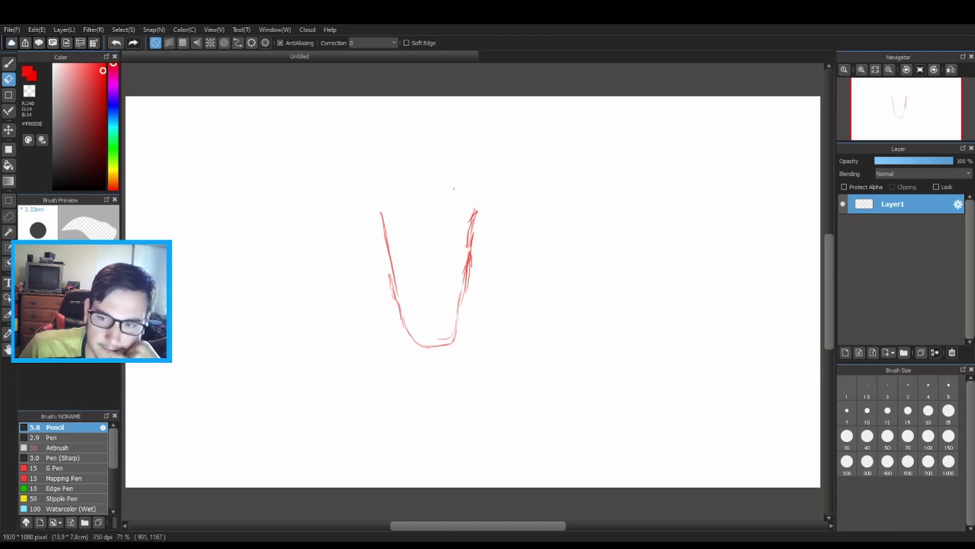
Erase the lower right side of the foot outline and redraw it straighter with a wider rounded heel, clearing the leftover heel lines
mouse_move(458, 341)
left_mouse_down()
mouse_move(465, 281)
mouse_move(459, 351)
mouse_move(469, 354)
mouse_move(457, 374)
left_mouse_up()
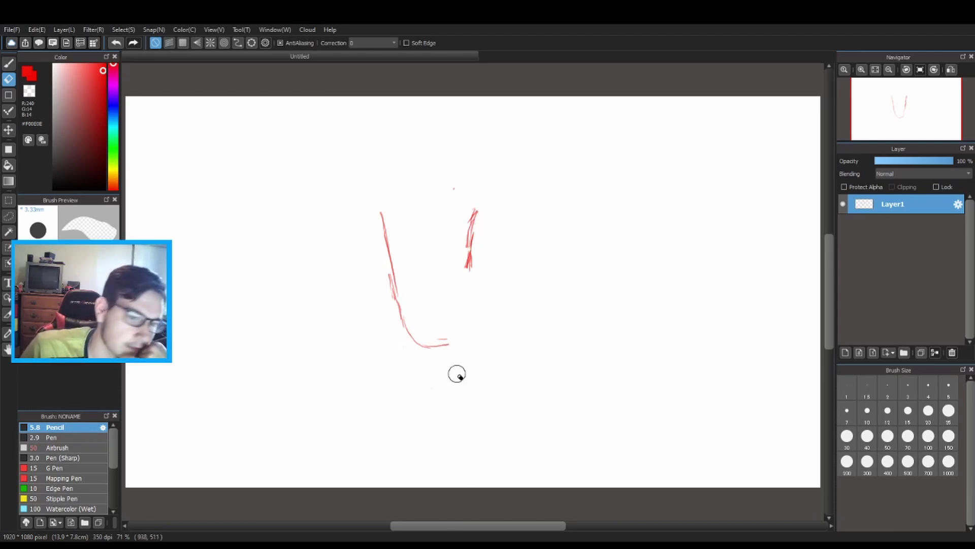
key("b")
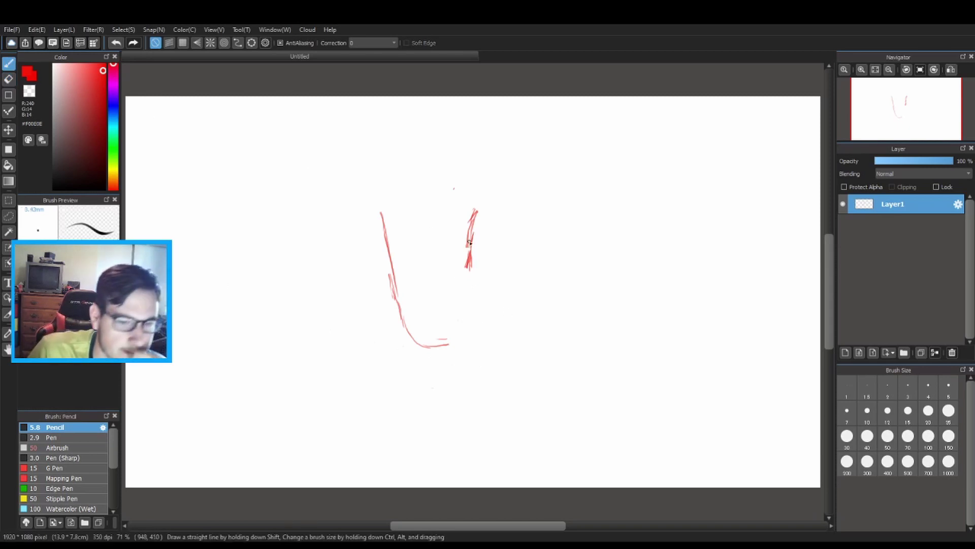
mouse_move(470, 243)
left_mouse_down()
mouse_move(473, 312)
mouse_move(453, 347)
mouse_move(424, 352)
left_mouse_up()
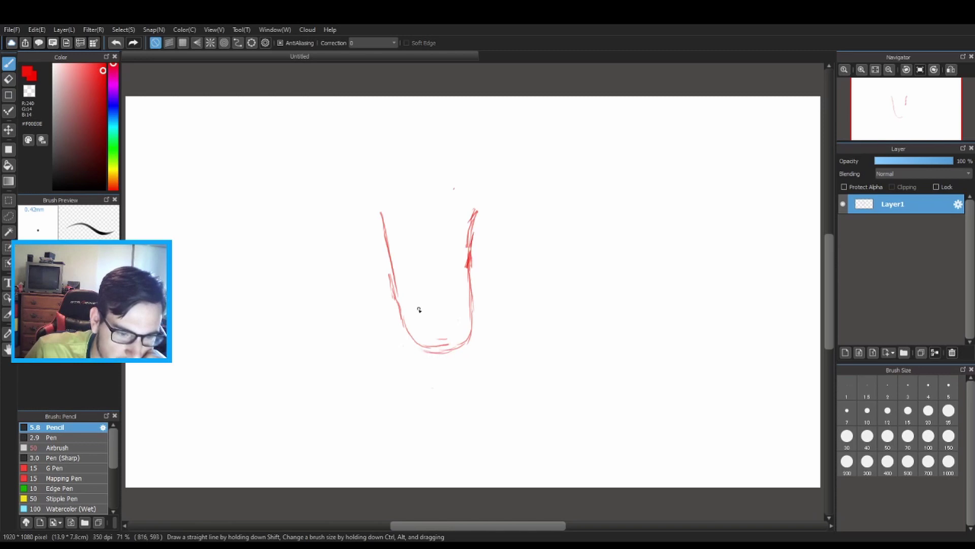
left_click(9, 79)
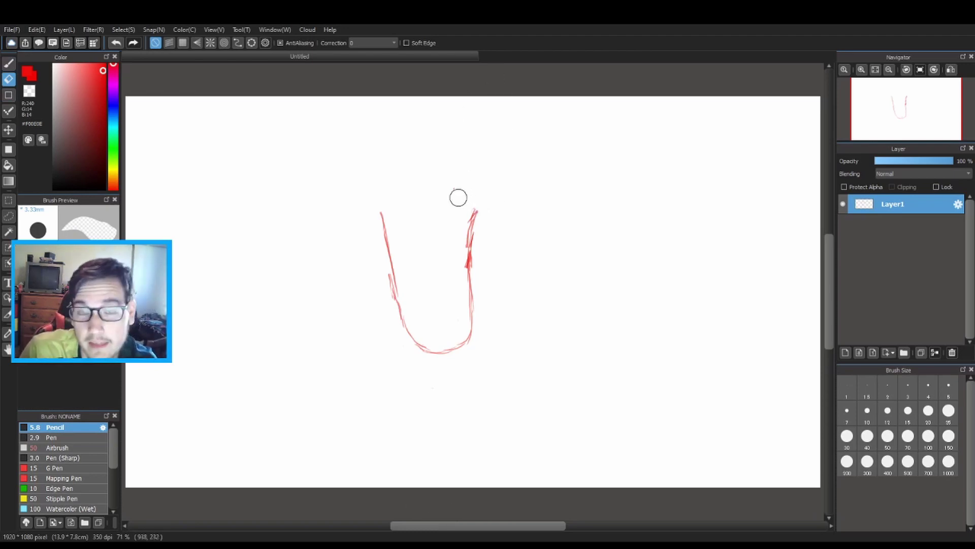
Erase the upper right end of the foot outline and redraw both upper ends flaring outward for the toes
mouse_move(458, 197)
left_mouse_down()
mouse_move(471, 233)
mouse_move(464, 207)
left_mouse_up()
left_click(8, 63)
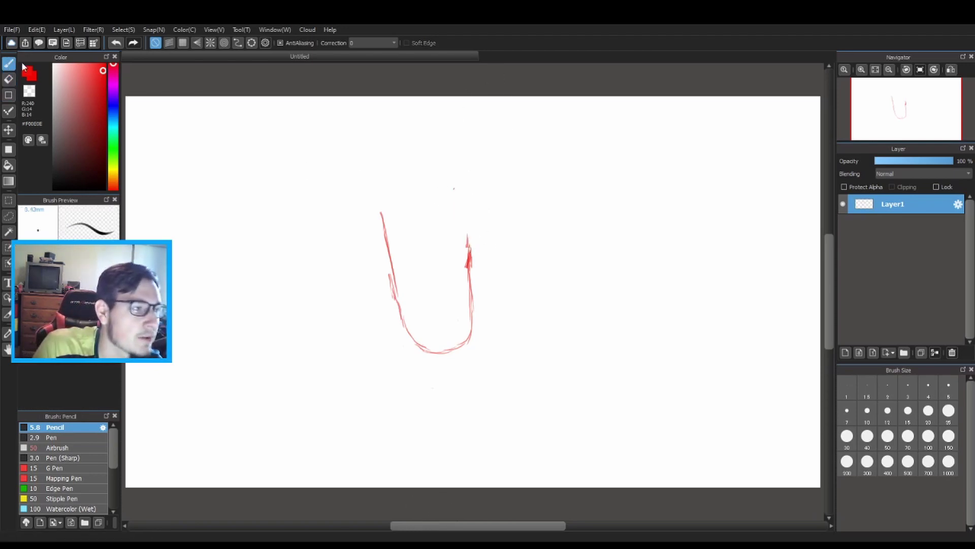
left_click_drag(470, 199, 468, 239)
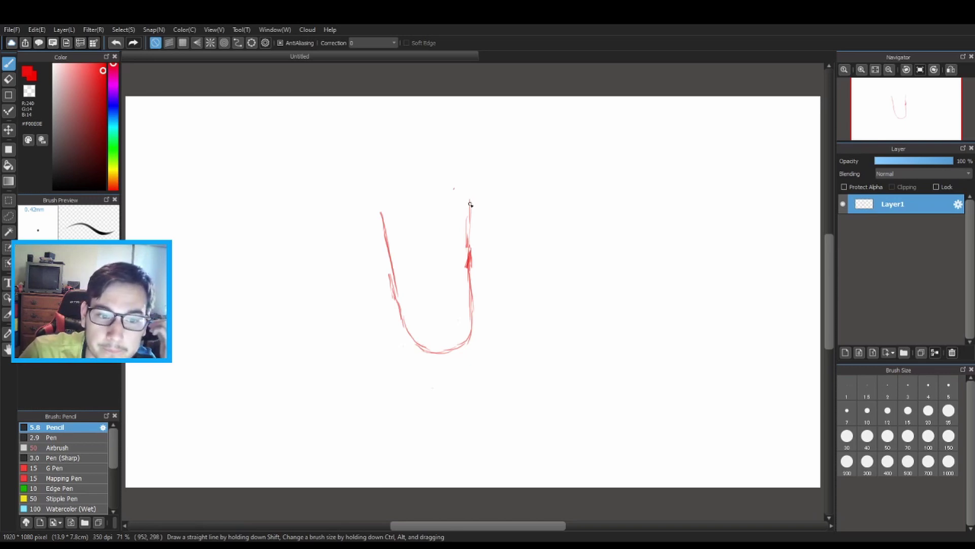
left_click_drag(470, 199, 487, 180)
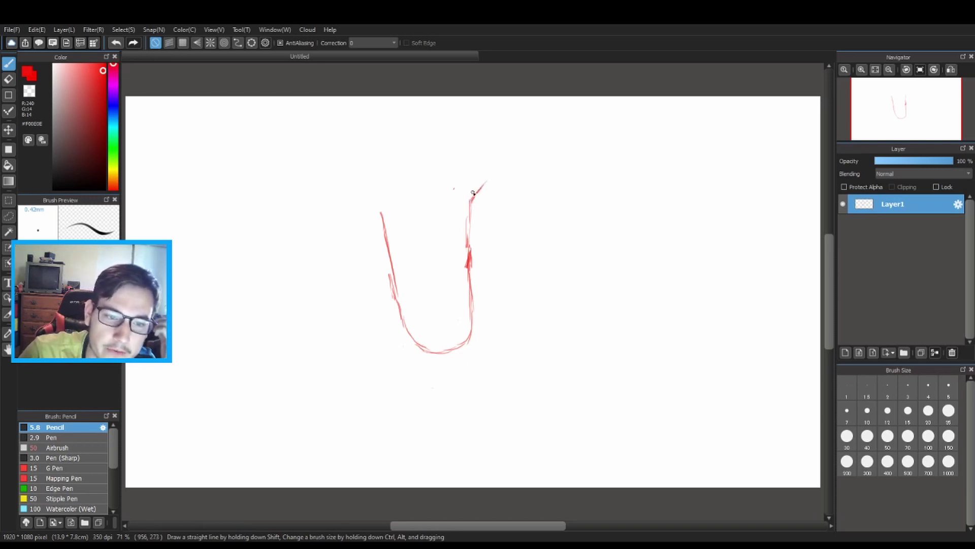
left_click_drag(362, 199, 380, 214)
key("e")
key("b")
left_click_drag(485, 178, 471, 201)
key("e")
key("b")
Lasso the foot outline, rotate it slightly clockwise and move it lower on the canvas
key("e")
left_click(8, 216)
left_click_drag(432, 402, 576, 356)
key("ctrl+t")
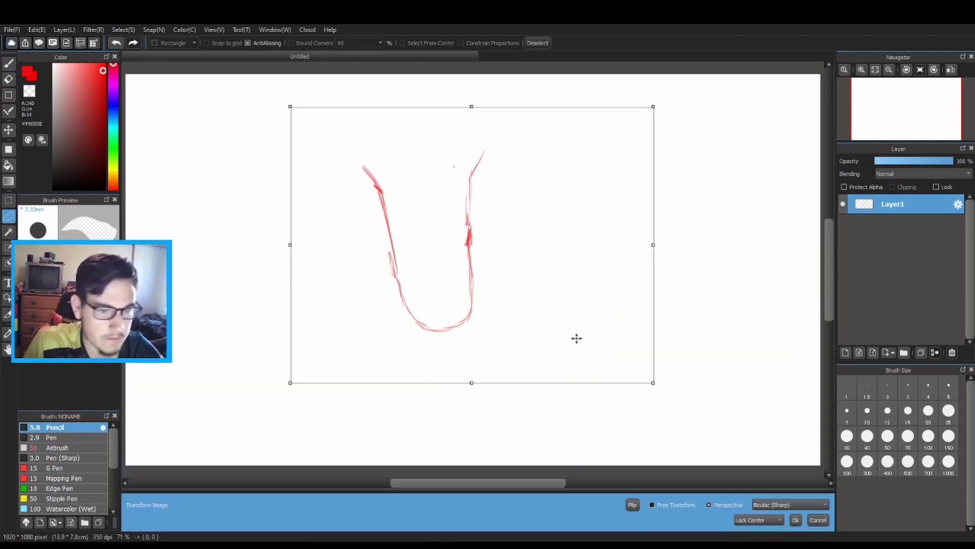
left_click_drag(666, 396, 651, 413)
left_click_drag(609, 376, 605, 415)
key("Return")
key("e")
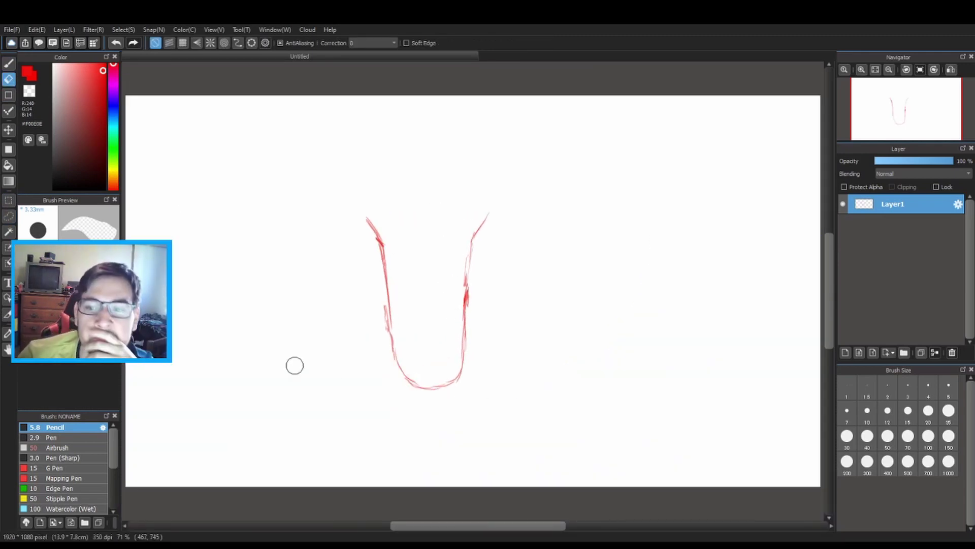
Sketch a small rounded toe on the left flare and a short vertical centre line, undoing the trial second toe
key("b")
mouse_move(367, 220)
left_mouse_down()
mouse_move(382, 201)
mouse_move(389, 208)
mouse_move(392, 183)
mouse_move(413, 180)
mouse_move(425, 216)
left_mouse_up()
key("e")
key("b")
key("ctrl+z")
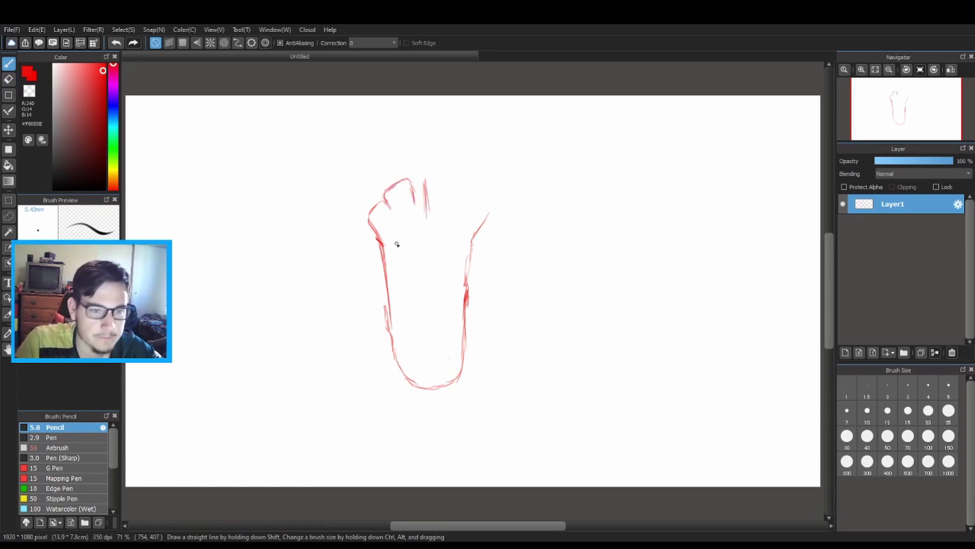
key("e")
key("b")
key("ctrl+z")
mouse_move(422, 175)
left_mouse_down()
mouse_move(424, 210)
mouse_move(409, 196)
left_mouse_up()
key("e")
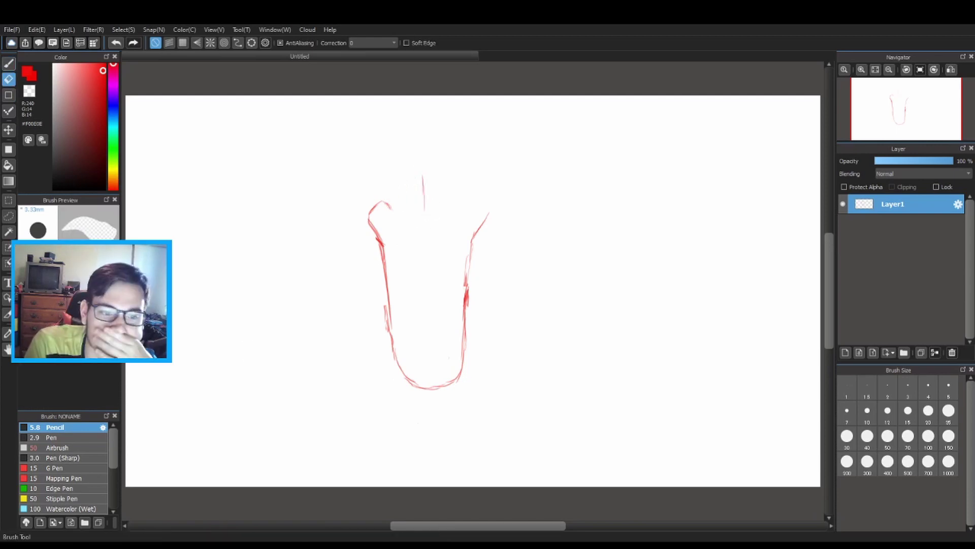
Draw the remaining three rounded toes across the foot, with the two middle toes meeting at the centre line
key("b")
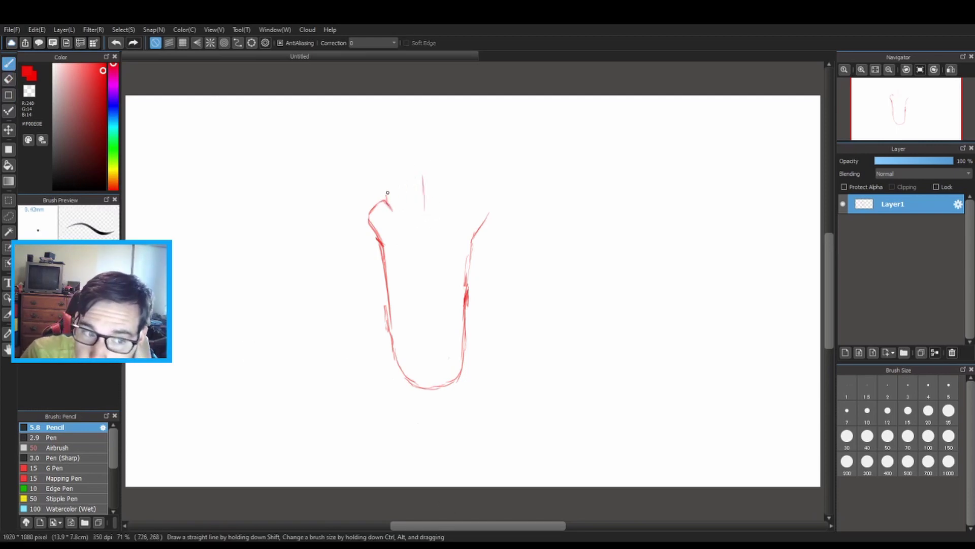
mouse_move(389, 205)
left_mouse_down()
mouse_move(389, 186)
mouse_move(423, 186)
mouse_move(422, 196)
mouse_move(423, 176)
mouse_move(457, 182)
mouse_move(465, 200)
left_mouse_up()
key("ctrl+z")
key("ctrl+z")
key("e")
key("b")
mouse_move(426, 175)
left_mouse_down()
mouse_move(464, 189)
mouse_move(487, 212)
left_mouse_up()
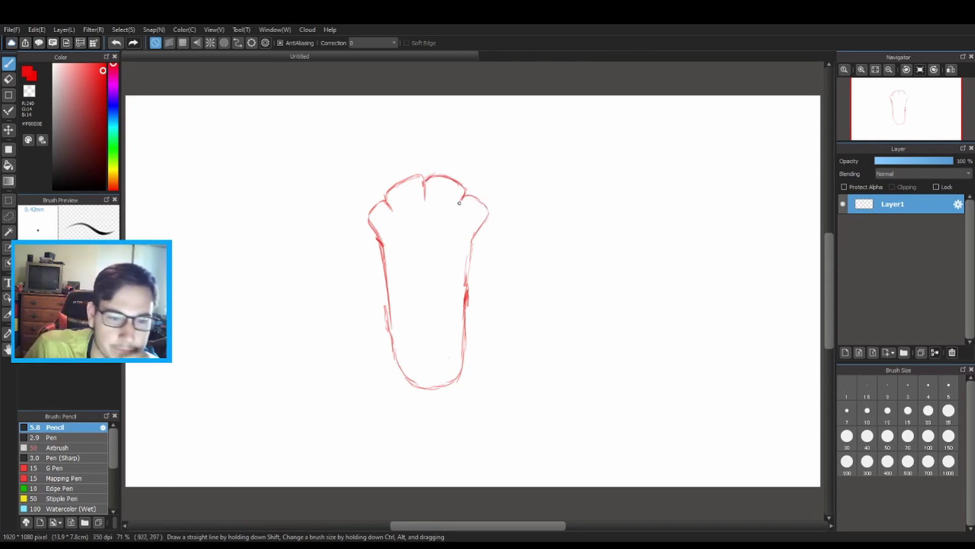
Extend the toe dividing lines downward and clean up their ends into small forked base marks
left_click_drag(456, 208, 452, 215)
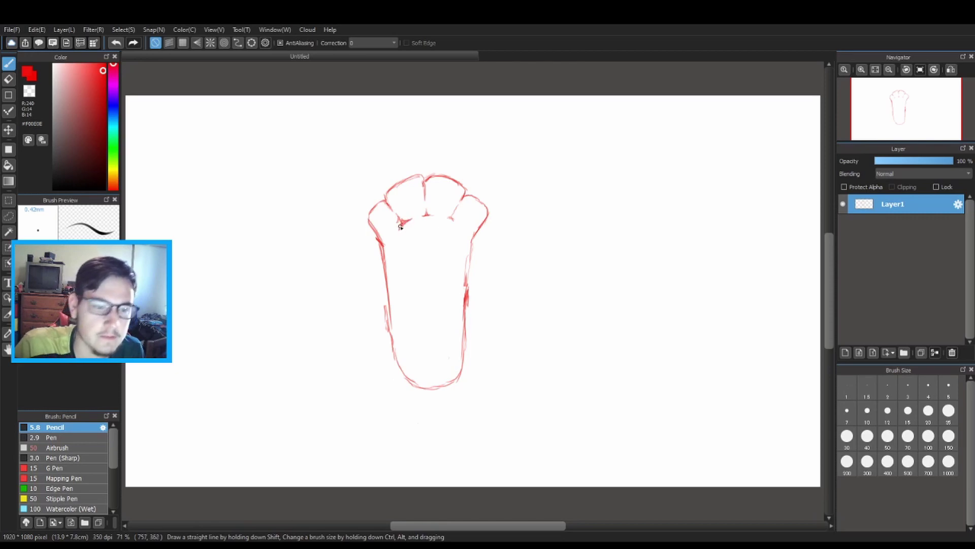
left_click(8, 78)
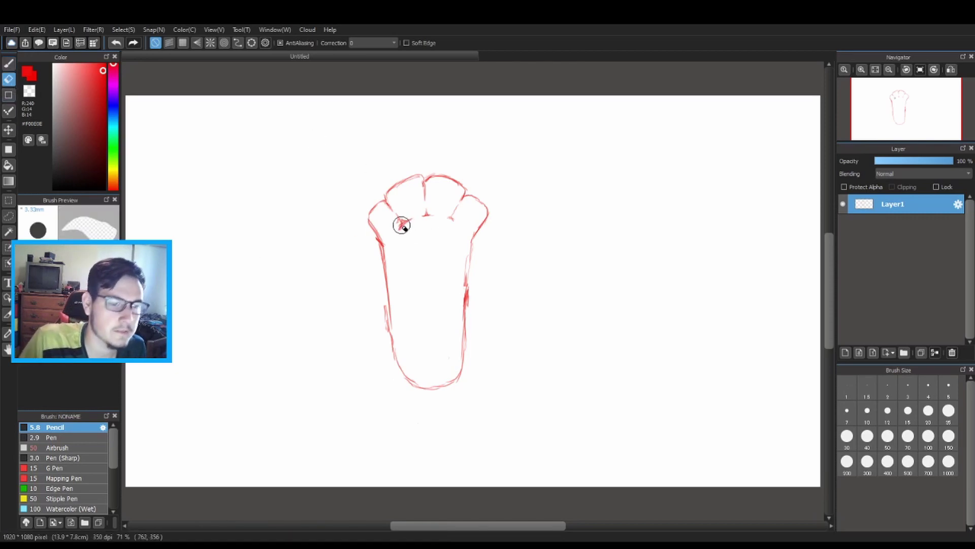
mouse_move(402, 225)
left_mouse_down()
mouse_move(431, 218)
mouse_move(424, 214)
mouse_move(445, 224)
mouse_move(426, 213)
left_mouse_up()
left_click(8, 63)
left_click_drag(395, 213, 407, 219)
left_click_drag(421, 216, 455, 218)
key("e")
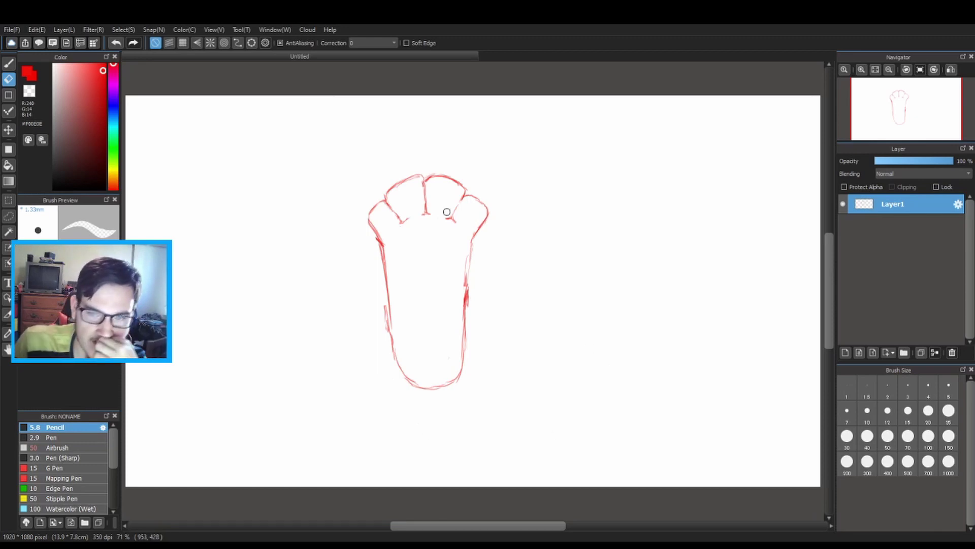
key("b")
key("e")
Draw a faint arc just below the toe bases and a short claw mark at the tip of each toe
left_click(14, 66)
left_click_drag(409, 226, 441, 222)
left_click(8, 79)
key("ctrl+z")
left_click(8, 63)
key("e")
key("b")
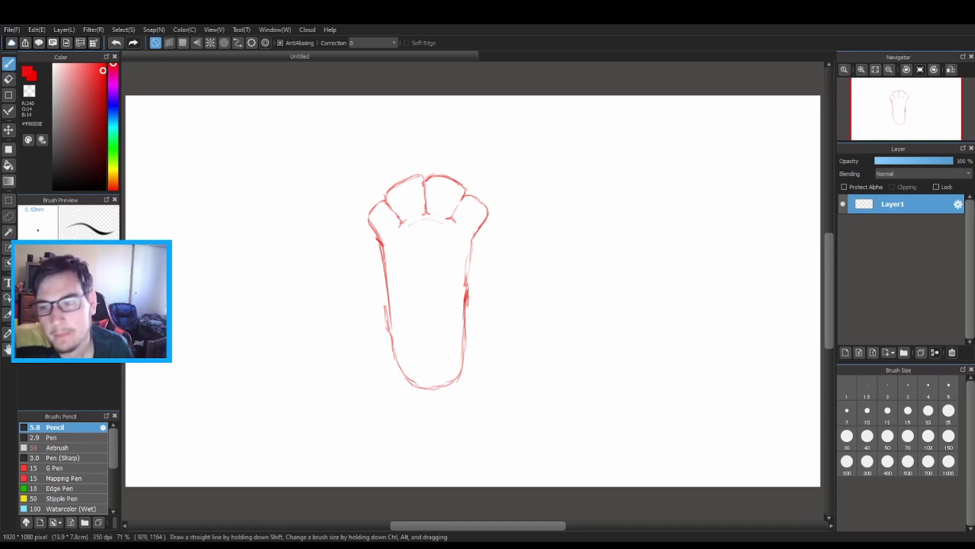
mouse_move(480, 193)
left_mouse_down()
mouse_move(478, 203)
mouse_move(446, 173)
mouse_move(400, 184)
left_mouse_up()
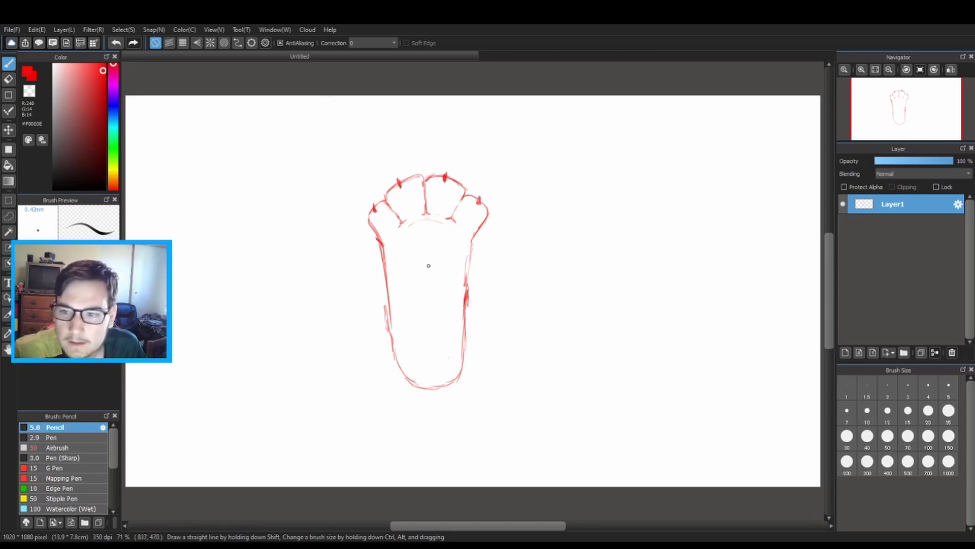
Erase the rough upper left side of the foot and redraw it as a cleaner curve running from the outer toe
key("e")
mouse_move(384, 273)
left_mouse_down()
mouse_move(368, 224)
mouse_move(386, 277)
left_mouse_up()
key("b")
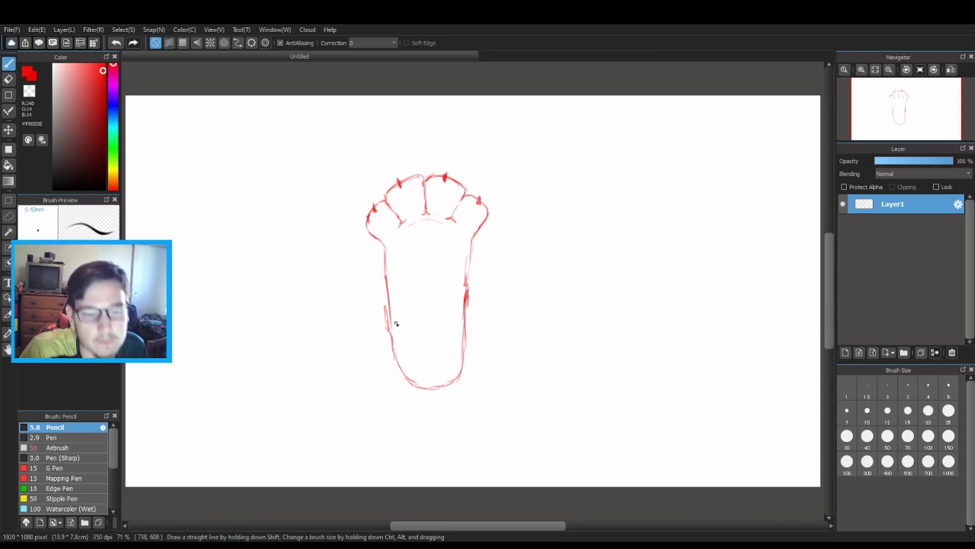
left_click_drag(374, 239, 386, 268)
key("ctrl+z")
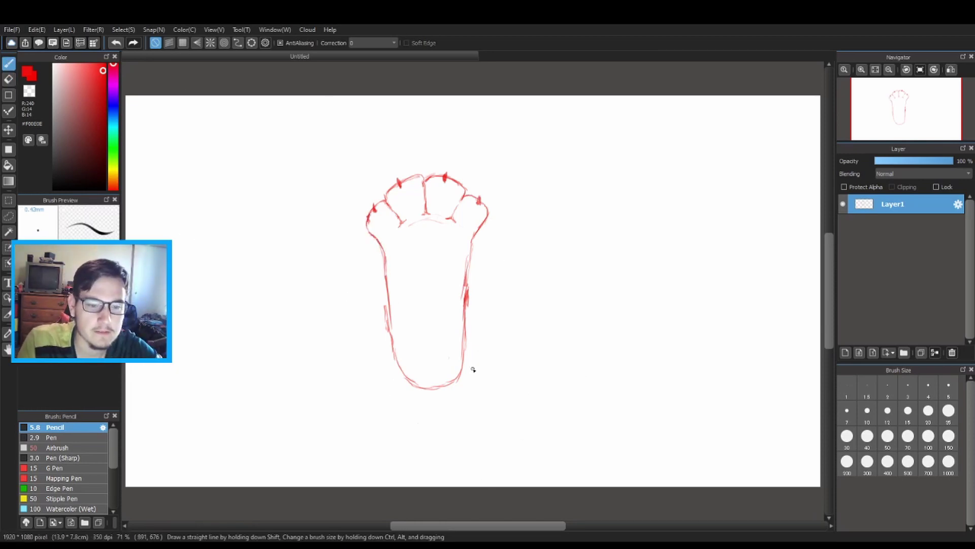
Darken the base marks between the toes and partly erase the dividing lines above them
key("e")
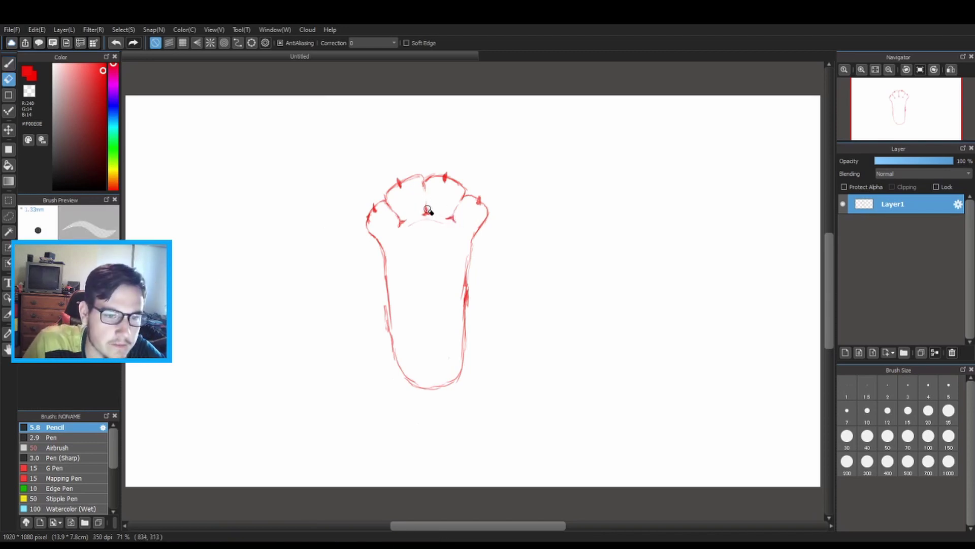
key("b")
key("e")
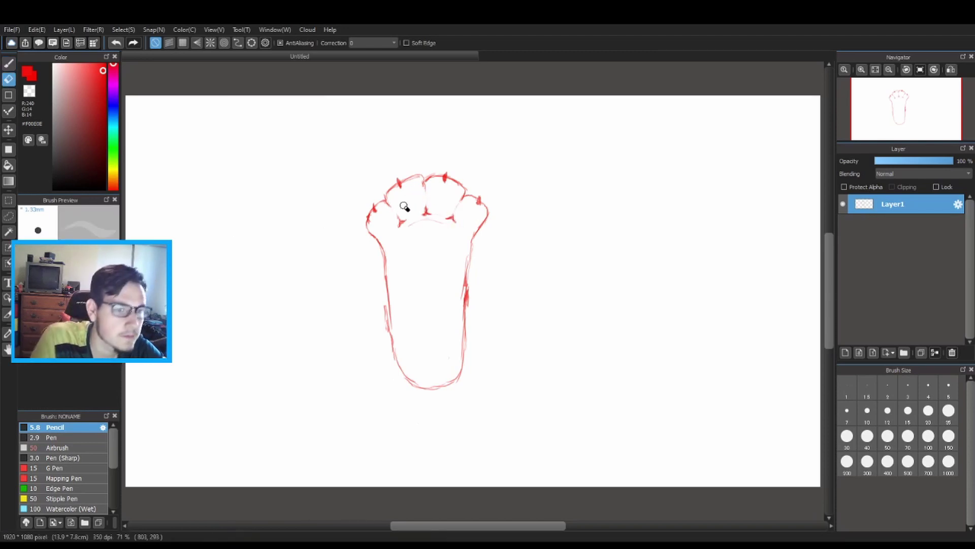
key("b")
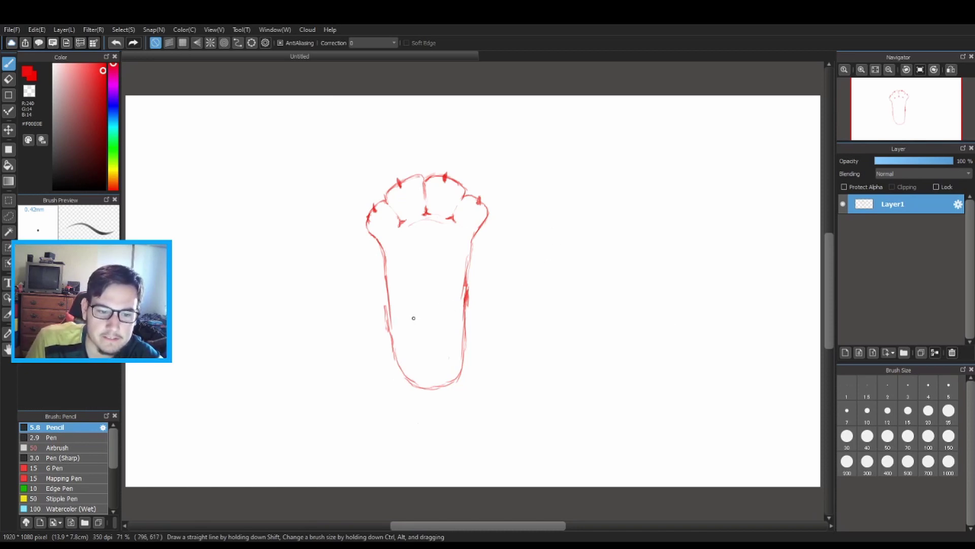
Sketch faint curved lines around the heel to outline a rounded heel pad
mouse_move(412, 320)
left_mouse_down()
mouse_move(407, 322)
mouse_move(448, 318)
left_mouse_up()
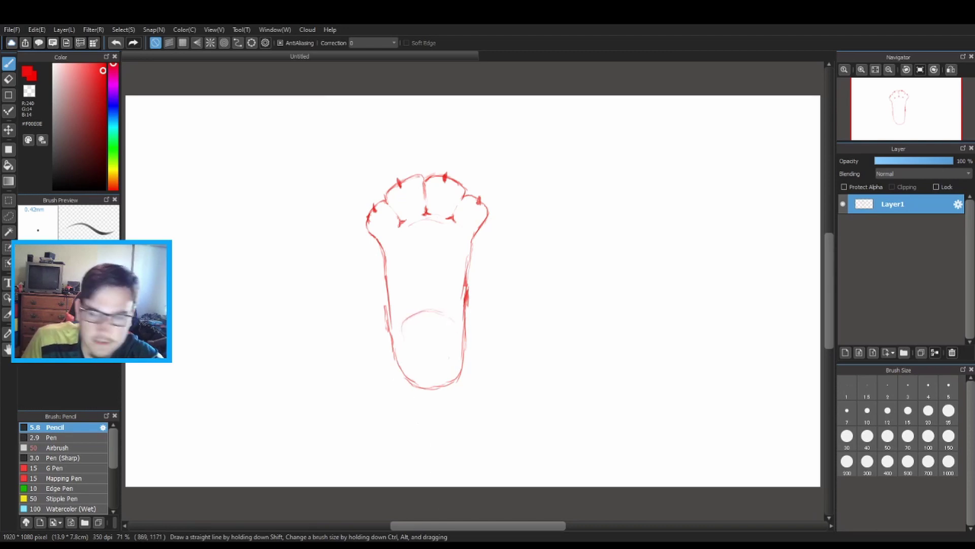
mouse_move(403, 335)
left_mouse_down()
mouse_move(420, 363)
mouse_move(454, 335)
mouse_move(450, 360)
left_mouse_up()
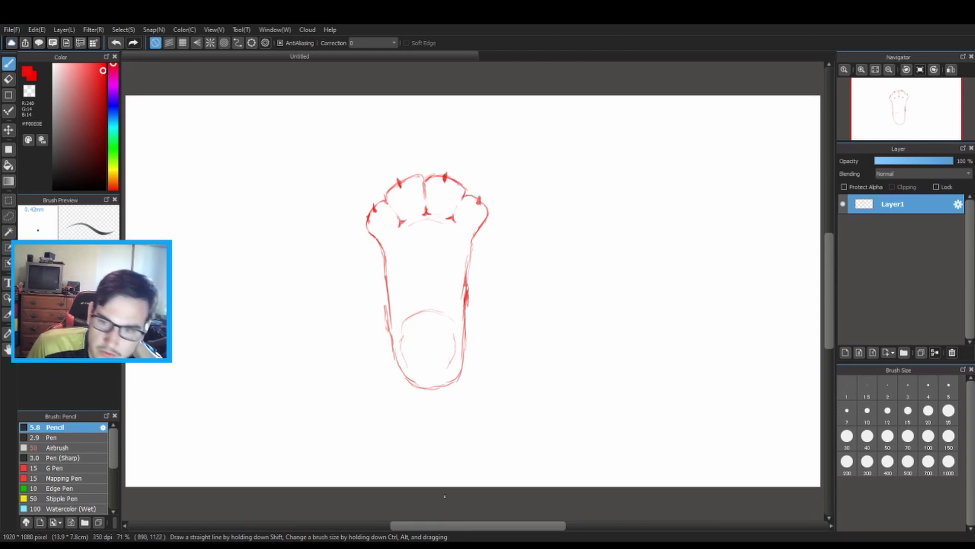
left_click_drag(413, 370, 432, 391)
Draw a tall ellipse inside the heel pad and cross it with two diagonal lines forming an X
mouse_move(410, 304)
left_mouse_down()
mouse_move(435, 294)
mouse_move(447, 302)
mouse_move(430, 364)
mouse_move(448, 378)
left_mouse_up()
key("ctrl+z")
left_click(8, 95)
key("b")
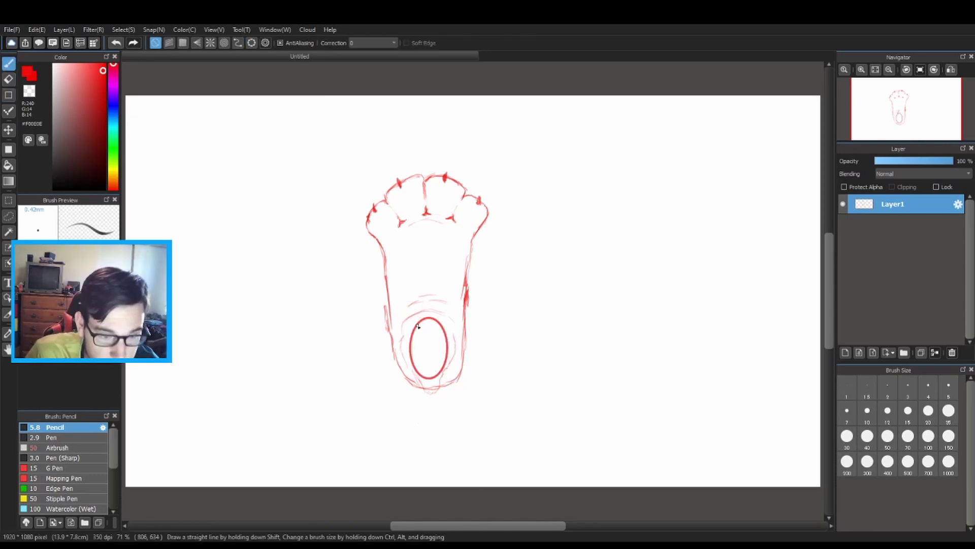
left_click_drag(419, 323, 443, 364)
left_click_drag(440, 325, 414, 366)
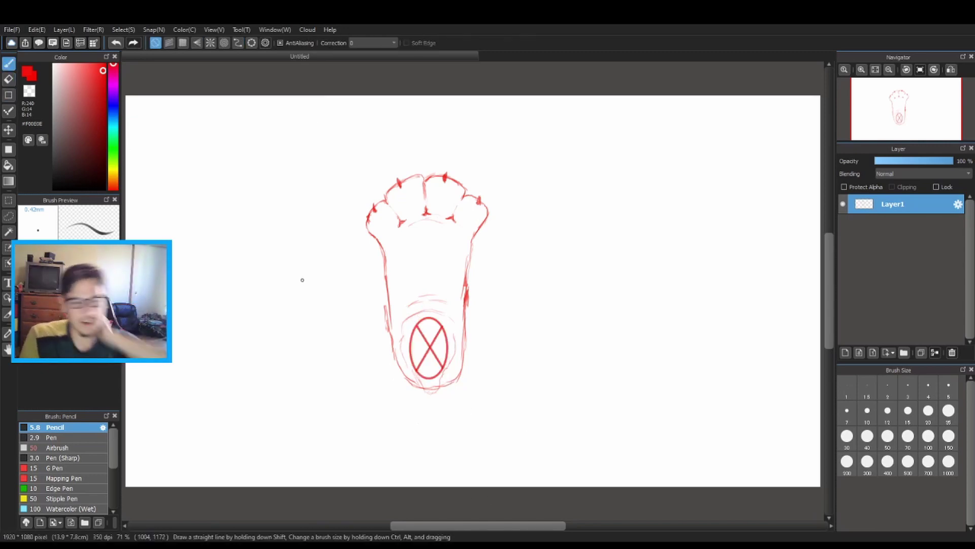
left_click(8, 81)
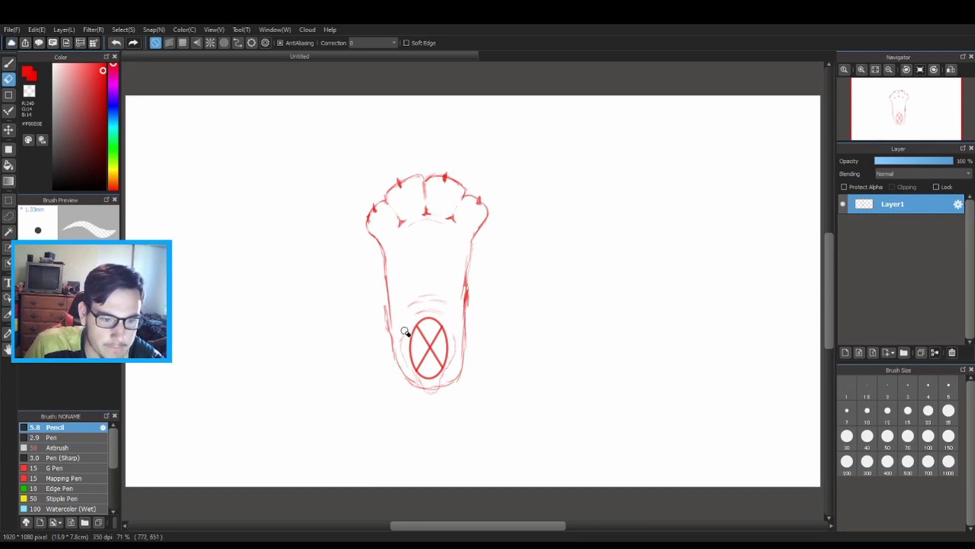
left_click(8, 63)
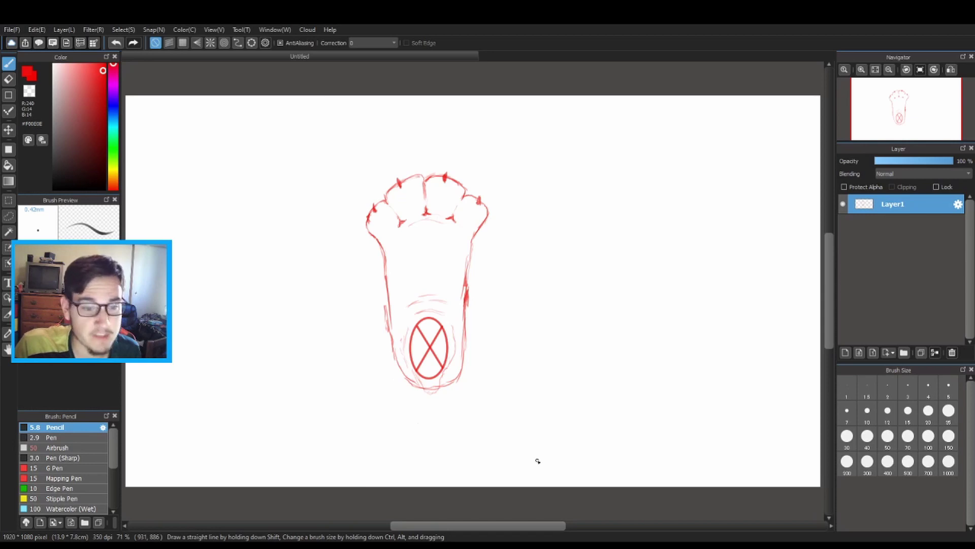
left_click(8, 95)
mouse_move(337, 154)
left_mouse_down()
mouse_move(516, 354)
mouse_move(511, 405)
mouse_move(521, 413)
left_mouse_up()
key("ctrl+z")
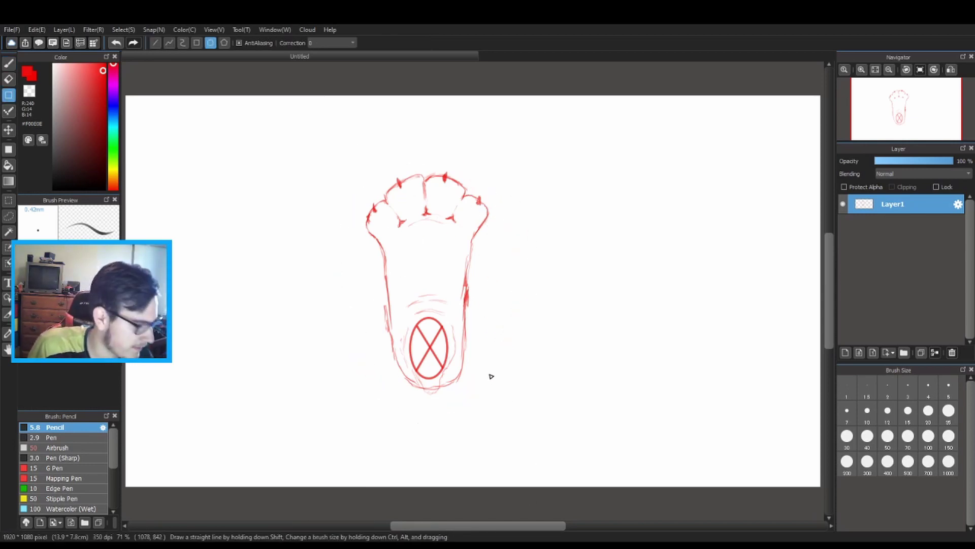
Select the whole foot drawing with a rectangle, move it to the canvas's upper-left corner and deselect it
left_click(9, 200)
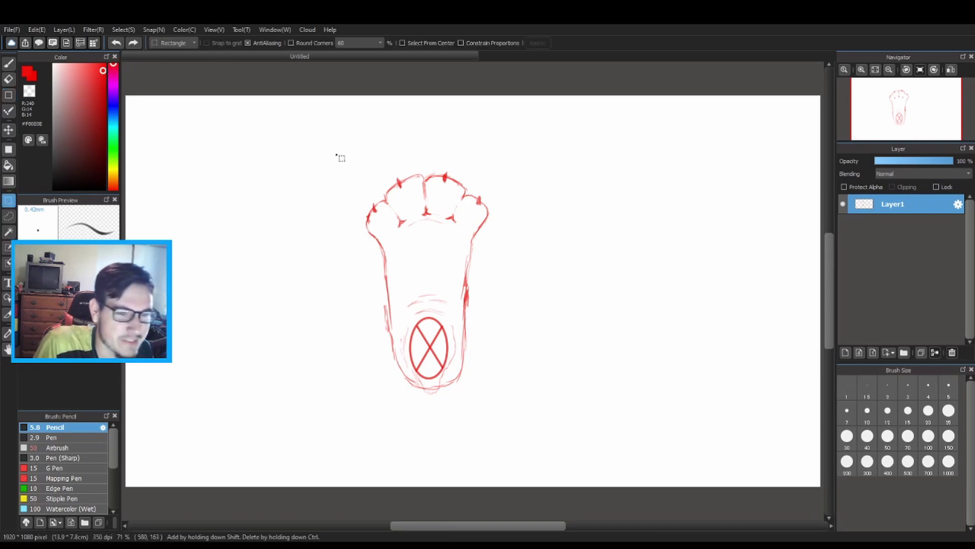
left_click_drag(334, 149, 514, 401)
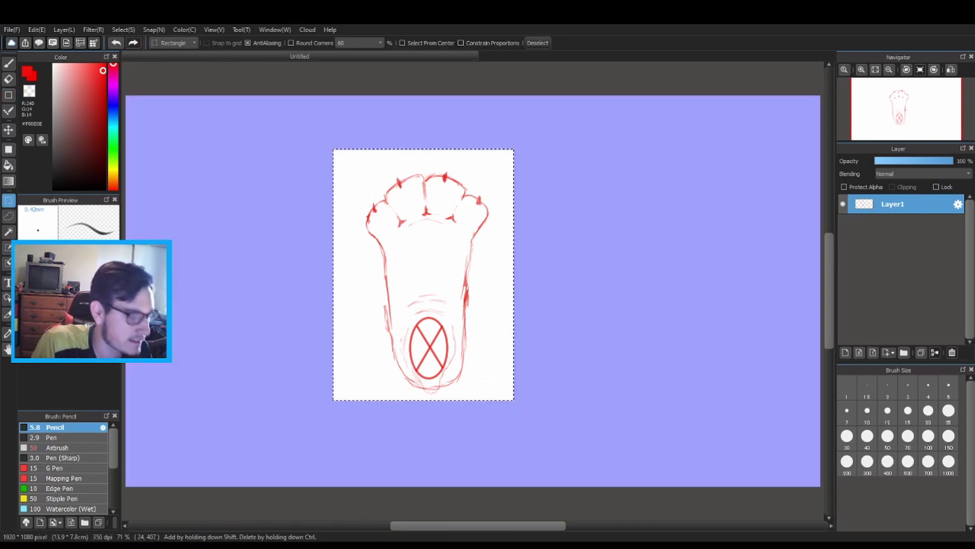
key("ctrl+t")
mouse_move(414, 268)
left_mouse_down()
mouse_move(371, 276)
mouse_move(190, 193)
left_mouse_up()
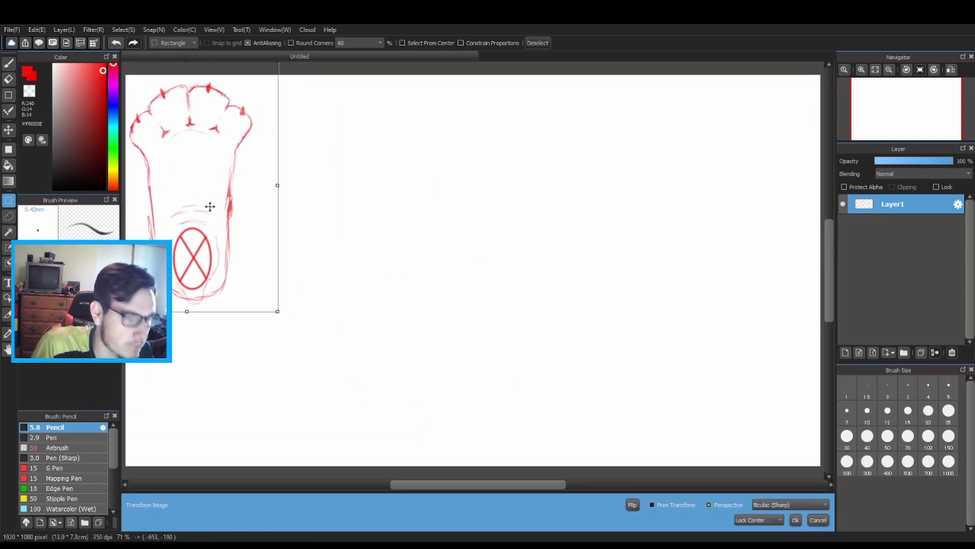
key("Return")
key("ctrl+d")
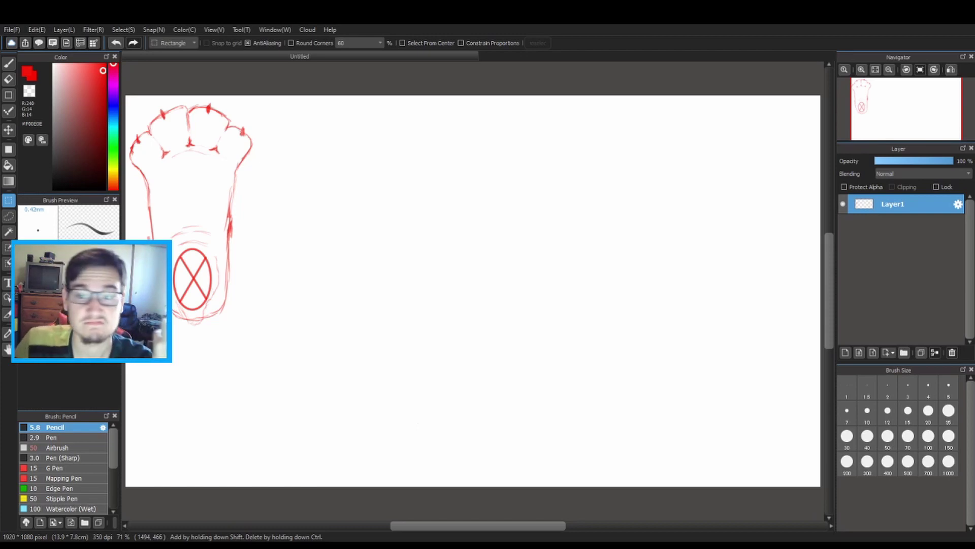
Sketch the two sides of a front-view lower leg, narrowing at the ankle and flaring outward into the foot
key("b")
left_click_drag(461, 147, 468, 224)
left_click_drag(518, 148, 513, 225)
left_click_drag(465, 202, 469, 227)
mouse_move(514, 201)
left_mouse_down()
mouse_move(511, 229)
mouse_move(461, 266)
left_mouse_up()
left_click_drag(513, 231, 525, 264)
left_click(490, 158)
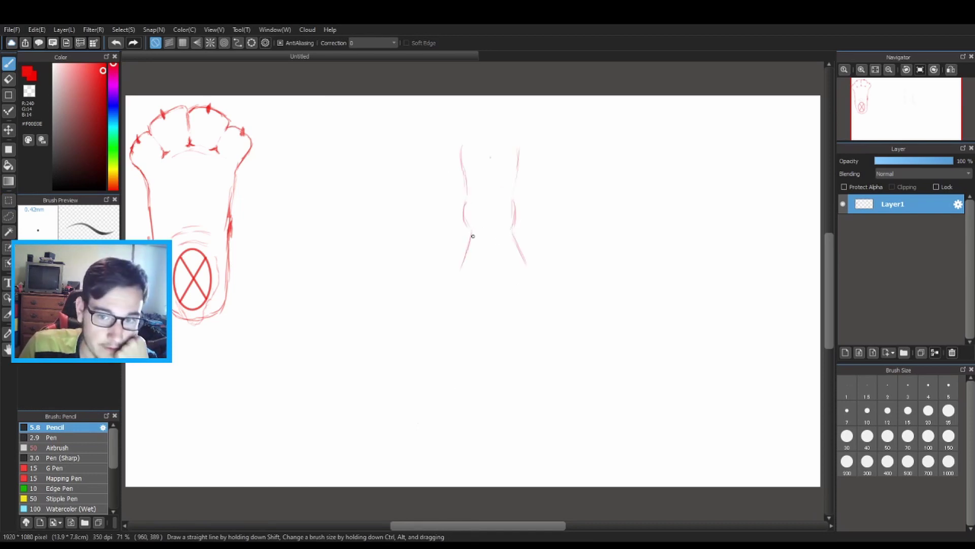
mouse_move(473, 235)
left_mouse_down()
mouse_move(522, 255)
mouse_move(457, 280)
left_mouse_up()
left_click_drag(512, 234, 533, 277)
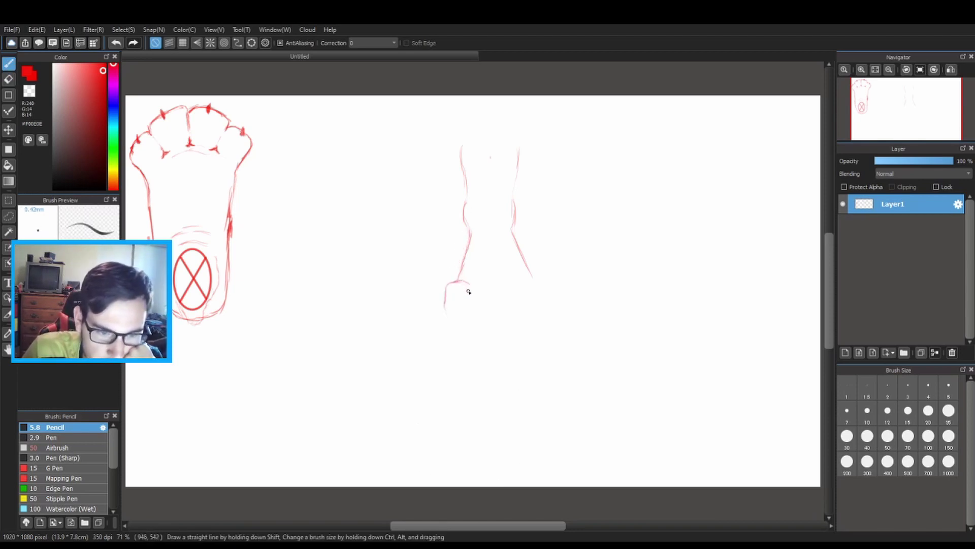
Sketch a row of four rounded toes across the lower end of the front-view foot
mouse_move(469, 287)
left_mouse_down()
mouse_move(465, 313)
mouse_move(470, 283)
mouse_move(485, 277)
mouse_move(493, 315)
left_mouse_up()
key("e")
key("b")
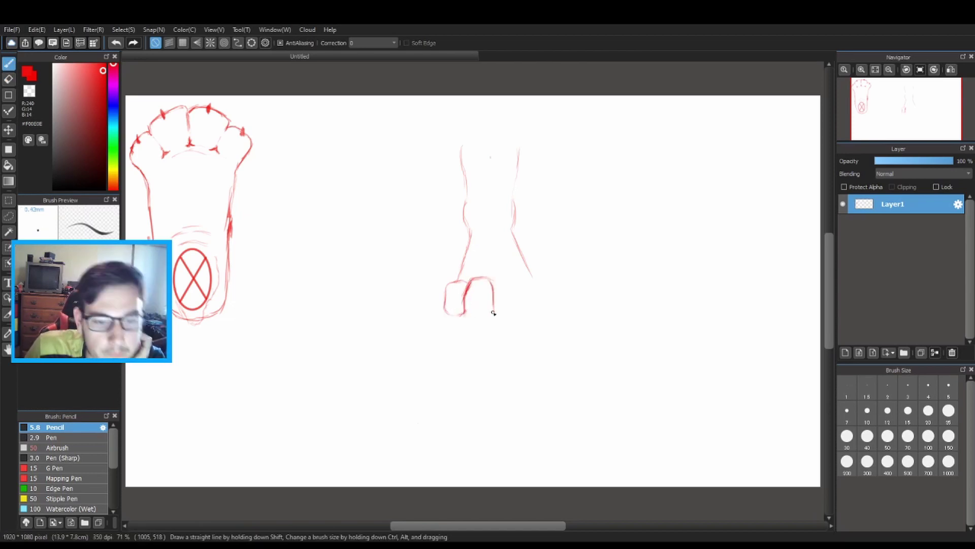
mouse_move(499, 279)
left_mouse_down()
mouse_move(518, 283)
mouse_move(521, 297)
mouse_move(496, 314)
mouse_move(509, 317)
mouse_move(539, 283)
mouse_move(543, 299)
mouse_move(533, 320)
left_mouse_up()
key("e")
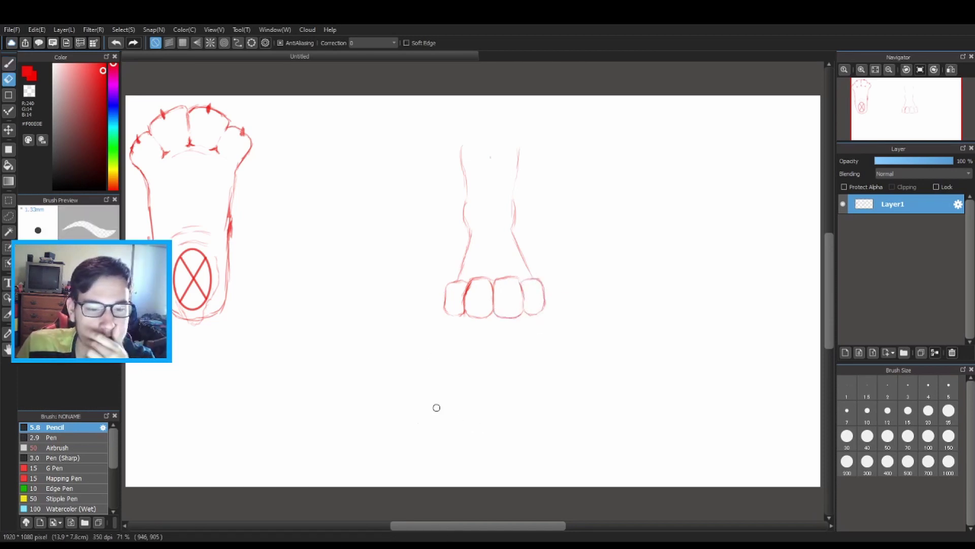
Erase the outer edges of the two outer toes, redraw them narrower and erase their lower edges
left_click_drag(447, 281, 446, 322)
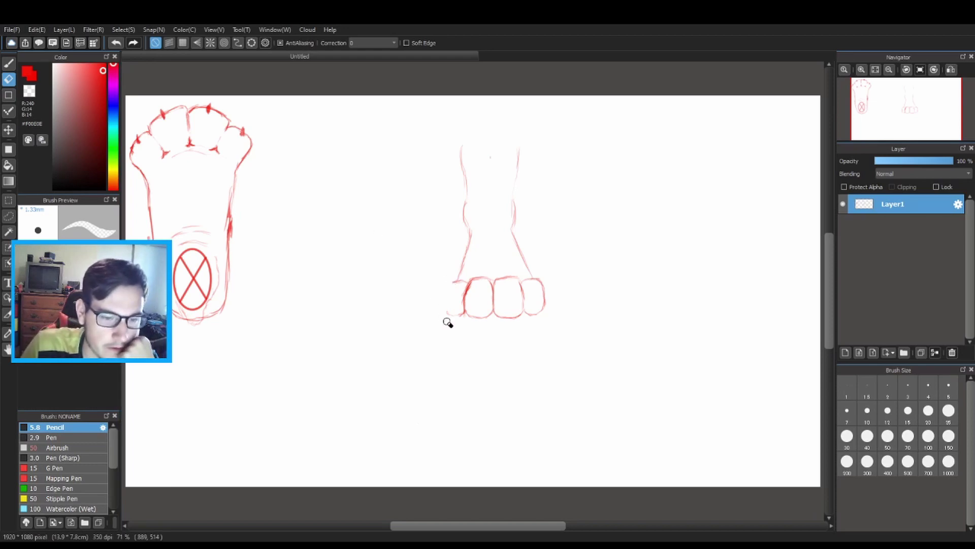
left_click_drag(542, 285, 545, 298)
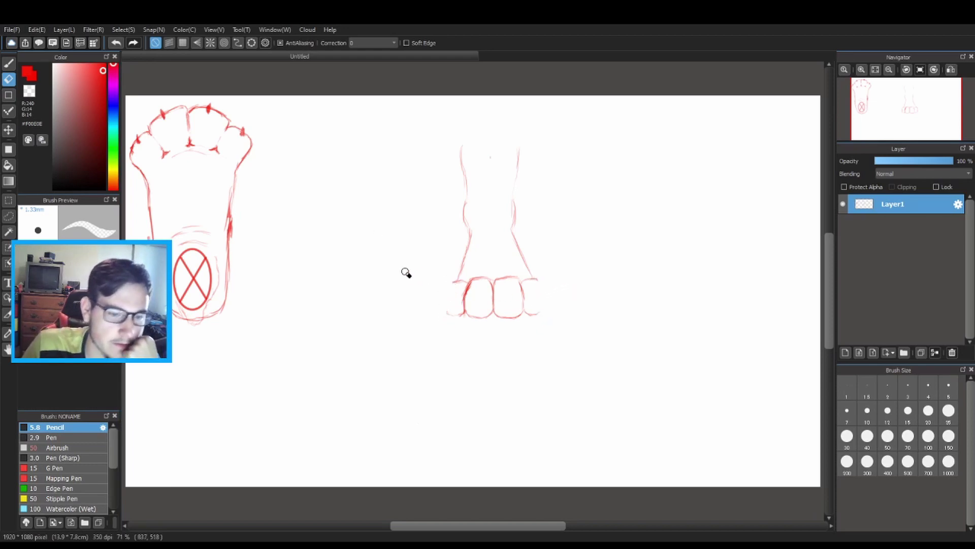
left_click(9, 63)
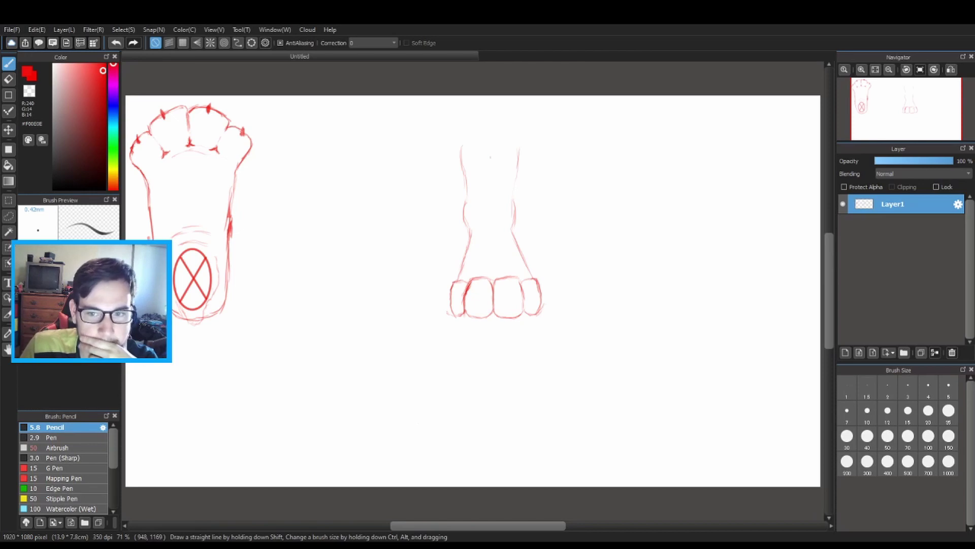
key("e")
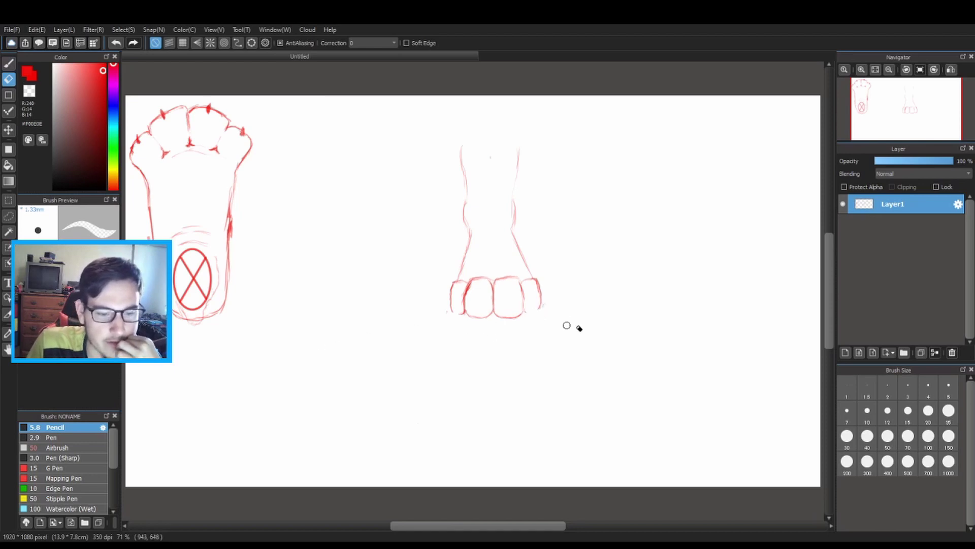
left_click(8, 63)
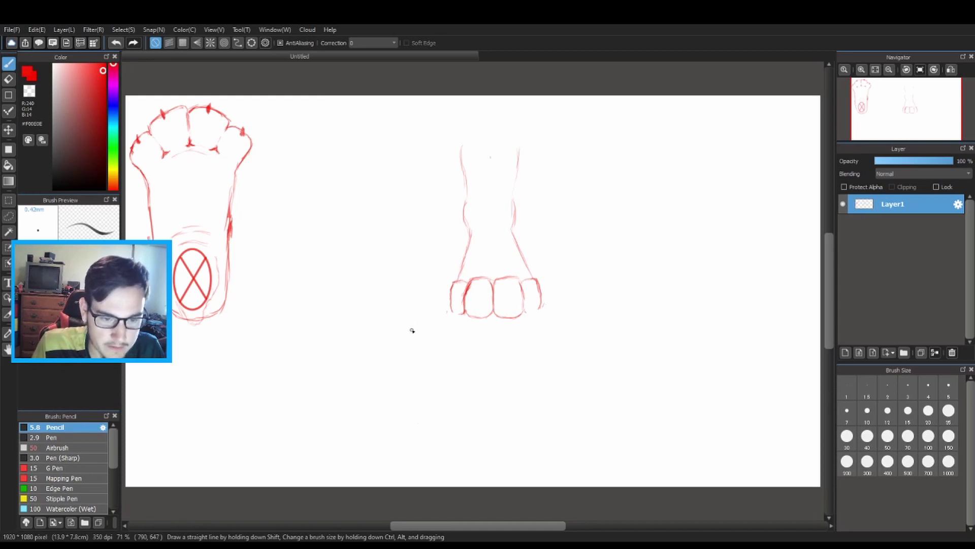
left_click_drag(415, 322, 622, 322)
left_click_drag(410, 275, 632, 275)
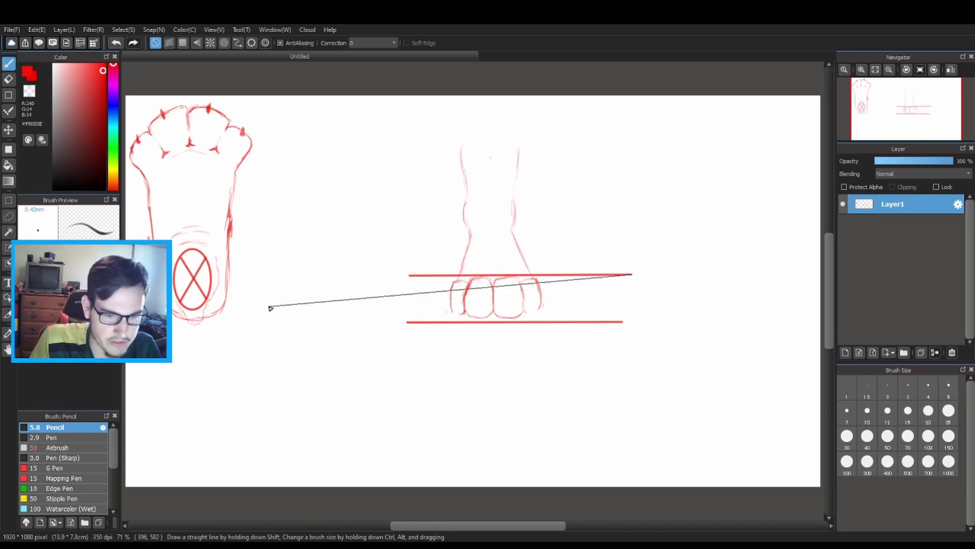
key("ctrl+z")
key("ctrl+z")
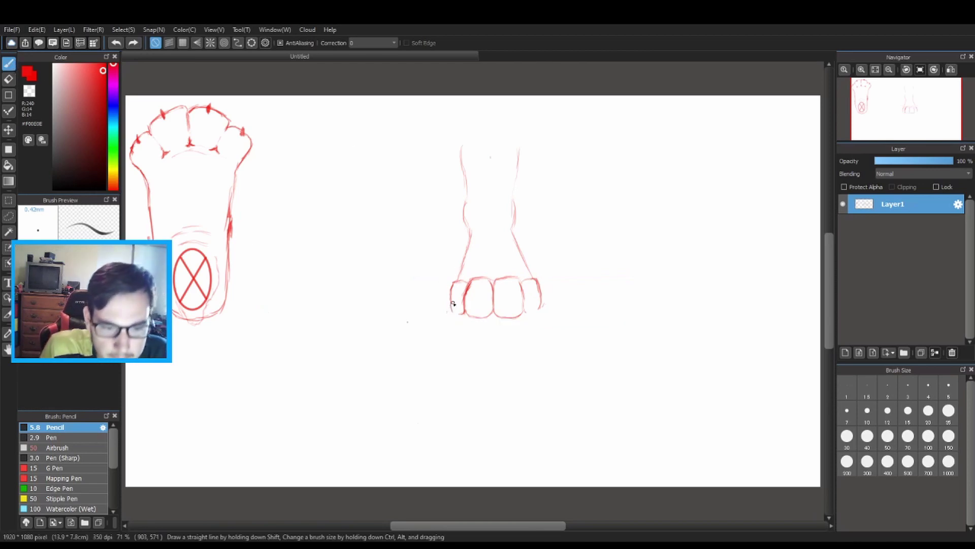
Redraw the lower edges of the two outer toes and erase the upper outlines of the toes
left_click_drag(463, 314, 453, 311)
left_click_drag(540, 306, 524, 314)
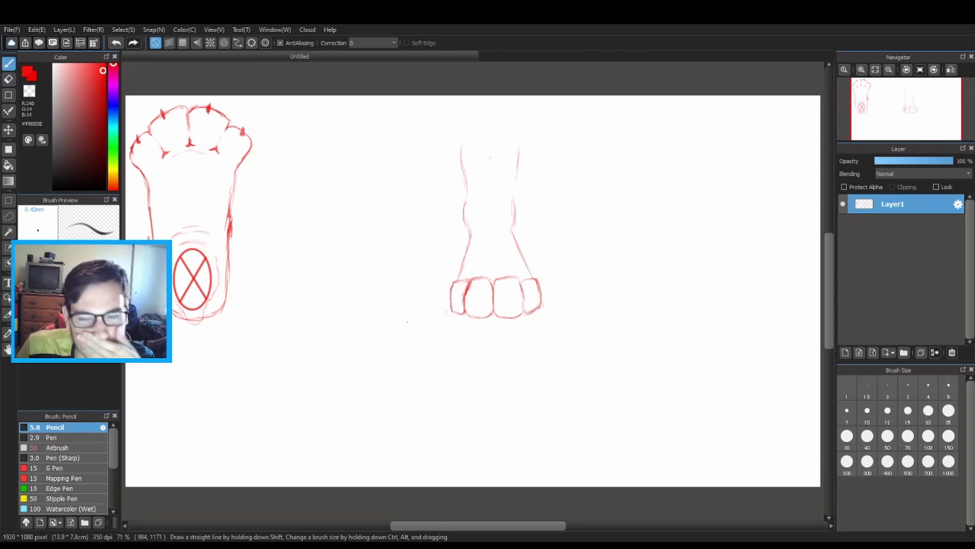
key("e")
left_click_drag(463, 279, 530, 278)
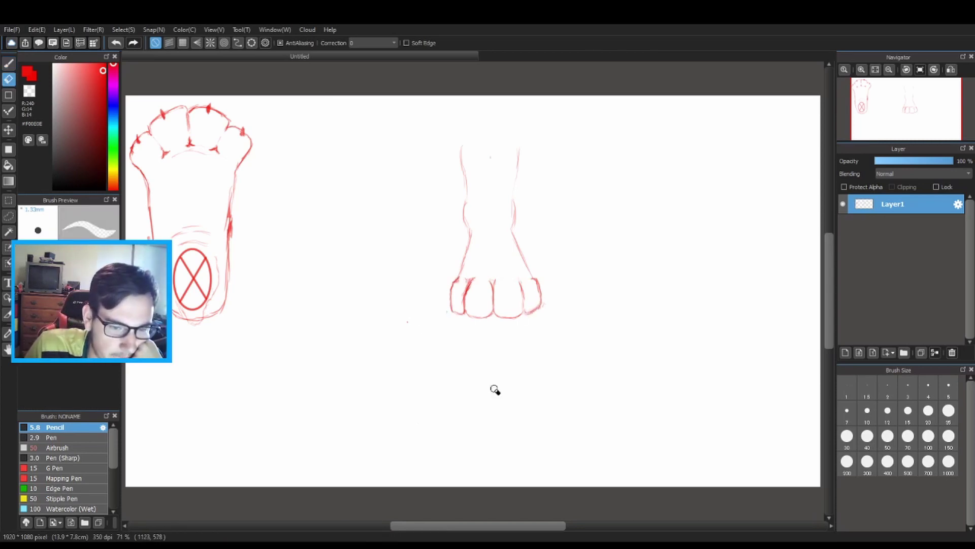
Darken the marks at the bases between the toes and sketch a faint curve across the foot above them
left_click(9, 64)
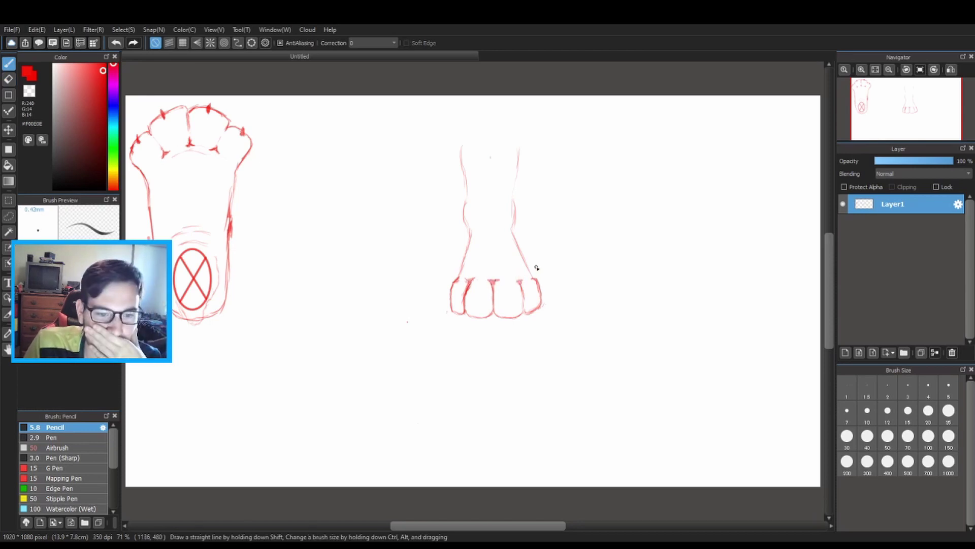
key("e")
key("b")
mouse_move(500, 269)
left_mouse_down()
mouse_move(469, 276)
mouse_move(516, 275)
left_mouse_up()
key("e")
key("b")
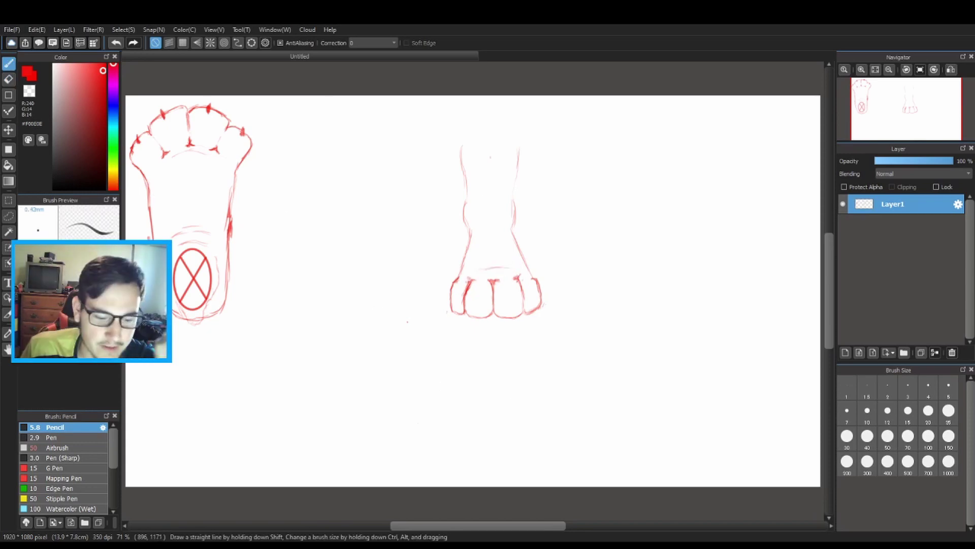
Sketch a short curved crease across the front of the ankle and touch up the ankle's outline
mouse_move(484, 234)
left_mouse_down()
mouse_move(504, 232)
mouse_move(465, 205)
mouse_move(497, 232)
left_mouse_up()
key("e")
key("b")
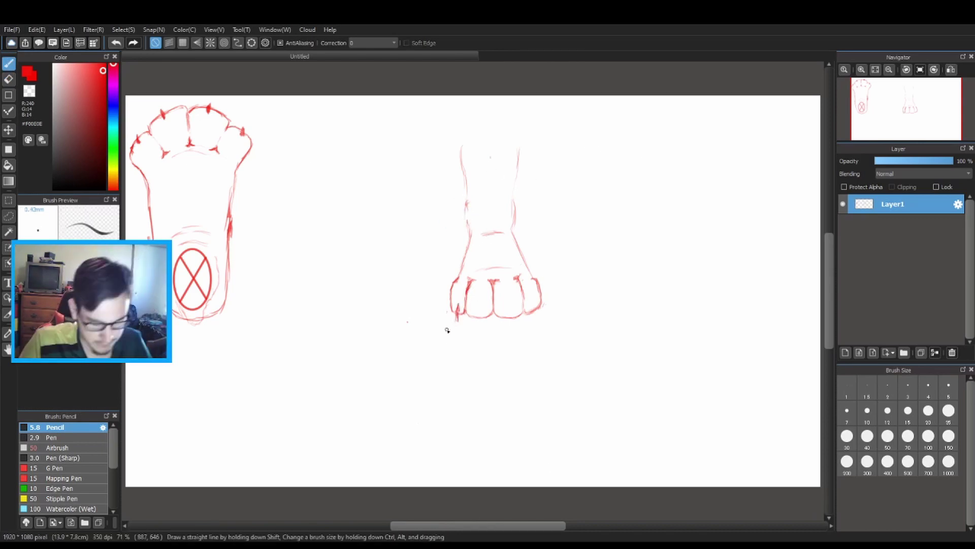
Undo the first claw stroke, draw a small claw on each of the four toes and strengthen the leg lines
key("ctrl+z")
mouse_move(458, 306)
left_mouse_down()
mouse_move(509, 317)
mouse_move(457, 312)
mouse_move(533, 316)
left_mouse_up()
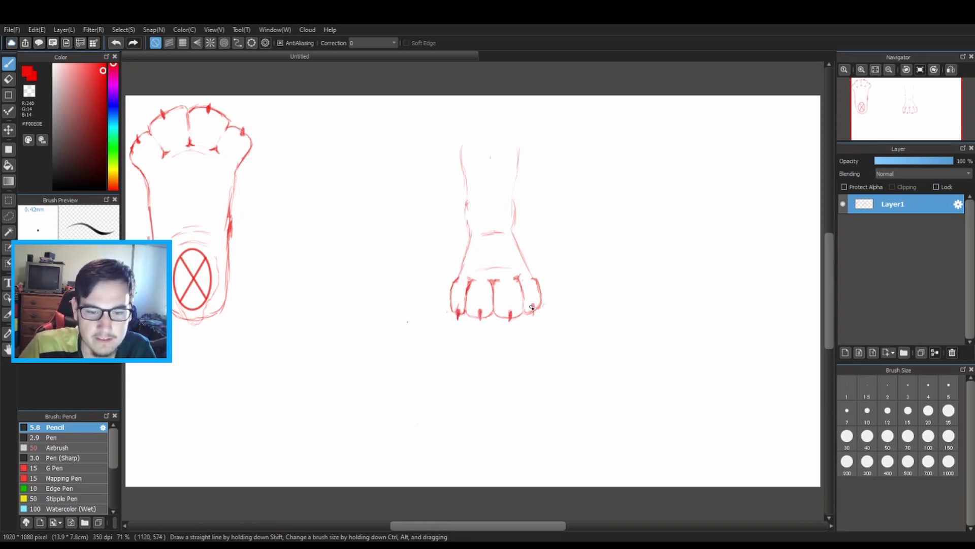
key("e")
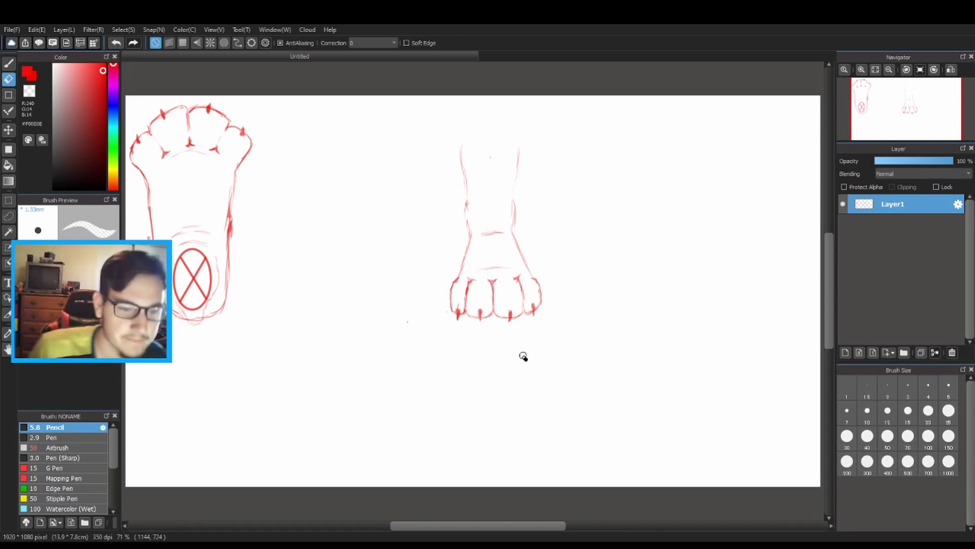
key("b")
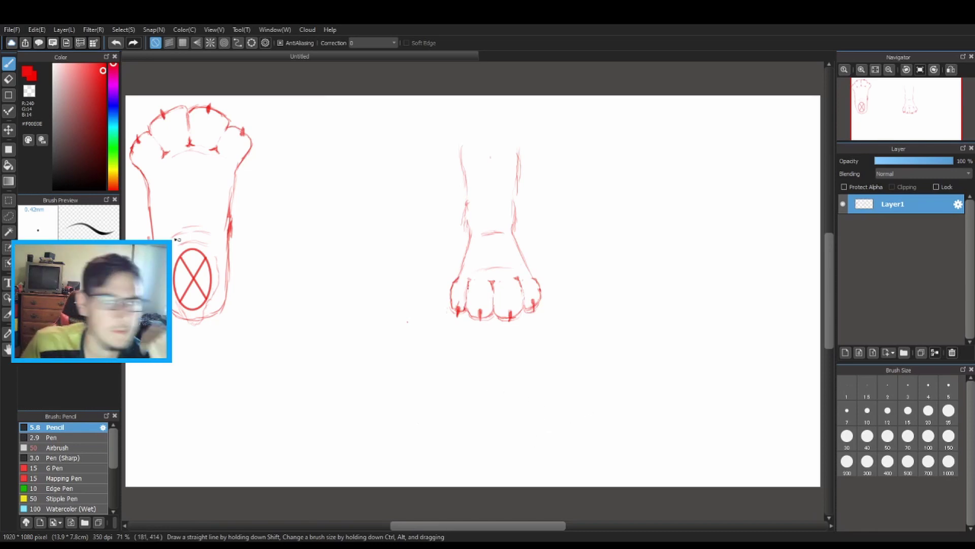
Select the front-view foot with a rectangle, move it beside the sole drawing and deselect it
left_click(8, 200)
mouse_move(431, 144)
left_mouse_down()
mouse_move(562, 359)
mouse_move(566, 348)
left_mouse_up()
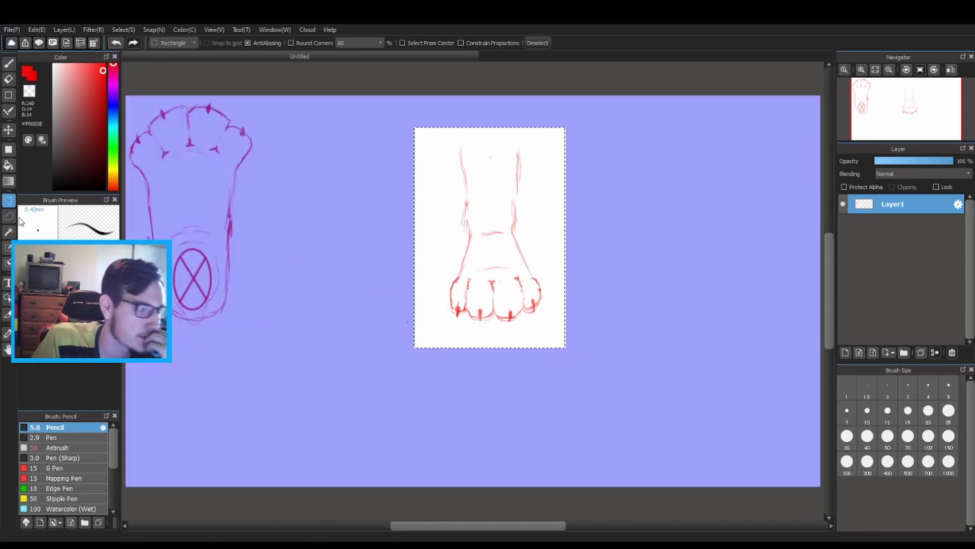
left_click(8, 130)
mouse_move(487, 233)
left_mouse_down()
mouse_move(467, 245)
mouse_move(317, 215)
mouse_move(302, 225)
mouse_move(311, 231)
left_mouse_up()
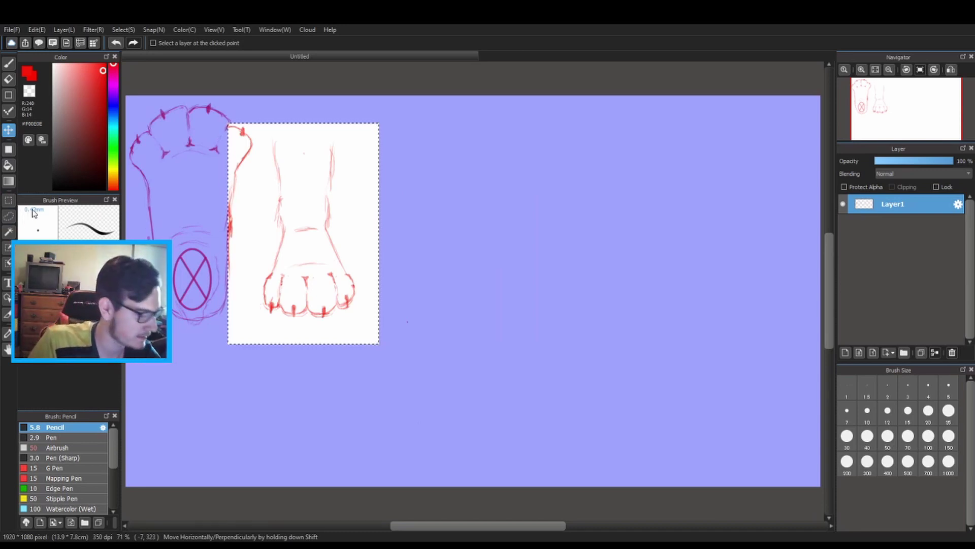
key("ctrl+d")
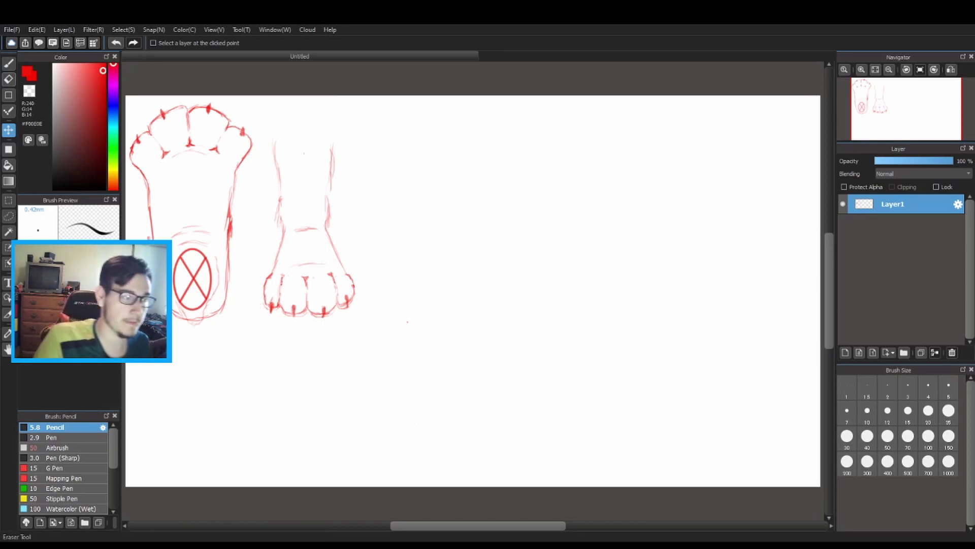
Sketch the front and back lines of a side-view leg, with a rounded foot extending forward from the ankle
left_click(8, 63)
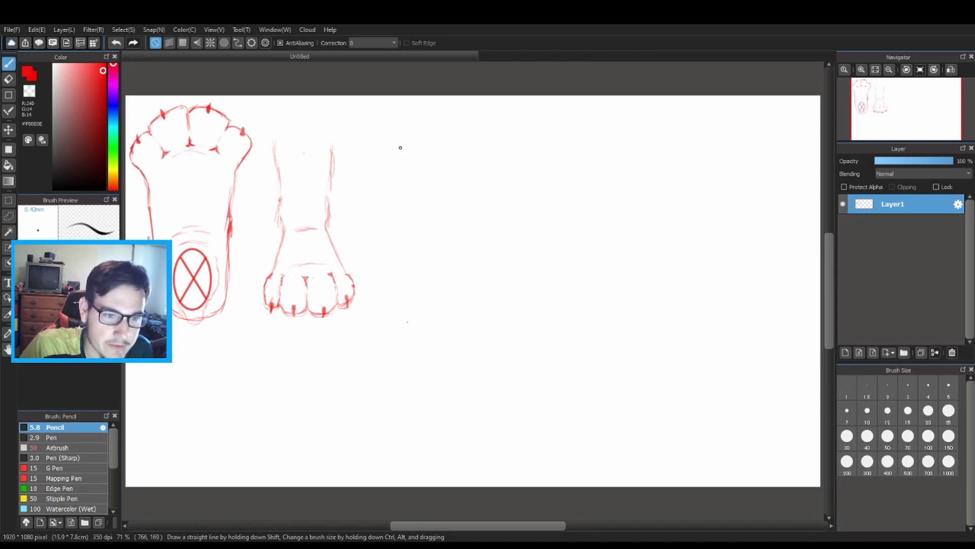
mouse_move(400, 151)
left_mouse_down()
mouse_move(404, 256)
mouse_move(488, 298)
left_mouse_up()
mouse_move(460, 147)
left_mouse_down()
mouse_move(450, 232)
mouse_move(509, 279)
mouse_move(487, 297)
mouse_move(457, 233)
left_mouse_up()
key("e")
key("b")
mouse_move(455, 184)
left_mouse_down()
mouse_move(489, 269)
mouse_move(463, 294)
left_mouse_up()
mouse_move(461, 293)
left_mouse_down()
mouse_move(489, 279)
mouse_move(477, 300)
mouse_move(459, 239)
mouse_move(493, 253)
left_mouse_up()
key("e")
key("b")
mouse_move(494, 254)
left_mouse_down()
mouse_move(485, 290)
mouse_move(452, 289)
mouse_move(408, 258)
left_mouse_up()
key("e")
key("b")
key("e")
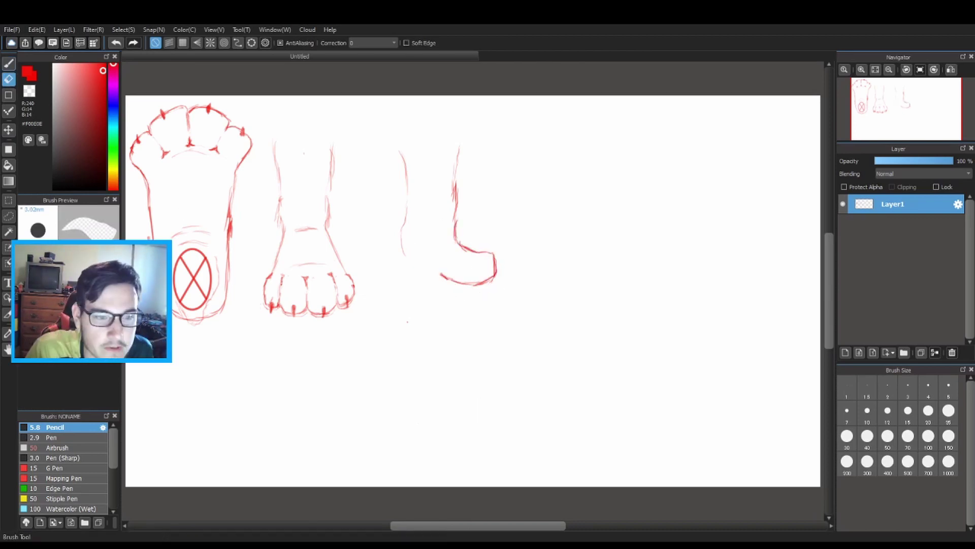
Add the heel and sole to the side-view foot and replace its tip with a rounded toe shape
key("b")
mouse_move(404, 220)
left_mouse_down()
mouse_move(405, 268)
mouse_move(477, 294)
left_mouse_up()
key("e")
left_click_drag(435, 270, 494, 278)
key("b")
left_click_drag(482, 257, 468, 295)
left_click_drag(430, 257, 454, 267)
left_click_drag(466, 273, 469, 295)
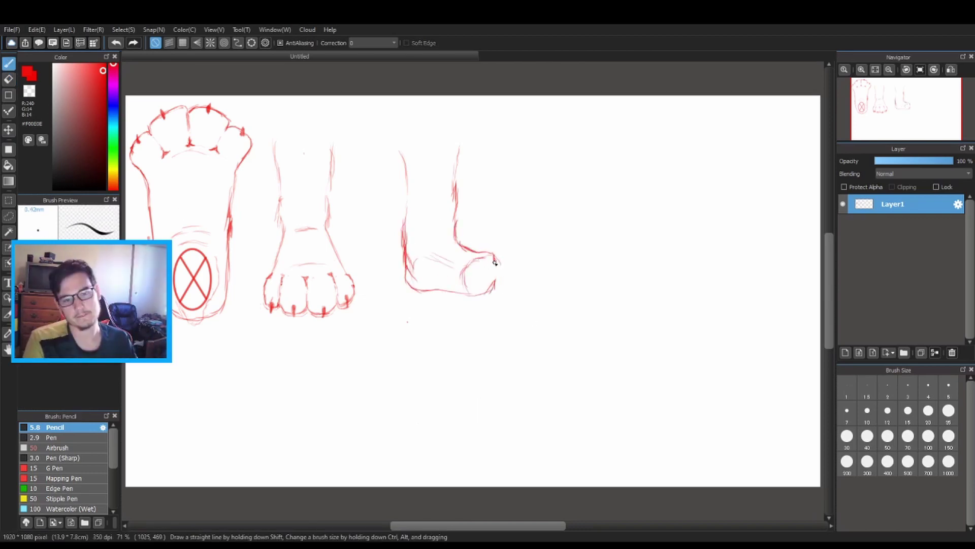
Rework the side-view foot with a slanted sole rising to the heel and a round ball for the toes
left_click_drag(496, 261, 500, 282)
left_click_drag(443, 293, 473, 290)
left_click(9, 79)
left_click(9, 62)
mouse_move(432, 258)
left_mouse_down()
mouse_move(475, 285)
mouse_move(455, 294)
left_mouse_up()
left_click(8, 79)
left_click(8, 63)
mouse_move(478, 256)
left_mouse_down()
mouse_move(485, 294)
mouse_move(409, 247)
left_mouse_up()
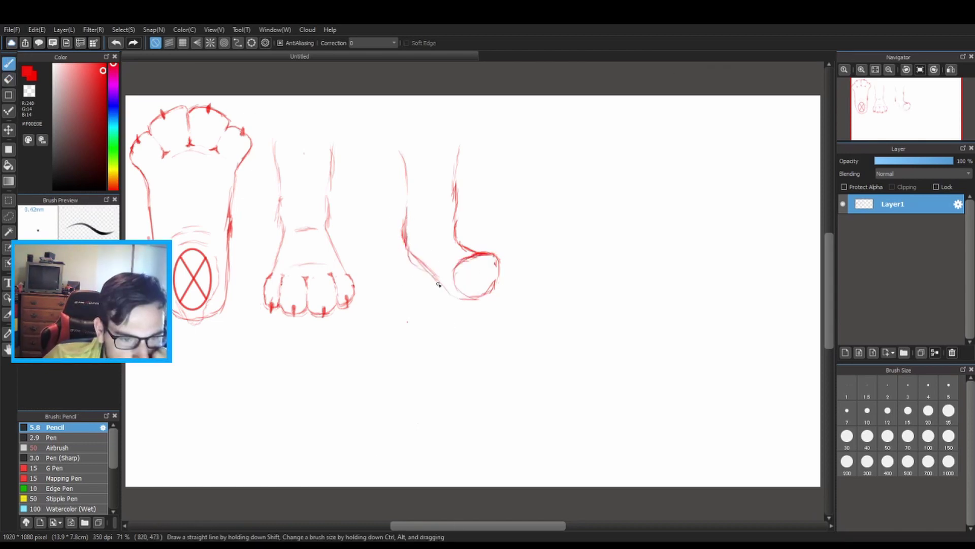
Erase the side-view leg's front line and redraw both leg lines with a slight curve into the ankle
left_click(10, 81)
left_click_drag(459, 147, 475, 250)
key("b")
left_click_drag(408, 149, 412, 231)
left_click_drag(465, 175, 480, 249)
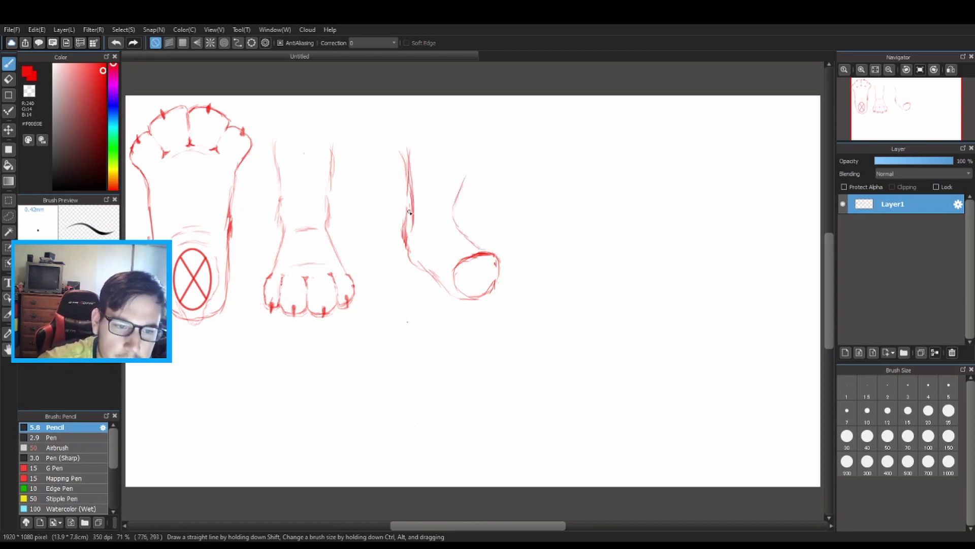
key("e")
mouse_move(469, 155)
left_mouse_down()
mouse_move(452, 224)
mouse_move(455, 193)
mouse_move(410, 227)
left_mouse_up()
key("b")
key("e")
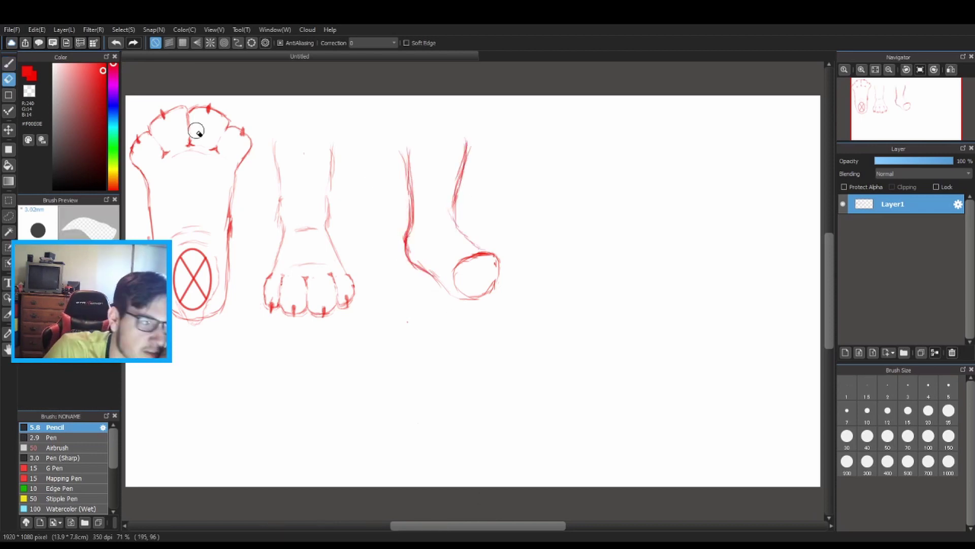
Darken the side-view foot's outline, divide the round ball into curved toes and add small claws
left_click(8, 63)
mouse_move(435, 276)
left_mouse_down()
mouse_move(496, 286)
mouse_move(466, 303)
left_mouse_up()
left_click_drag(495, 256, 488, 293)
left_click_drag(455, 206, 489, 252)
key("e")
key("b")
mouse_move(459, 286)
left_mouse_down()
mouse_move(477, 258)
mouse_move(498, 281)
left_mouse_up()
mouse_move(495, 256)
left_mouse_down()
mouse_move(488, 288)
mouse_move(490, 268)
mouse_move(485, 289)
mouse_move(452, 297)
mouse_move(469, 300)
mouse_move(471, 288)
left_mouse_up()
key("e")
key("b")
key("e")
key("b")
key("e")
key("b")
key("e")
key("b")
Sketch a separate enlarged side view of a single toe with a claw in the empty area beside the foot
mouse_move(625, 221)
left_mouse_down()
mouse_move(684, 216)
mouse_move(624, 257)
left_mouse_up()
left_click_drag(624, 222, 623, 254)
left_click_drag(691, 232, 696, 242)
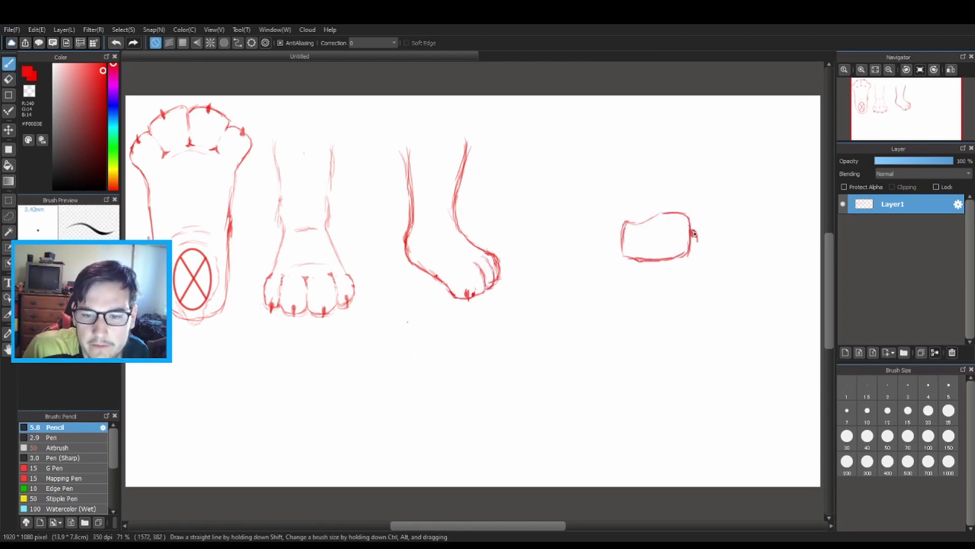
left_click_drag(627, 223, 671, 214)
left_click_drag(704, 209, 665, 209)
Redraw the curved dividing lines between the toes of the side-view foot
key("e")
key("b")
mouse_move(460, 267)
left_mouse_down()
mouse_move(471, 286)
mouse_move(482, 262)
left_mouse_up()
mouse_move(485, 267)
left_mouse_down()
mouse_move(478, 294)
mouse_move(480, 287)
left_mouse_up()
key("e")
key("b")
mouse_move(475, 257)
left_mouse_down()
mouse_move(489, 259)
mouse_move(480, 292)
mouse_move(454, 295)
mouse_move(474, 298)
mouse_move(472, 275)
mouse_move(475, 295)
left_mouse_up()
key("e")
key("b")
key("e")
key("b")
key("e")
key("b")
key("e")
Partly erase the side-view toes and refine their outlines and claws with alternating eraser and pencil strokes
mouse_move(459, 265)
left_mouse_down()
mouse_move(467, 261)
mouse_move(490, 293)
mouse_move(491, 277)
mouse_move(487, 294)
mouse_move(476, 295)
mouse_move(504, 278)
mouse_move(499, 271)
mouse_move(486, 297)
mouse_move(496, 290)
mouse_move(475, 287)
mouse_move(498, 265)
mouse_move(496, 292)
mouse_move(468, 300)
left_mouse_up()
key("b")
key("e")
key("b")
key("e")
key("b")
key("ctrl+z")
key("e")
key("b")
key("e")
key("b")
key("e")
key("b")
key("e")
key("b")
key("e")
left_click(15, 66)
key("e")
left_click(15, 66)
key("e")
key("b")
key("e")
key("b")
Clean up the side-view leg and foot outlines and erase the separate enlarged toe sketch
mouse_move(411, 185)
left_mouse_down()
mouse_move(410, 264)
mouse_move(451, 298)
left_mouse_up()
key("e")
key("b")
key("e")
left_click_drag(403, 151, 404, 255)
left_click_drag(469, 148, 456, 211)
key("b")
key("e")
left_click_drag(693, 219, 628, 270)
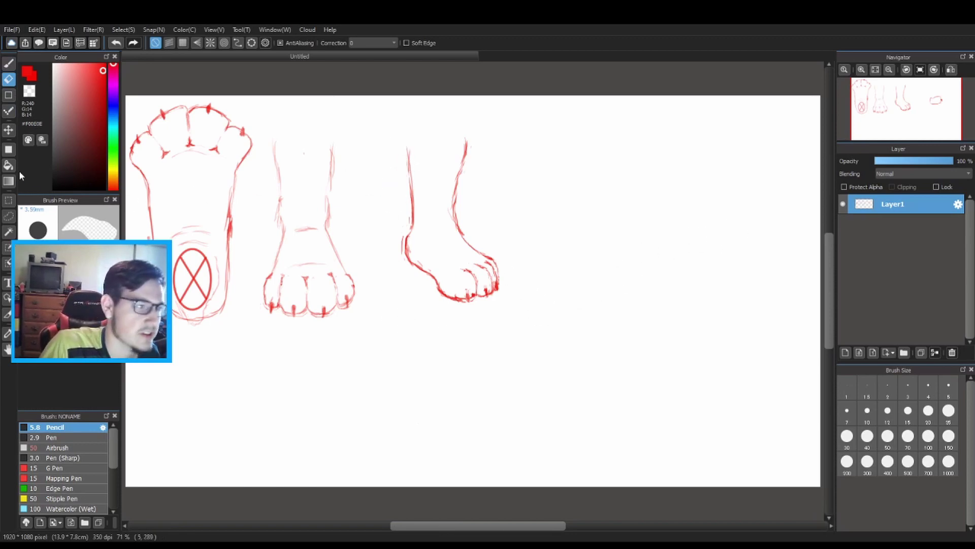
Select the side-view foot with a rectangle, move it closer to the front-view foot and deselect it
left_click(9, 202)
left_click_drag(374, 125, 531, 323)
key("v")
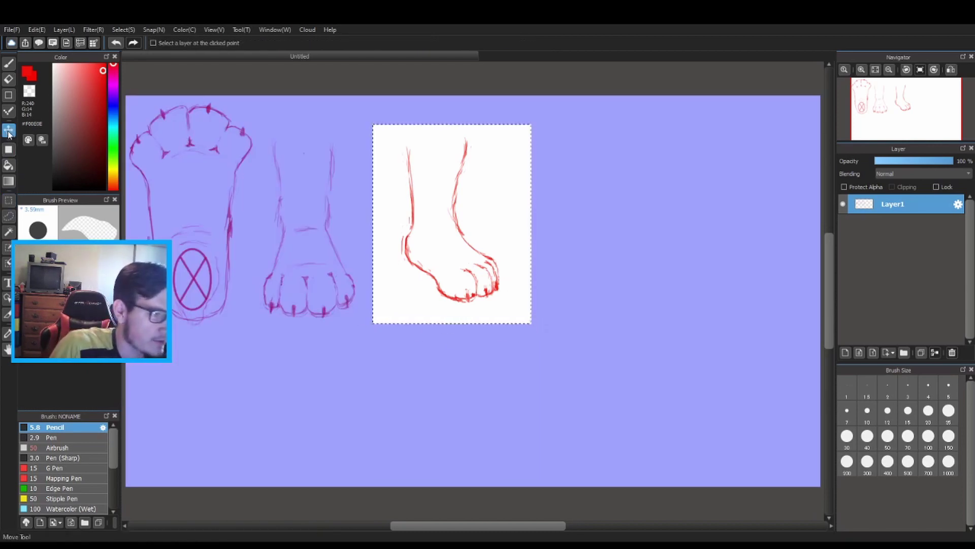
left_click_drag(462, 241, 431, 245)
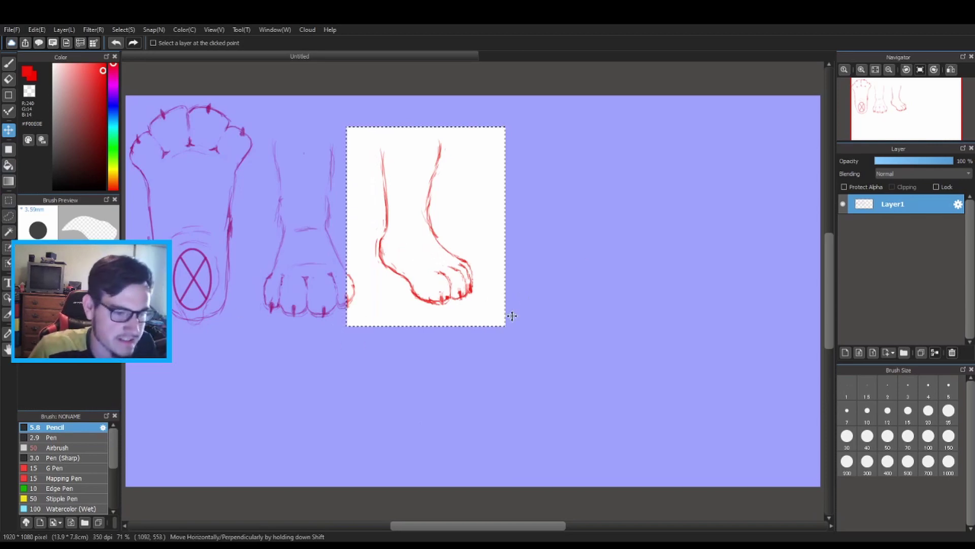
key("ctrl+d")
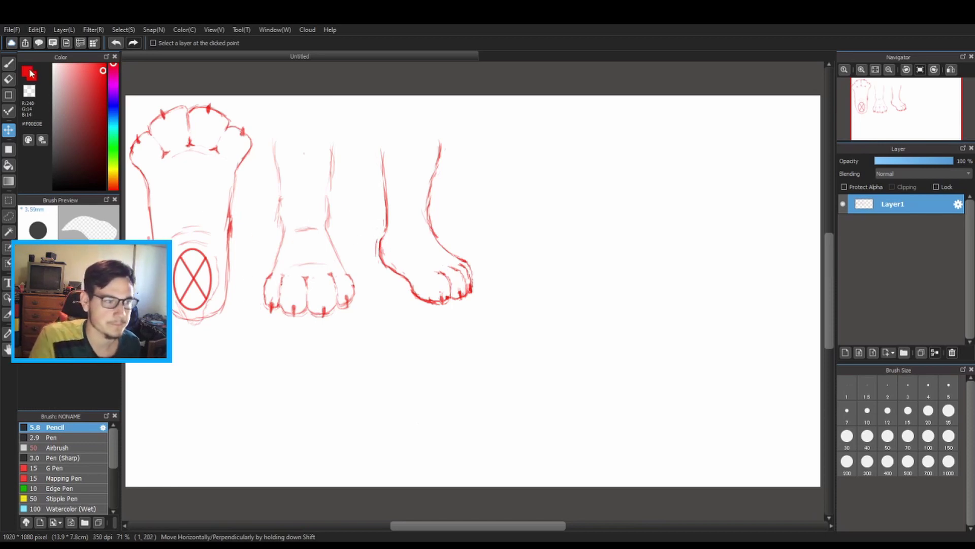
Redraw the side-view leg's back line and heel, add faint ankle and knuckle creases and darken the toe lines
left_click(9, 63)
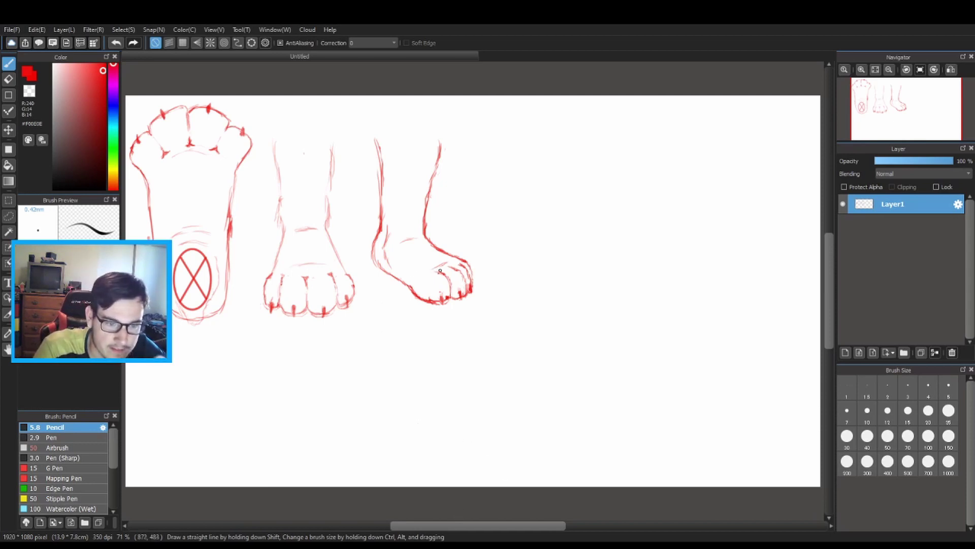
left_click_drag(440, 273, 447, 288)
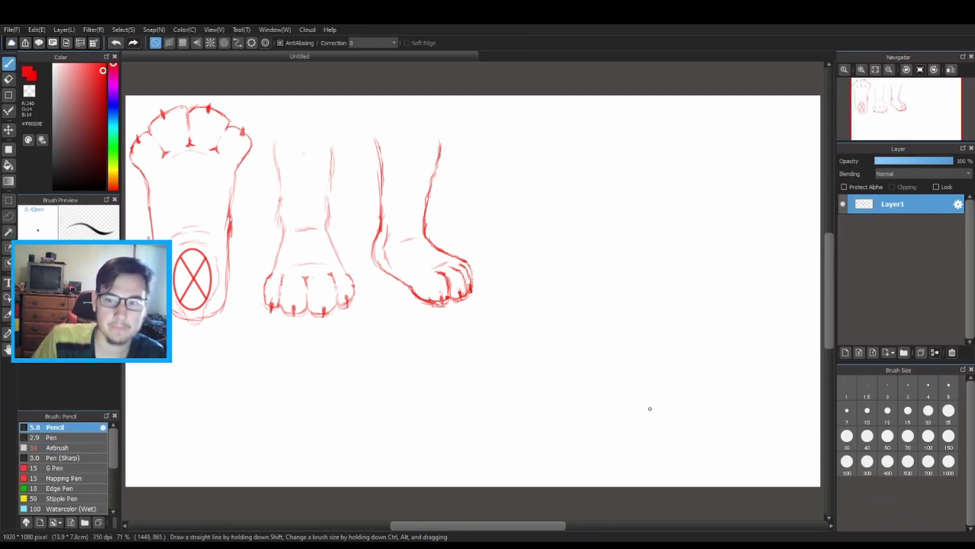
Undo a first leg stroke and sketch the rough front and back outlines of a new bent leg beside the side-view foot
left_click_drag(564, 135, 537, 245)
key("ctrl+z")
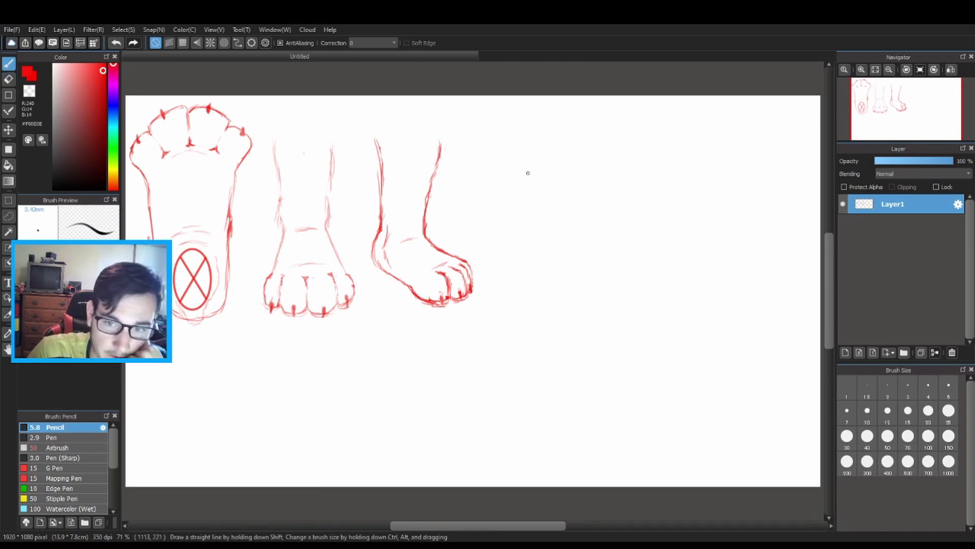
left_click_drag(531, 163, 544, 221)
left_click_drag(567, 156, 576, 214)
left_click_drag(570, 177, 567, 254)
left_click_drag(547, 228, 528, 279)
mouse_move(568, 254)
left_mouse_down()
mouse_move(555, 271)
mouse_move(573, 244)
left_mouse_up()
Select the rough bent-leg lines with a rectangle, shift them lower and extend the shin line down to the foot
key("e")
key("m")
left_click_drag(513, 147, 595, 284)
mouse_move(554, 218)
left_mouse_down()
mouse_move(604, 221)
mouse_move(579, 277)
left_mouse_up()
mouse_move(629, 240)
left_mouse_down()
mouse_move(614, 298)
mouse_move(588, 322)
mouse_move(622, 325)
mouse_move(610, 350)
mouse_move(602, 346)
left_mouse_up()
Select the whole bent-leg sketch with a rectangle and apply a transform to it
key("e")
key("m")
left_click_drag(524, 136, 705, 383)
key("ctrl+t")
left_click_drag(721, 368, 703, 382)
key("Return")
Draw the bent leg's sole and toe outlines, correcting them with alternating eraser and pencil strokes
key("b")
left_click_drag(591, 325, 611, 349)
mouse_move(614, 330)
left_mouse_down()
mouse_move(639, 330)
mouse_move(625, 354)
mouse_move(620, 324)
mouse_move(648, 354)
left_mouse_up()
key("e")
key("b")
key("e")
mouse_move(639, 342)
left_mouse_down()
mouse_move(635, 355)
mouse_move(608, 351)
mouse_move(647, 349)
mouse_move(627, 358)
left_mouse_up()
key("b")
key("e")
key("b")
key("e")
key("b")
key("e")
Refine the bent leg's heel and back line and add small claws to its toes
left_click_drag(581, 308, 593, 335)
key("b")
key("e")
key("b")
mouse_move(639, 358)
left_mouse_down()
mouse_move(623, 359)
mouse_move(641, 355)
left_mouse_up()
left_click_drag(646, 348, 644, 357)
left_click_drag(574, 293, 596, 333)
key("e")
left_click_drag(598, 233, 579, 291)
key("b")
Draw the bent leg's upper front and back lines and move the leg up close to the side-view foot
key("b")
left_click_drag(592, 162, 600, 220)
left_click_drag(630, 160, 641, 239)
key("e")
key("b")
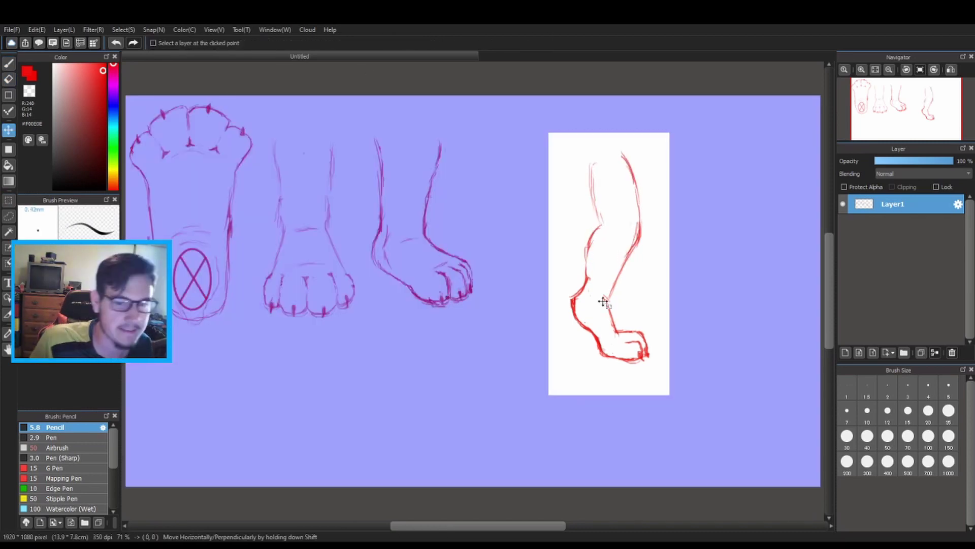
left_click_drag(603, 302, 516, 253)
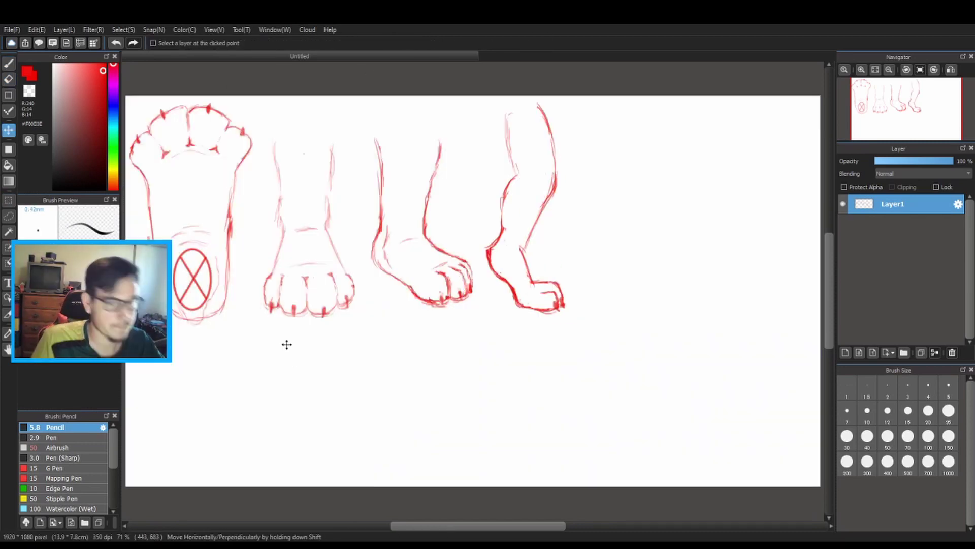
Erase and redraw the ankle and instep line of the first side-view foot
key("e")
key("b")
key("e")
mouse_move(425, 216)
left_mouse_down()
mouse_move(452, 257)
mouse_move(421, 245)
mouse_move(471, 280)
left_mouse_up()
key("b")
key("e")
key("b")
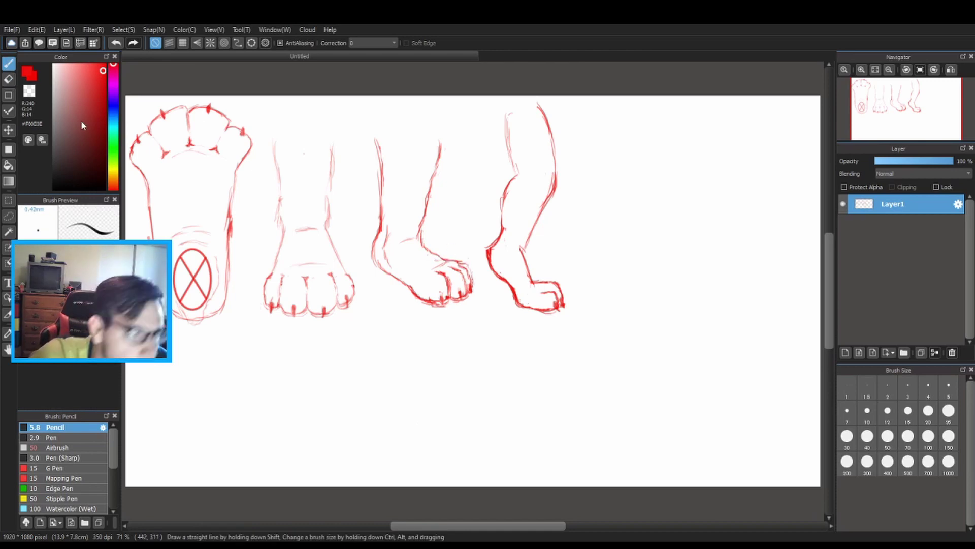
key("e")
key("b")
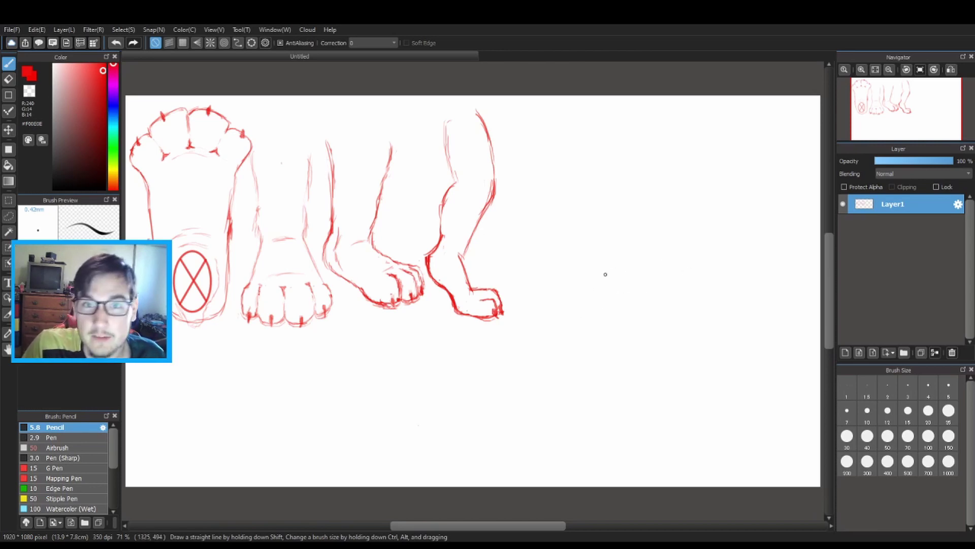
Sketch the outer edge and first two digits of a new clawed paw in the empty area beside the legs
mouse_move(596, 350)
left_mouse_down()
mouse_move(567, 304)
mouse_move(585, 278)
left_mouse_up()
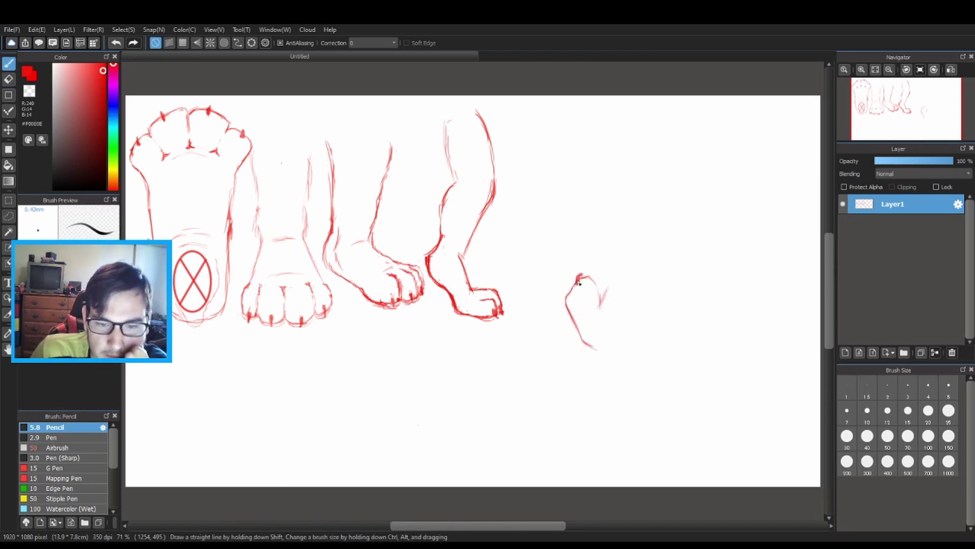
left_click_drag(591, 343, 605, 365)
mouse_move(599, 304)
left_mouse_down()
mouse_move(606, 255)
mouse_move(625, 265)
left_mouse_up()
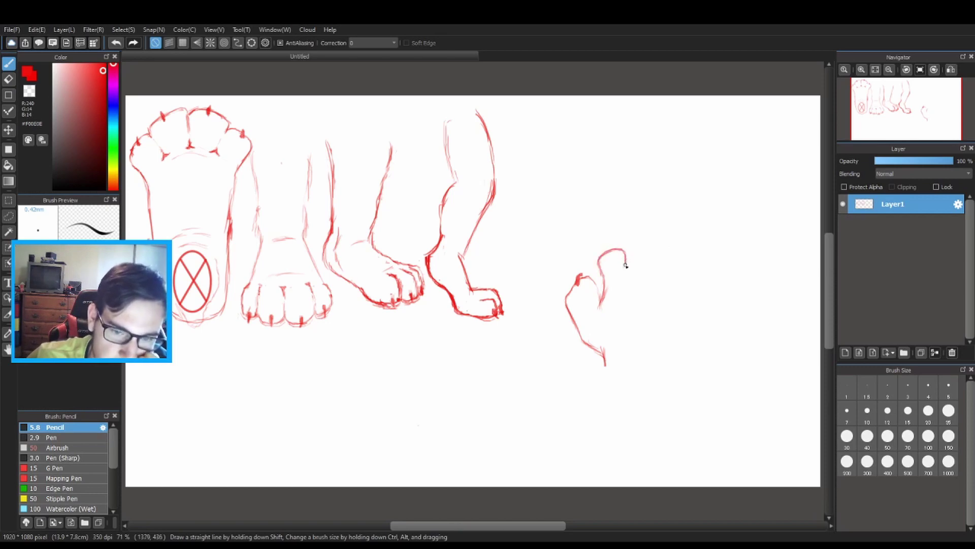
mouse_move(604, 300)
left_mouse_down()
mouse_move(594, 260)
mouse_move(618, 247)
mouse_move(615, 287)
left_mouse_up()
key("e")
key("b")
mouse_move(594, 263)
left_mouse_down()
mouse_move(610, 252)
mouse_move(630, 293)
mouse_move(607, 252)
mouse_move(595, 256)
left_mouse_up()
Refine the paw's second digit with alternating eraser and pencil strokes and rough in the start of the third
key("e")
key("b")
key("e")
key("b")
mouse_move(622, 254)
left_mouse_down()
mouse_move(603, 250)
mouse_move(645, 245)
mouse_move(650, 293)
left_mouse_up()
key("e")
mouse_move(651, 292)
left_mouse_down()
mouse_move(648, 247)
mouse_move(651, 287)
left_mouse_up()
key("b")
mouse_move(650, 292)
left_mouse_down()
mouse_move(653, 253)
mouse_move(625, 254)
mouse_move(631, 289)
left_mouse_up()
key("e")
key("b")
key("e")
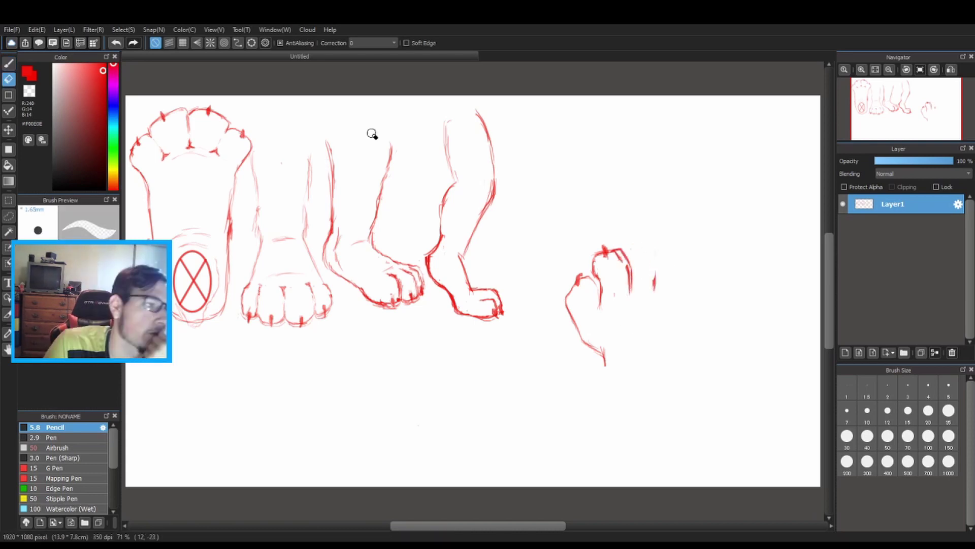
Redraw the second digit's claw and tip and sketch the paw's rounded third digit with its claw
left_click_drag(604, 248, 608, 256)
key("b")
mouse_move(597, 253)
left_mouse_down()
mouse_move(642, 237)
mouse_move(664, 284)
mouse_move(654, 273)
left_mouse_up()
left_click(8, 79)
left_click(8, 63)
mouse_move(624, 244)
left_mouse_down()
mouse_move(656, 241)
mouse_move(631, 266)
mouse_move(631, 288)
mouse_move(635, 240)
mouse_move(666, 243)
mouse_move(664, 285)
left_mouse_up()
left_click(8, 79)
left_click(8, 63)
left_click(8, 79)
left_click(8, 63)
left_click(8, 79)
Sketch the paw's fourth digit, its outer side and both wrist lines
mouse_move(660, 241)
left_mouse_down()
mouse_move(667, 287)
mouse_move(668, 243)
mouse_move(646, 243)
mouse_move(698, 305)
left_mouse_up()
key("b")
left_click(8, 79)
left_click_drag(697, 264, 685, 342)
left_click(8, 63)
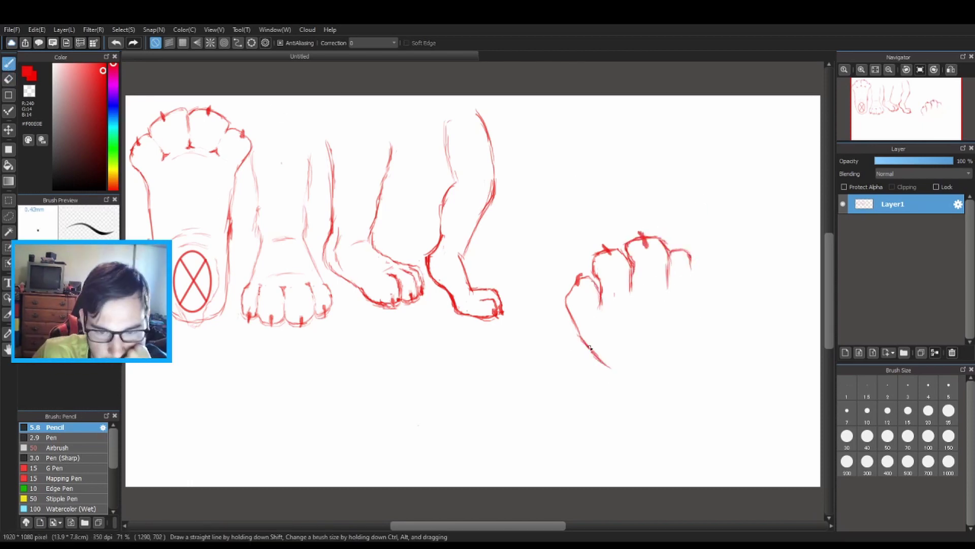
left_click_drag(584, 341, 608, 390)
mouse_move(670, 250)
left_mouse_down()
mouse_move(693, 247)
mouse_move(699, 318)
mouse_move(680, 370)
left_mouse_up()
left_click_drag(692, 350, 689, 406)
left_click(9, 79)
left_click(8, 63)
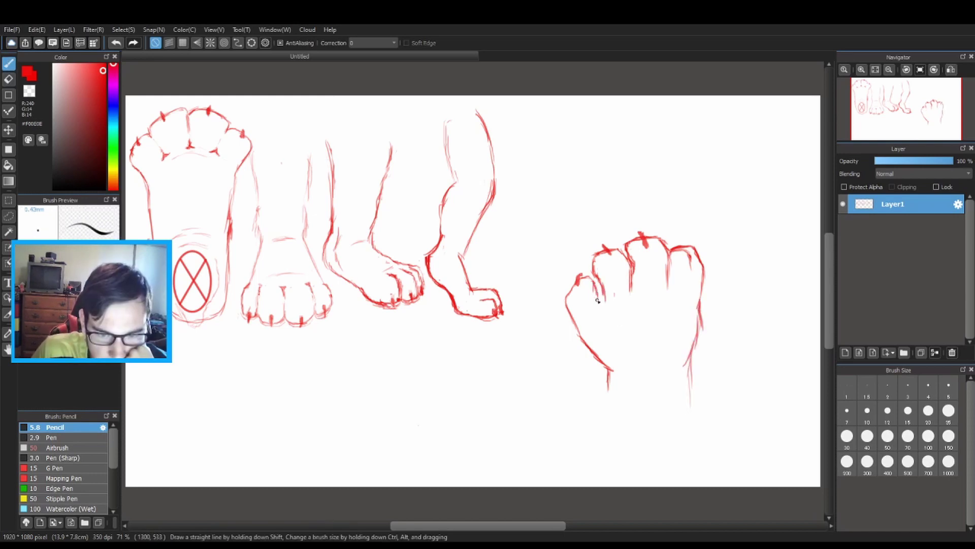
Deepen the gaps between the paw's digits, add the fourth claw and draw a faint wrist crease
left_click_drag(596, 289, 607, 313)
left_click(8, 78)
left_click(8, 63)
left_click_drag(668, 274, 669, 287)
left_click_drag(630, 369, 659, 361)
left_click(9, 78)
left_click(8, 63)
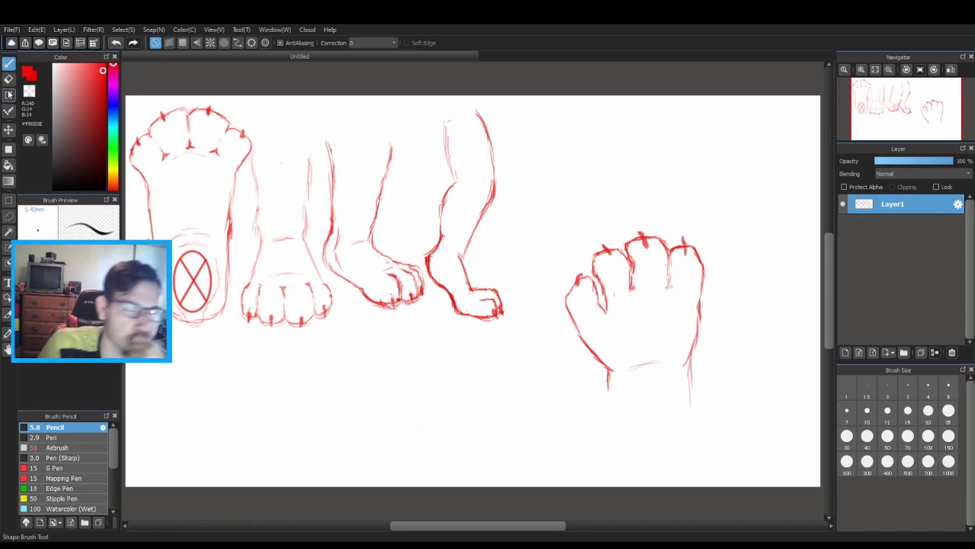
Clean up the paw's outer edge, redraw the fourth claw and lengthen the wrist line
left_click(8, 79)
left_click_drag(700, 293, 696, 341)
left_click(8, 63)
left_click_drag(686, 244, 685, 254)
left_click_drag(609, 372, 610, 406)
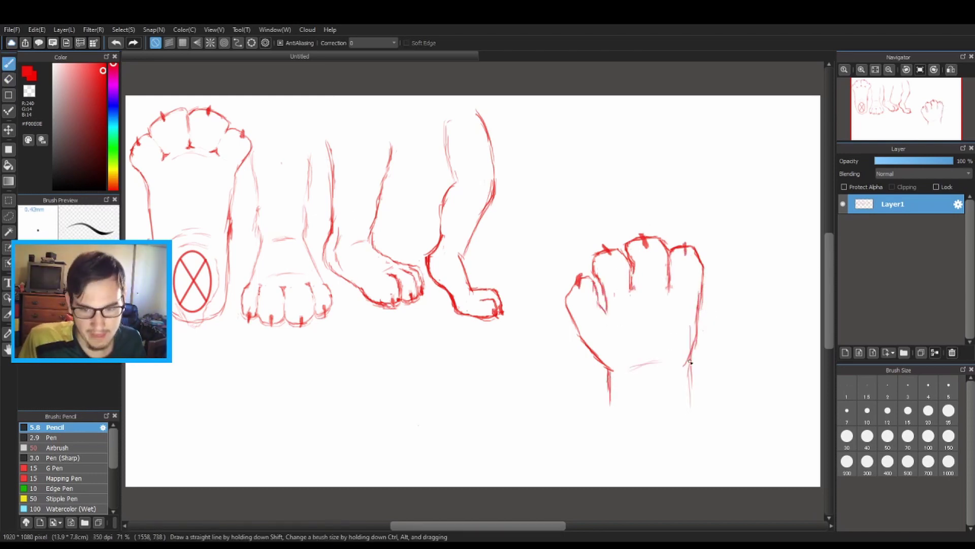
Move the paw sketch up level with the legs and spread the foot and leg sketches further apart
key("m")
left_click_drag(524, 188, 749, 429)
mouse_move(538, 285)
left_mouse_down()
mouse_move(512, 191)
mouse_move(525, 185)
left_mouse_up()
key("ctrl+d")
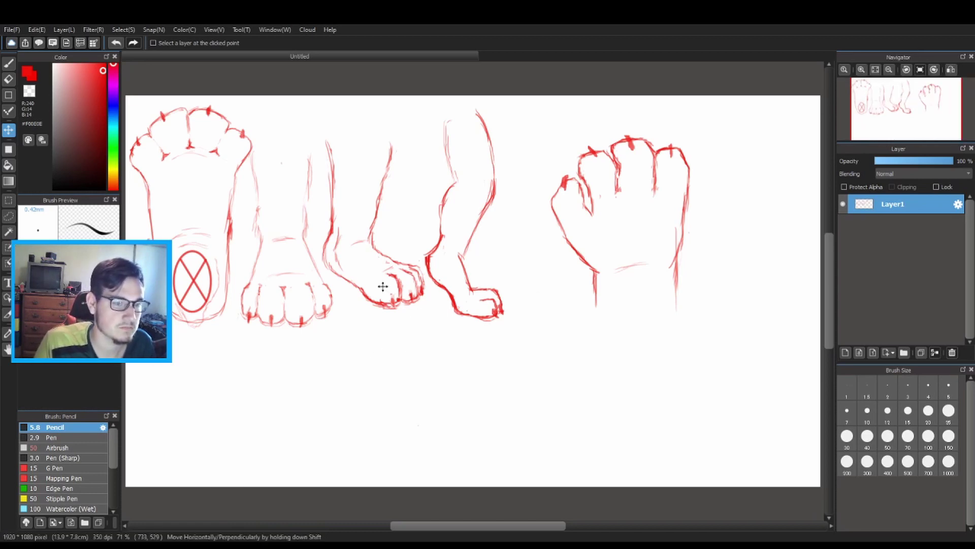
key("m")
left_click_drag(411, 122, 473, 217)
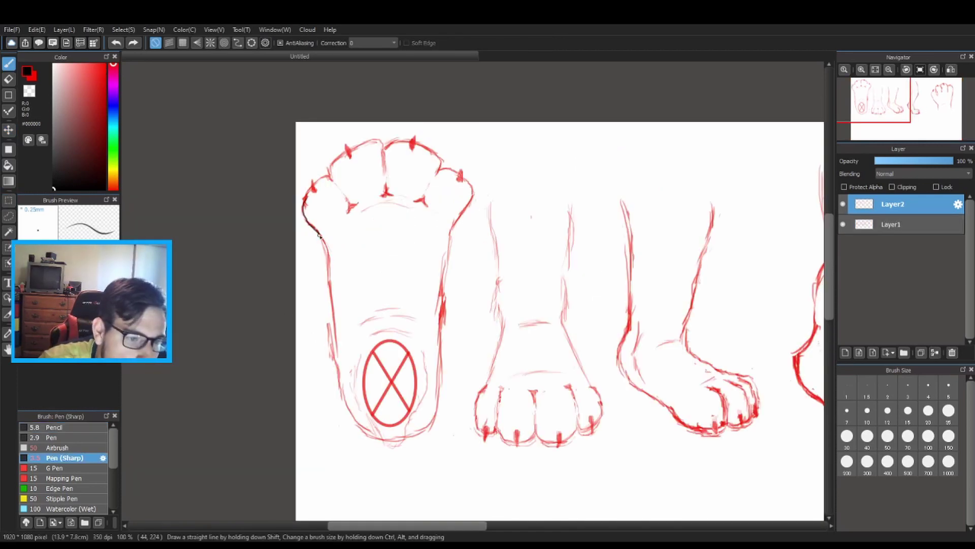
Ink the sides and heel of the sole-view foot in black on Layer2 with the sharp pen
scroll(323, 241, "up", 2)
mouse_move(413, 120)
left_mouse_down()
mouse_move(377, 178)
mouse_move(433, 425)
left_mouse_up()
left_click_drag(432, 425, 561, 467)
key("ctrl+z")
left_click_drag(631, 147, 571, 485)
left_click_drag(433, 424, 568, 480)
key("e")
key("b")
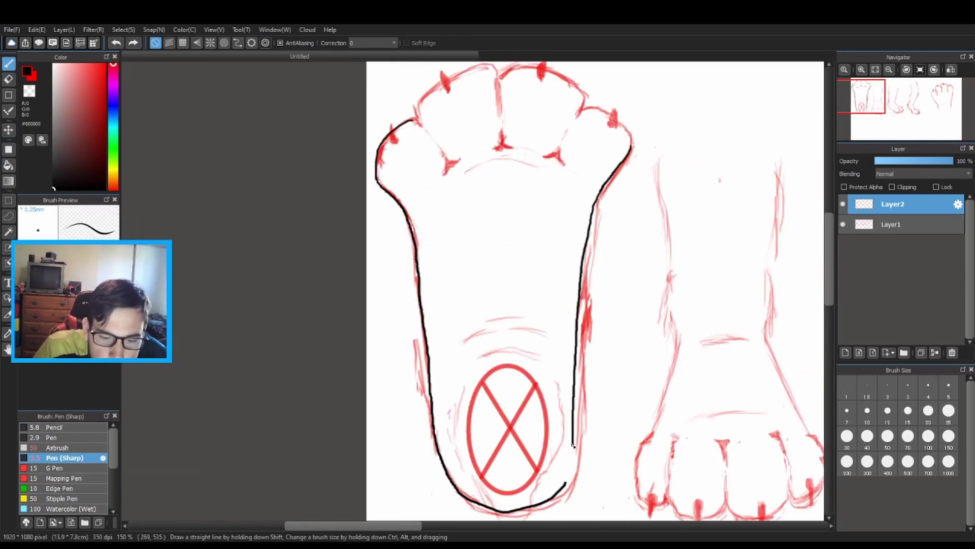
Ink the rounded outlines of the four toes on the sole-view foot
scroll(412, 120, "up", 1)
left_click_drag(412, 120, 406, 266)
left_click_drag(406, 266, 421, 276)
mouse_move(421, 275)
left_mouse_down()
mouse_move(434, 224)
mouse_move(522, 218)
mouse_move(628, 255)
left_mouse_up()
left_click_drag(630, 251, 695, 304)
key("e")
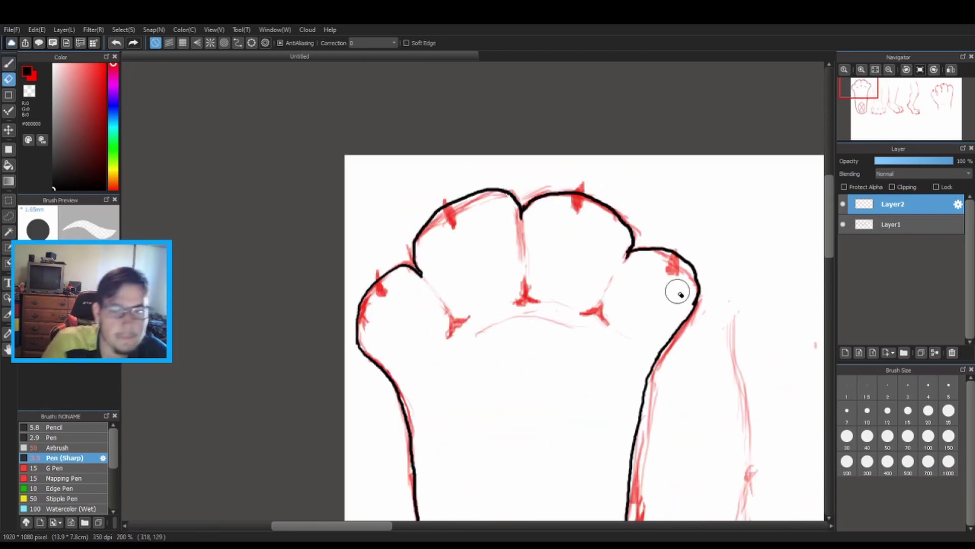
Ink the lines separating the sole-view toes, their pointed ends and the curved crease below them
key("b")
left_click_drag(423, 277, 452, 323)
left_click_drag(524, 281, 526, 300)
left_click_drag(613, 276, 596, 314)
left_click_drag(482, 332, 567, 324)
Ink the creases above the heel and the contour lines around the heel pad
scroll(533, 325, "down", 3)
left_click_drag(503, 339, 540, 332)
left_click_drag(477, 364, 559, 351)
left_click_drag(536, 377, 552, 380)
scroll(543, 378, "down", 2)
mouse_move(467, 370)
left_mouse_down()
mouse_move(563, 465)
mouse_move(600, 323)
left_mouse_up()
left_click_drag(472, 328, 463, 401)
Ink the heel marker as a black ellipse with two crossing lines and check it with Layer1 hidden
left_click(8, 95)
left_click_drag(480, 293, 585, 469)
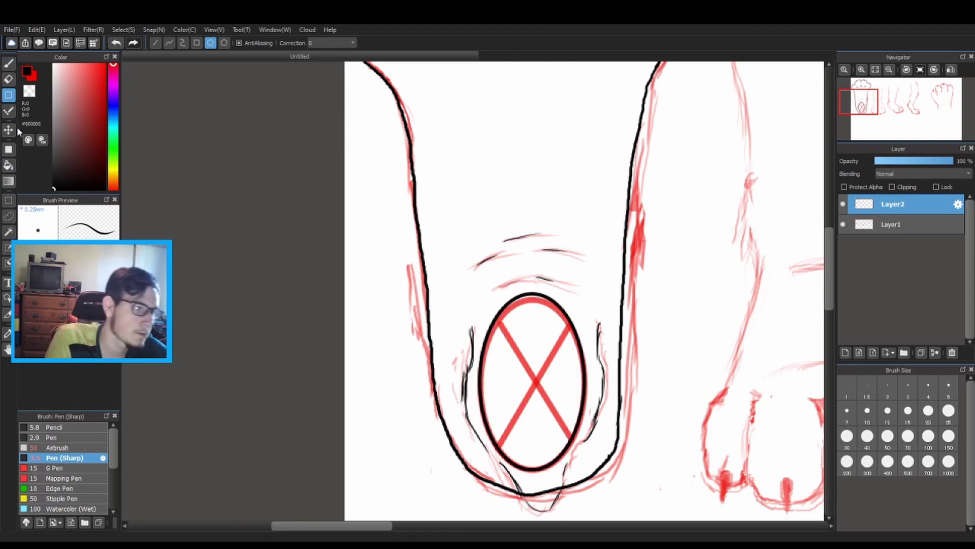
left_click(8, 63)
left_click_drag(500, 323, 571, 438)
left_click_drag(569, 328, 499, 446)
left_click(843, 224)
left_click(843, 224)
Ink the four claws of the sole-view foot and touch up the outermost toe's outline
key("e")
key("b")
left_click_drag(377, 217, 381, 239)
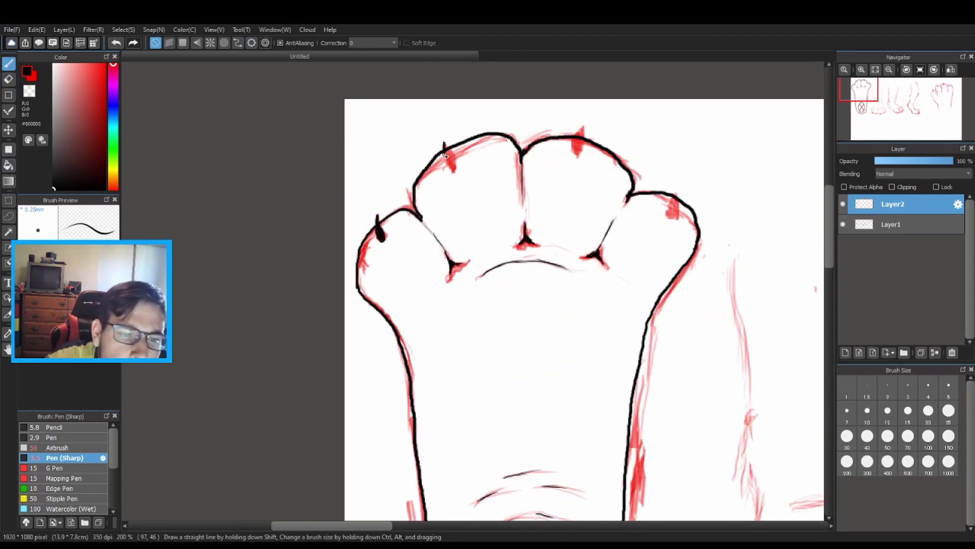
left_click_drag(446, 155, 451, 162)
left_click_drag(580, 127, 577, 153)
key("ctrl+Down")
key("ctrl+Down")
key("ctrl+Up")
key("ctrl+Up")
left_click_drag(633, 203, 699, 249)
left_click_drag(676, 203, 671, 224)
key("ctrl+Down")
key("e")
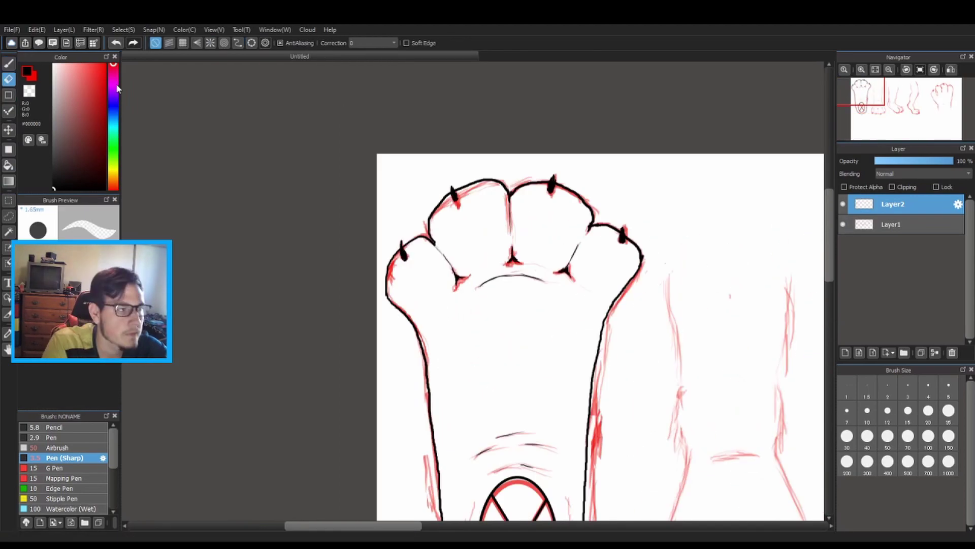
Ink both sides of the front-view shin in black and the jagged fur on one side of the ankle
left_click(8, 63)
key("ctrl+Down")
left_click_drag(859, 91, 887, 100)
key("ctrl+Up")
key("ctrl+Up")
left_click_drag(415, 117, 414, 217)
left_click_drag(396, 185, 387, 325)
left_click_drag(242, 179, 257, 342)
left_click_drag(384, 339, 388, 420)
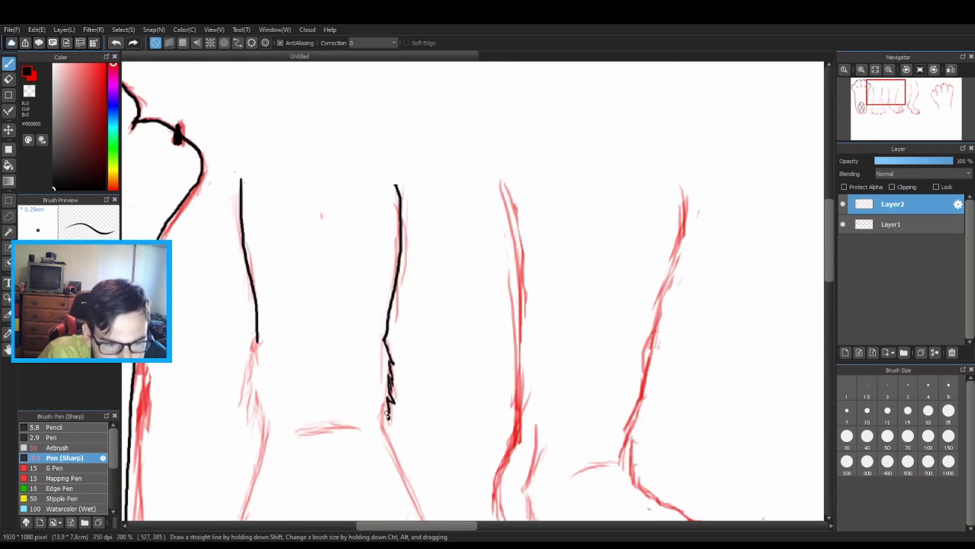
Ink the lower edges of the front-view leg flaring from the ankle down to the outer toes
scroll(387, 414, "down", 3)
left_click_drag(383, 300, 443, 433)
key("ctrl+z")
mouse_move(256, 220)
left_mouse_down()
mouse_move(258, 298)
mouse_move(231, 431)
left_mouse_up()
key("ctrl+z")
left_click_drag(260, 296, 228, 438)
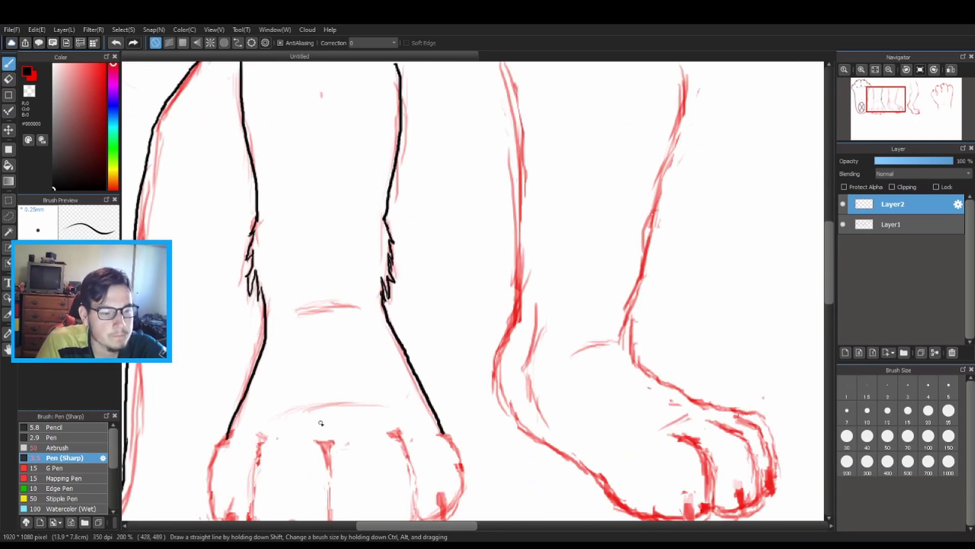
Ink the rounded outlines of the four front-view toes and the lines separating them
left_click_drag(321, 422, 502, 318)
key("ctrl+Up")
mouse_move(387, 348)
left_mouse_down()
mouse_move(420, 475)
mouse_move(435, 371)
left_mouse_up()
left_click_drag(440, 270, 546, 380)
left_click_drag(532, 261, 546, 376)
left_click_drag(550, 258, 670, 367)
left_click_drag(640, 246, 670, 365)
key("ctrl+z")
left_click_drag(716, 242, 742, 337)
key("ctrl+z")
mouse_move(672, 364)
left_mouse_down()
mouse_move(741, 334)
mouse_move(729, 351)
left_mouse_up()
Ink the wedge-shaped upper ends of the front-view toe separators and the four claws
left_click_drag(654, 245, 656, 264)
left_click_drag(541, 260, 543, 275)
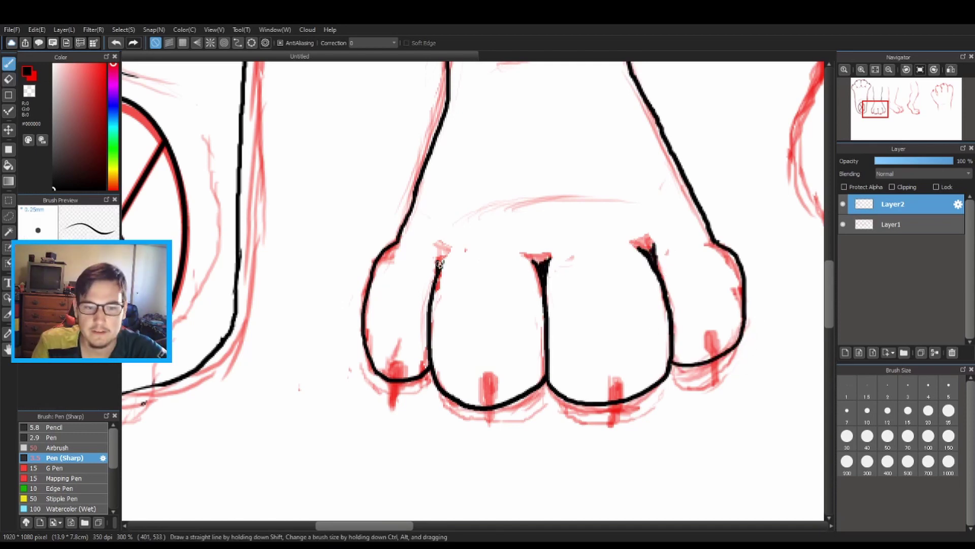
left_click_drag(394, 367, 393, 396)
left_click_drag(485, 391, 486, 419)
left_click_drag(613, 388, 614, 415)
left_click_drag(713, 345, 715, 372)
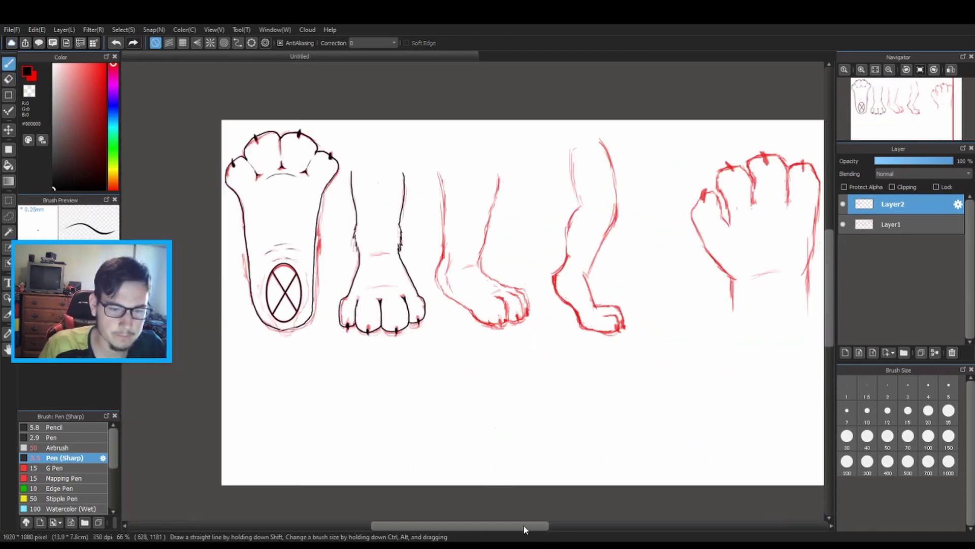
Ink the three-quarter foot's sole, overlapping toes and instep, and clean up the line along its shin
left_click_drag(538, 286, 571, 351)
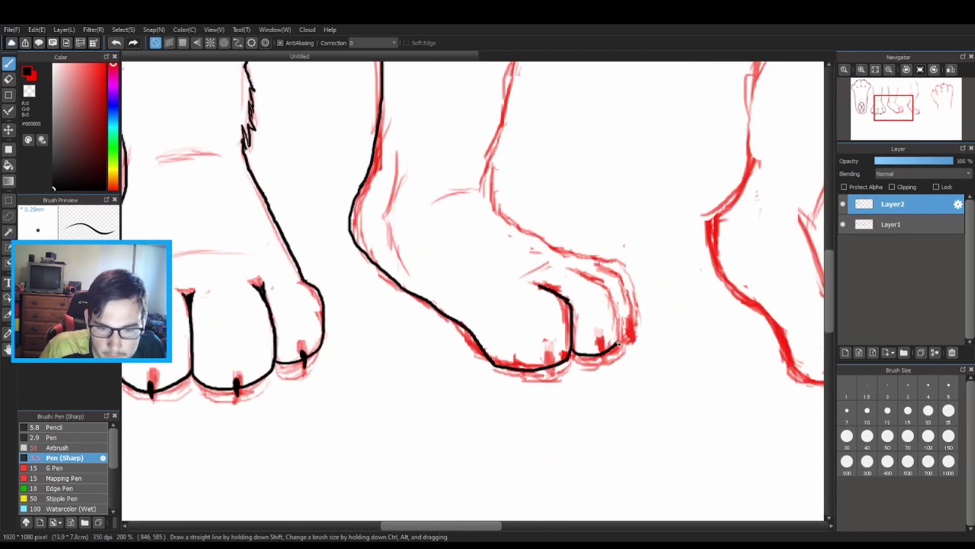
left_click_drag(573, 273, 577, 353)
mouse_move(592, 268)
left_mouse_down()
mouse_move(620, 287)
mouse_move(617, 330)
left_mouse_up()
left_click_drag(491, 152, 631, 310)
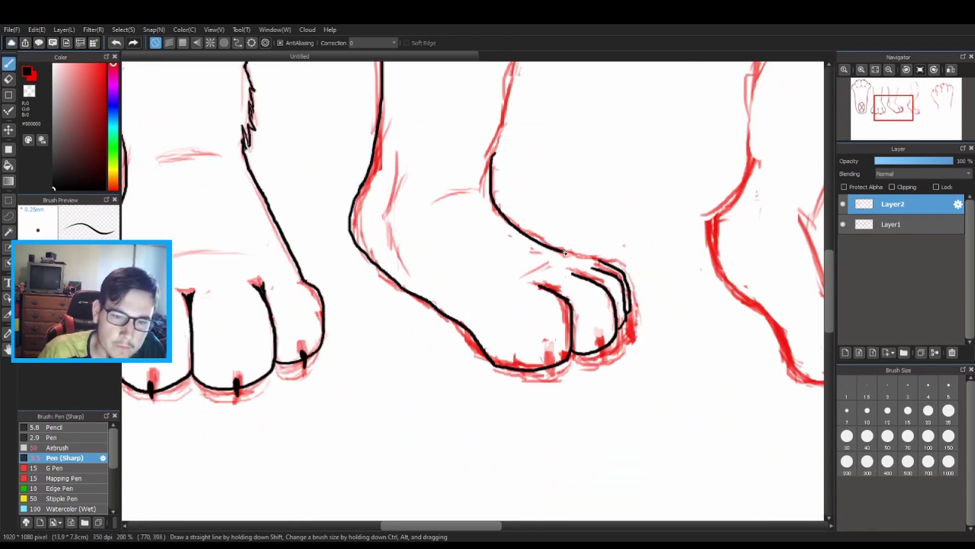
key("ctrl+minus")
key("e")
mouse_move(527, 153)
left_mouse_down()
mouse_move(490, 304)
mouse_move(500, 254)
left_mouse_up()
key("b")
Thicken the undersides of the front-view toes with extra black strokes
key("ctrl+minus")
left_click_drag(828, 273, 828, 288)
key("ctrl+plus")
left_click_drag(172, 371, 261, 379)
left_click_drag(266, 380, 321, 378)
left_click_drag(213, 386, 261, 381)
Thicken the underside of the three-quarter foot's largest toe and check the ink with Layer1 hidden
left_click_drag(489, 370, 542, 368)
mouse_move(549, 360)
left_mouse_down()
mouse_move(577, 353)
mouse_move(561, 361)
left_mouse_up()
key("ctrl+z")
left_click_drag(494, 371, 541, 373)
key("ctrl+minus")
key("ctrl+minus")
left_click(843, 224)
left_click(842, 224)
key("ctrl+plus")
key("ctrl+plus")
key("ctrl+minus")
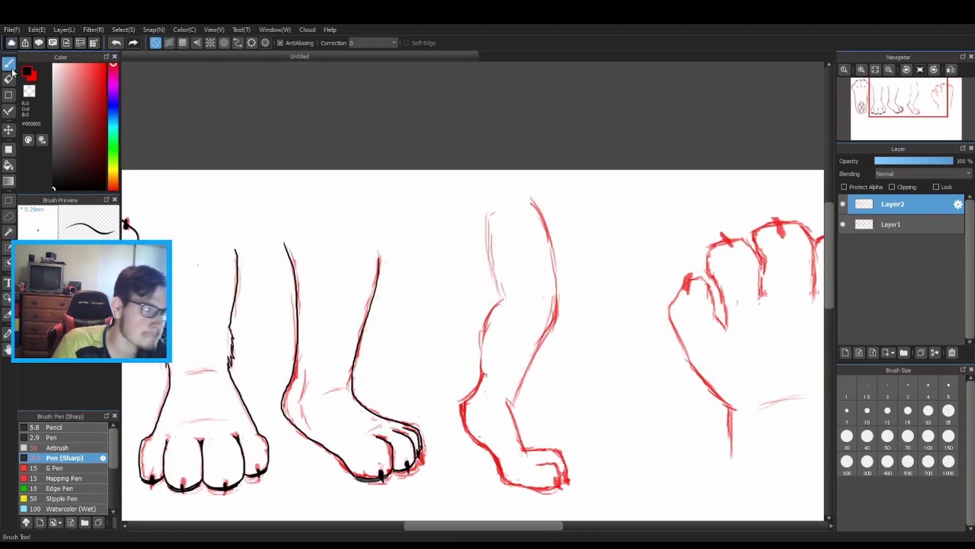
On Layer1, erase the side-view sketch above the knee and enlarge the remaining lower leg and foot
key("e")
left_click(892, 224)
left_click_drag(554, 213, 508, 290)
key("m")
left_click_drag(447, 287, 599, 503)
key("ctrl+plus")
Ink the side-view leg on Layer2, covering the calf, heel, sole, shin, instep and toes
key("b")
left_click(893, 204)
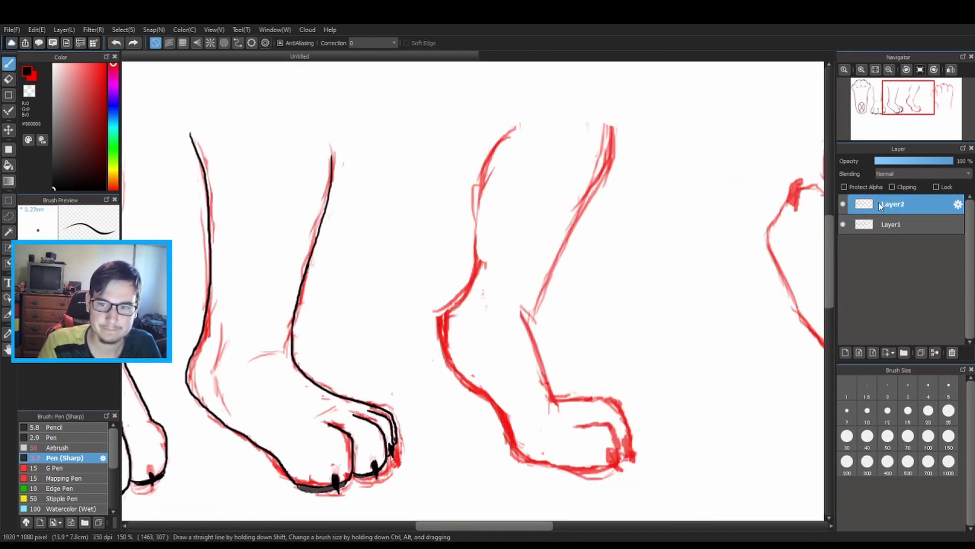
mouse_move(518, 125)
left_mouse_down()
mouse_move(521, 455)
mouse_move(616, 463)
left_mouse_up()
mouse_move(609, 126)
left_mouse_down()
mouse_move(584, 198)
mouse_move(630, 453)
left_mouse_up()
key("ctrl+z")
left_click_drag(584, 400, 631, 453)
mouse_move(576, 426)
left_mouse_down()
mouse_move(611, 426)
mouse_move(618, 462)
left_mouse_up()
Ink the claws on the side-view foot's two visible toes
key("ctrl+plus")
left_click_drag(682, 215, 684, 224)
key("ctrl+minus")
key("ctrl+minus")
key("e")
key("ctrl+plus")
Add jagged fur tufts along the back and front of the three-quarter leg's ankle
key("b")
left_click_drag(355, 232, 342, 272)
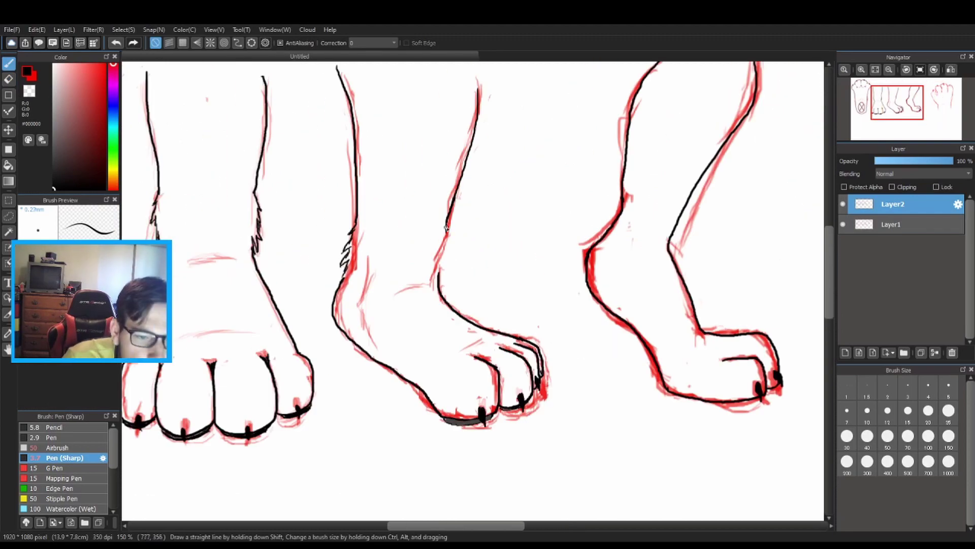
left_click_drag(447, 227, 440, 270)
key("e")
key("b")
Examine the inked legs and feet with the red sketch on Layer1 hidden
left_click(843, 224)
left_click(843, 224)
left_click(843, 224)
key("ctrl+minus")
key("ctrl+plus")
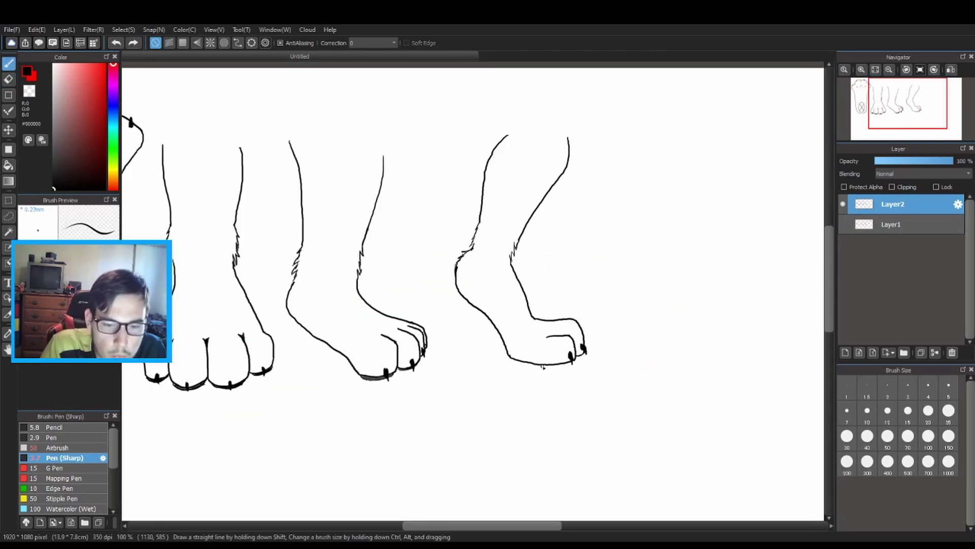
key("ctrl+plus")
key("ctrl+minus")
key("ctrl+minus")
left_click(843, 224)
Ink the paw's thumb and the contour running from it down towards the wrist
key("ctrl+plus")
left_click_drag(524, 525, 568, 530)
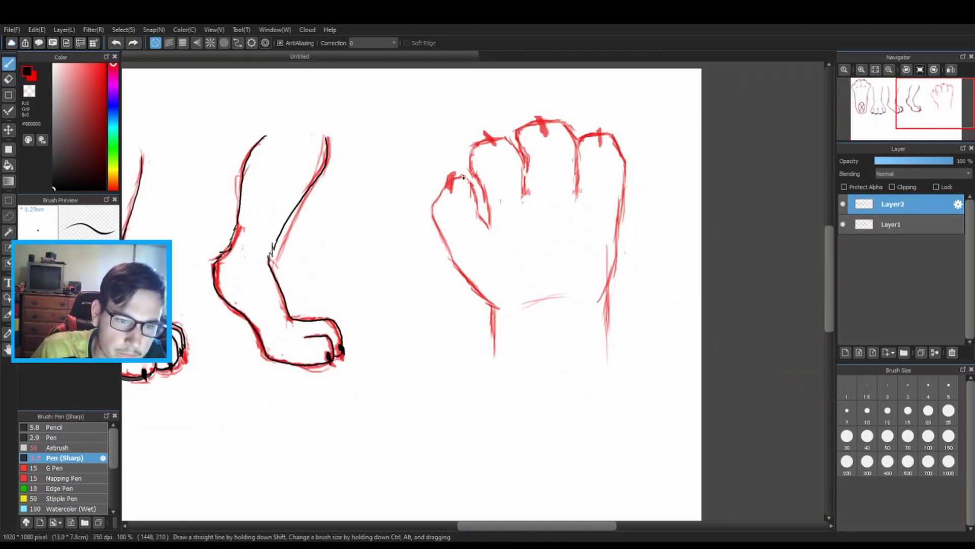
left_click_drag(461, 176, 493, 288)
left_click_drag(462, 177, 487, 224)
key("ctrl+z")
left_click_drag(463, 177, 483, 225)
Ink the paw's three fingers, the lines separating them and the outer edge of the palm
mouse_move(508, 136)
left_mouse_down()
mouse_move(478, 187)
mouse_move(485, 227)
left_mouse_up()
scroll(485, 227, "up", 1)
mouse_move(525, 162)
left_mouse_down()
mouse_move(548, 250)
mouse_move(592, 138)
mouse_move(623, 244)
left_mouse_up()
mouse_move(626, 163)
left_mouse_down()
mouse_move(686, 269)
mouse_move(660, 406)
left_mouse_up()
key("e")
key("b")
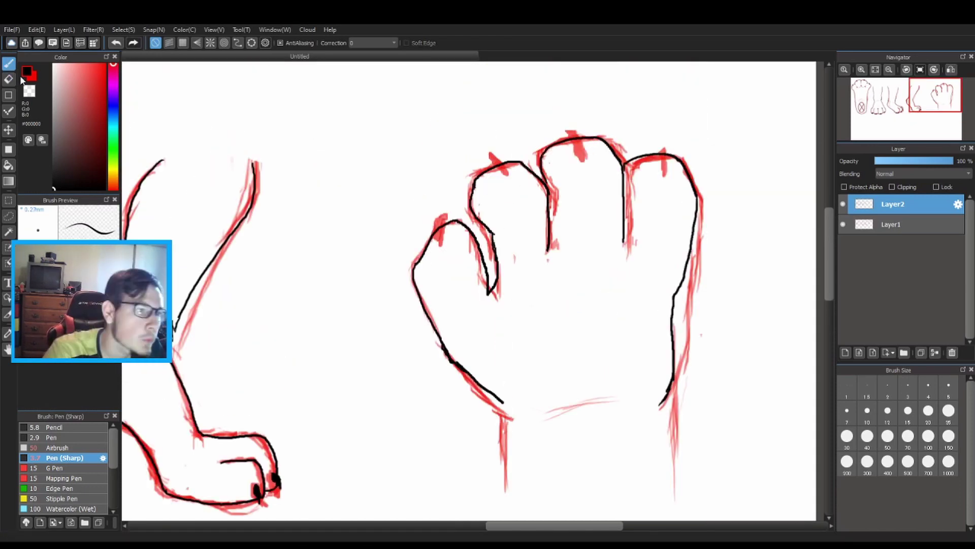
Clean up the paw's lower contours and ink both sides of the wrist
key("e")
key("b")
left_click_drag(490, 383, 507, 443)
key("e")
key("b")
mouse_move(660, 434)
left_mouse_down()
mouse_move(673, 382)
mouse_move(668, 441)
left_mouse_up()
key("ctrl+minus")
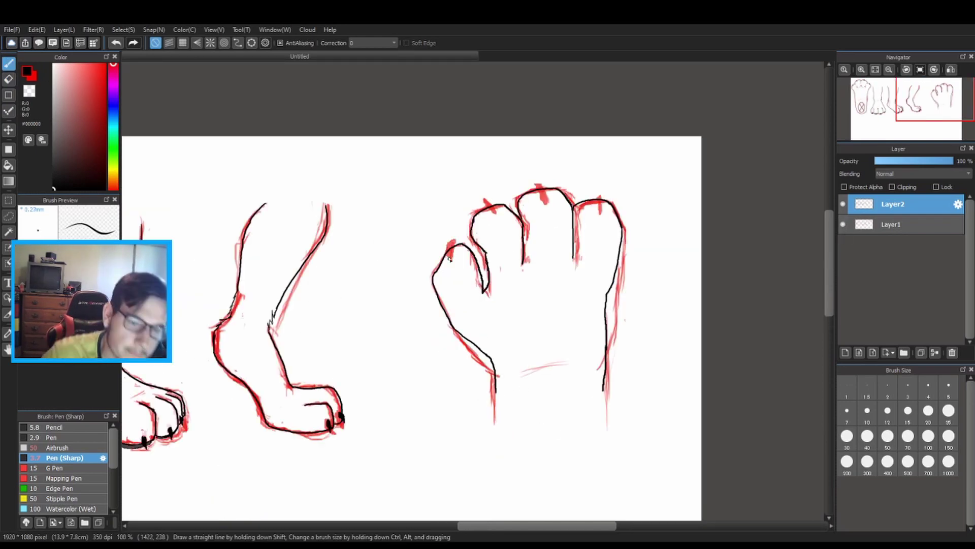
Ink the claws on the paw's thumb and three fingers
left_click_drag(453, 242, 450, 257)
key("ctrl+plus")
left_click_drag(495, 160, 503, 174)
left_click_drag(571, 132, 579, 146)
left_click_drag(661, 148, 665, 165)
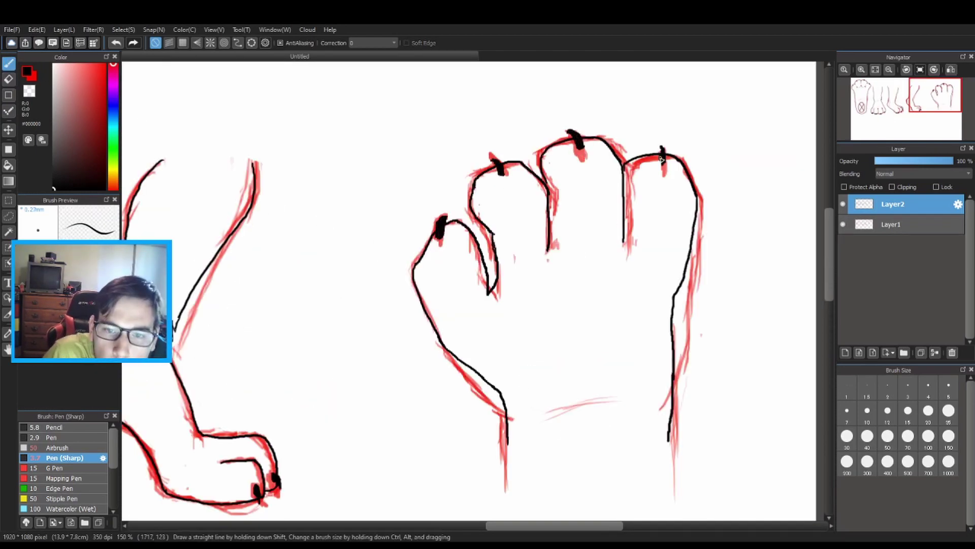
scroll(487, 256, "down", 2)
scroll(373, 356, "down", 1)
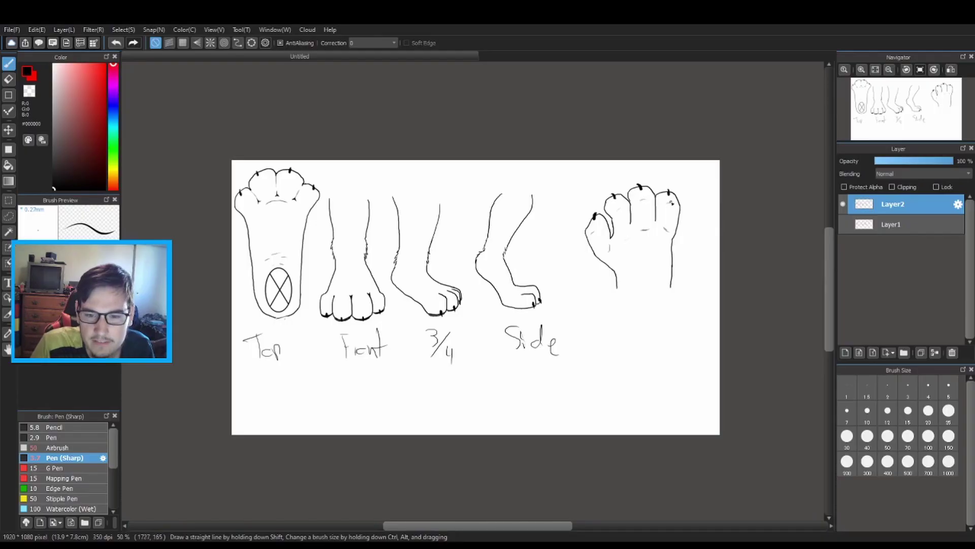
Try to reshape the paw's outermost finger and outer edge with new strokes
left_click_drag(669, 194, 675, 236)
key("e")
key("ctrl+z")
scroll(683, 247, "up", 3)
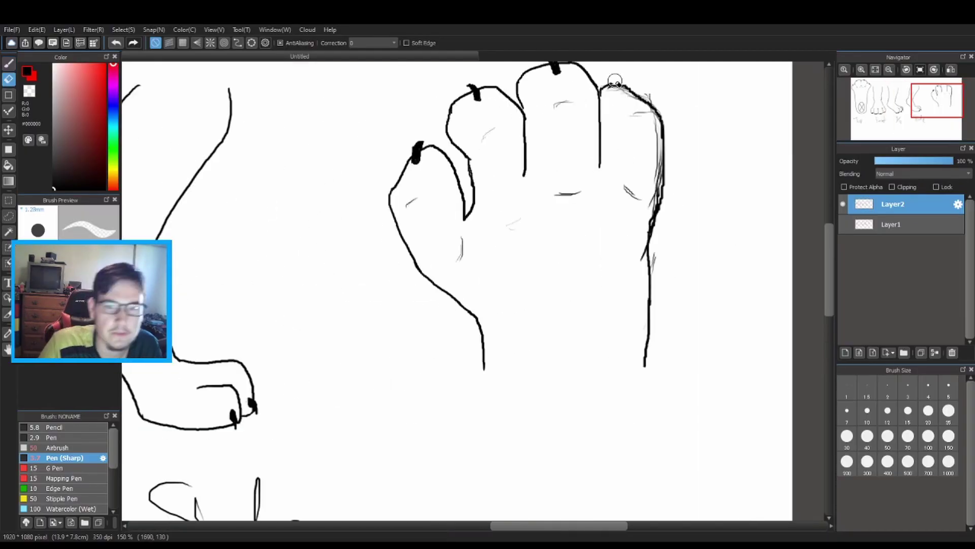
key("b")
mouse_move(616, 81)
left_mouse_down()
mouse_move(653, 256)
mouse_move(636, 237)
mouse_move(635, 371)
left_mouse_up()
scroll(720, 309, "up", 2)
key("e")
key("ctrl+z")
Redraw the paw's outer edge as a straighter line from the outermost finger down to the wrist
key("b")
mouse_move(600, 234)
left_mouse_down()
mouse_move(649, 237)
mouse_move(614, 453)
left_mouse_up()
key("ctrl+z")
left_click_drag(628, 350, 628, 427)
scroll(655, 318, "down", 3)
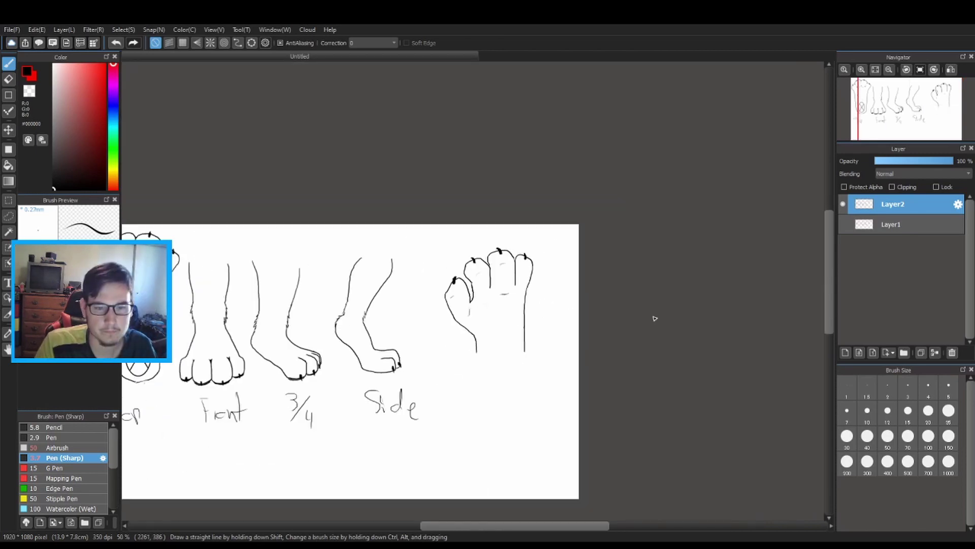
left_click_drag(525, 259, 529, 320)
Erase the paw's outer edge and redraw it from the outermost fingertip down to the wrist
scroll(574, 318, "up", 3)
key("e")
mouse_move(480, 412)
left_mouse_down()
mouse_move(476, 206)
mouse_move(458, 184)
left_mouse_up()
left_click(9, 63)
scroll(472, 291, "up", 1)
mouse_move(433, 150)
left_mouse_down()
mouse_move(499, 185)
mouse_move(444, 435)
left_mouse_up()
scroll(473, 291, "down", 3)
left_click_drag(457, 235, 466, 364)
Tidy the outermost finger's tip, nudge its outline into place and start inking its claw
left_click(10, 79)
left_click_drag(431, 152, 438, 167)
left_click(8, 130)
left_click_drag(480, 178, 483, 190)
key("ctrl+d")
left_click(9, 63)
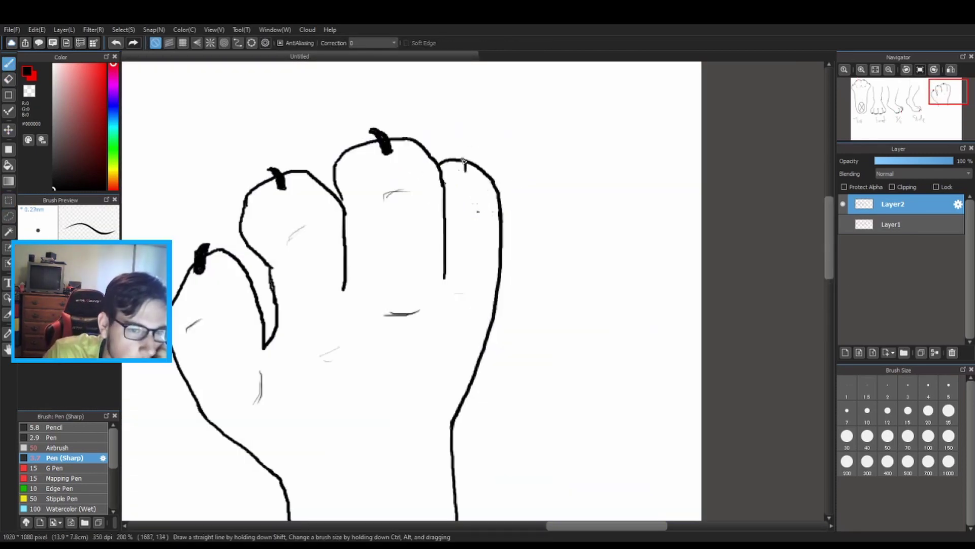
left_click_drag(461, 155, 466, 170)
Erase the palm's crease marks and the thumb-side contour from below the thumb down to the wrist
left_click(8, 80)
left_click_drag(326, 357, 213, 417)
left_click_drag(175, 299, 288, 495)
scroll(471, 403, "down", 3)
key("e")
left_click_drag(178, 175, 287, 386)
key("b")
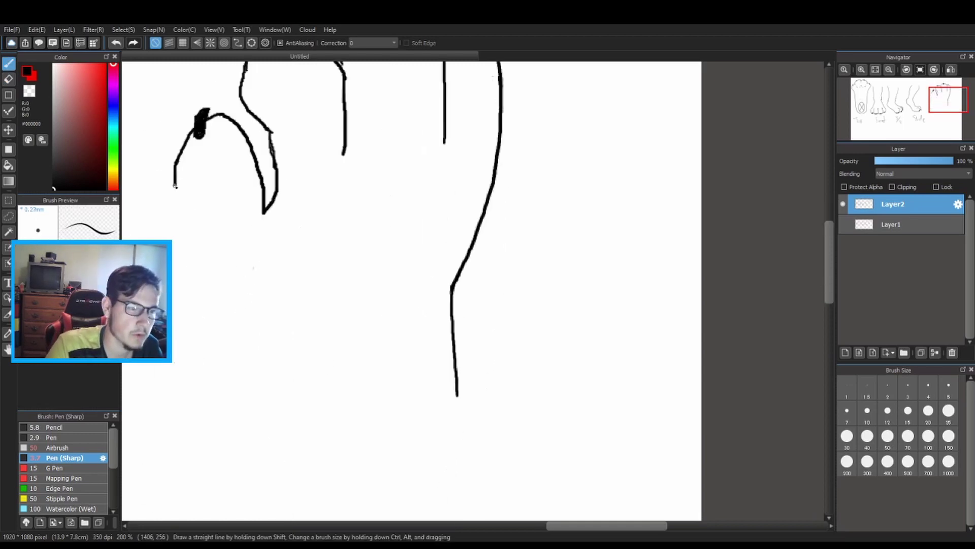
Draw the paw's thumb-side contour down to the wrist and redraw the lower part of its outer edge
left_click_drag(176, 164, 269, 442)
key("ctrl+minus")
key("ctrl+minus")
key("ctrl+minus")
left_click_drag(563, 523, 611, 523)
key("ctrl+plus")
left_click_drag(486, 223, 468, 344)
Clean up the outermost finger's tip with the eraser and ink a short claw on it with the Pen (Sharp) brush
left_click(8, 79)
key("ctrl+minus")
key("ctrl+minus")
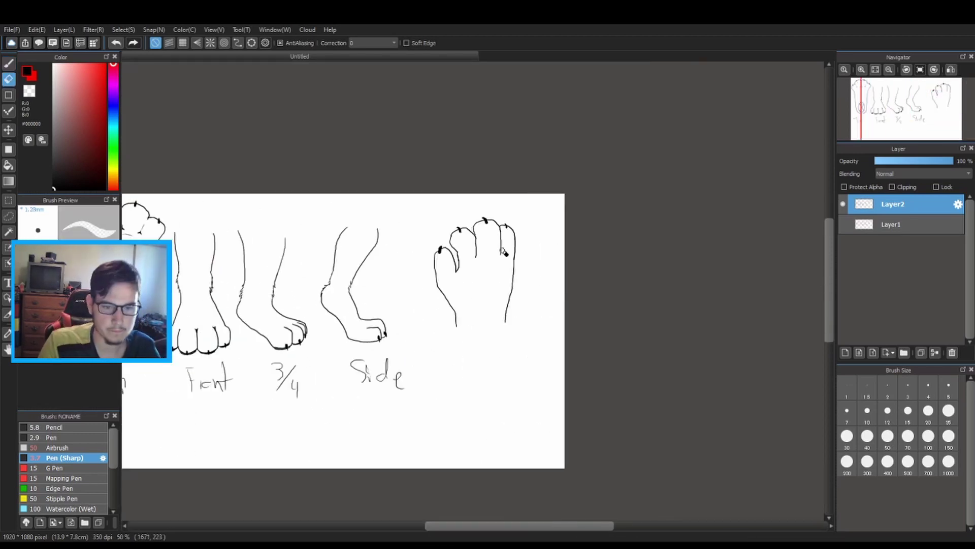
key("ctrl+plus")
key("ctrl+plus")
key("ctrl+plus")
left_click_drag(401, 175, 443, 221)
left_click(8, 64)
key("ctrl+minus")
key("ctrl+plus")
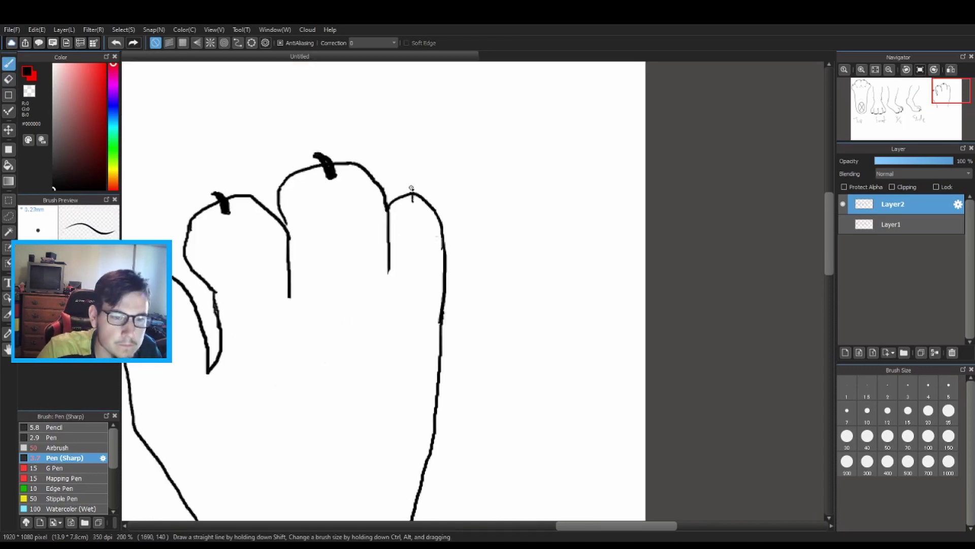
left_click_drag(409, 185, 415, 202)
Handwrite the label "Hand" below the paw, in line with the other view labels
key("ctrl+minus")
key("ctrl+minus")
key("ctrl+minus")
key("ctrl+minus")
left_click_drag(595, 524, 534, 523)
left_click_drag(584, 333, 647, 359)
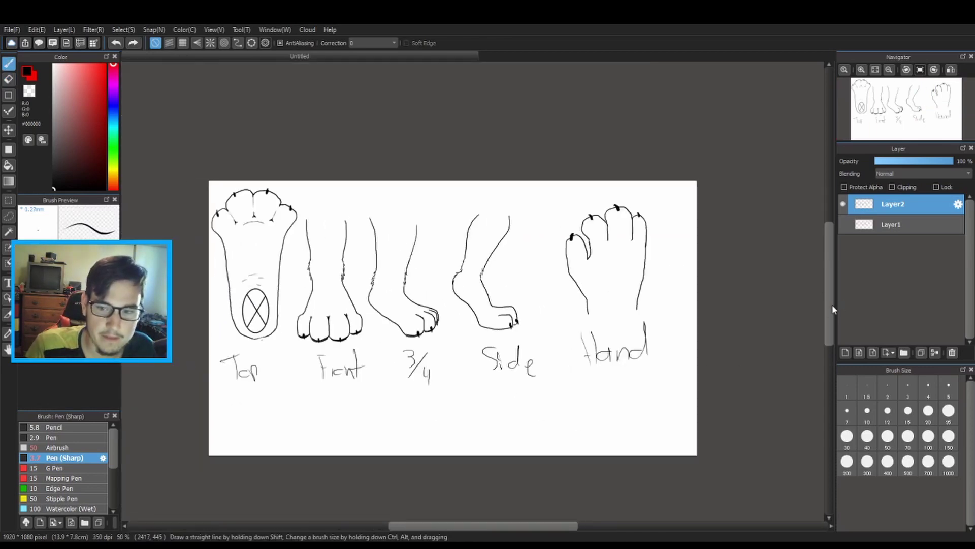
scroll(831, 307, "down", 2)
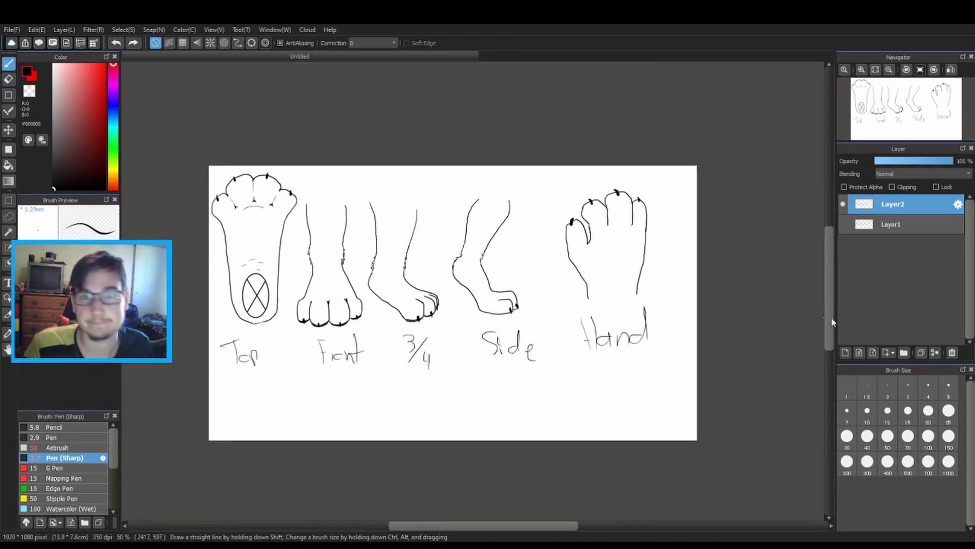